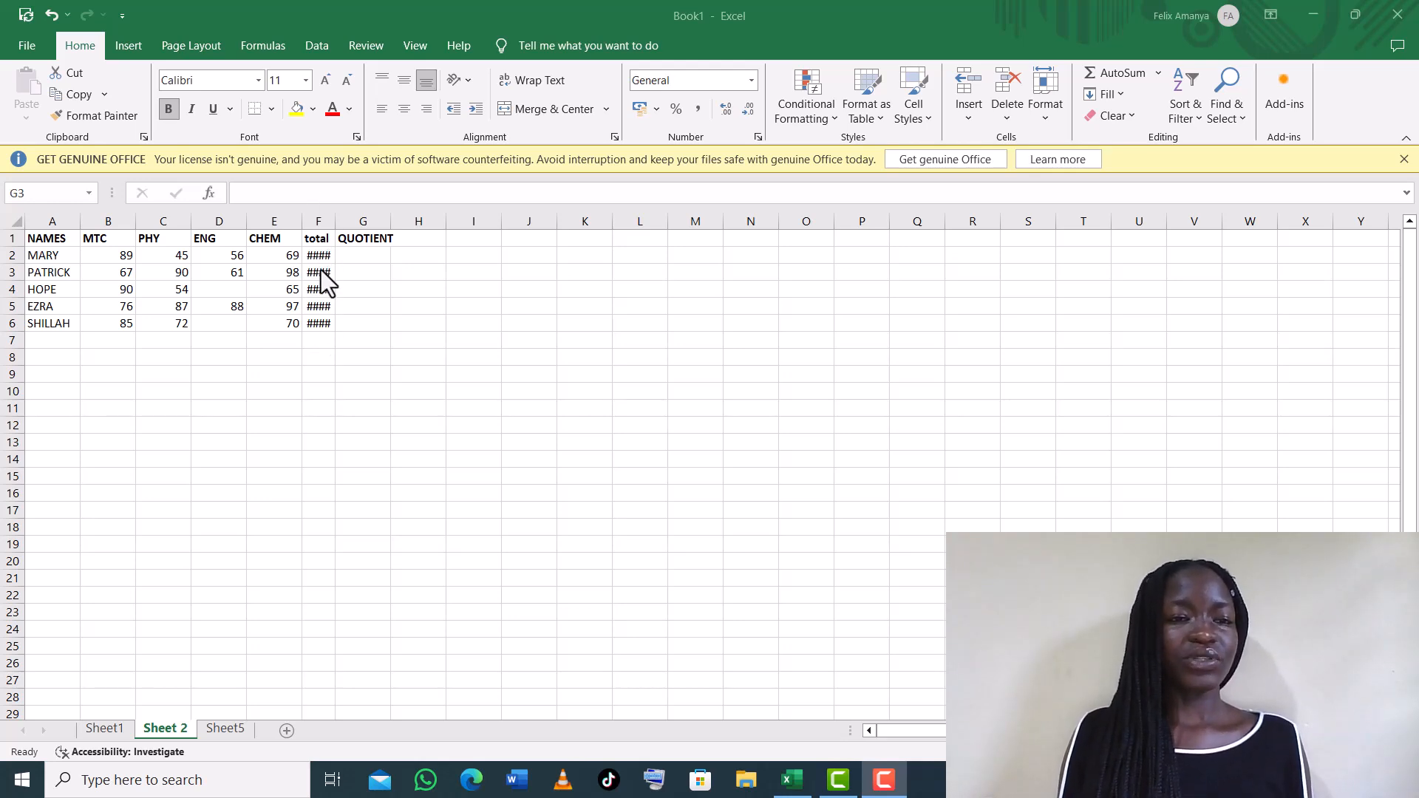
# - Widen the total column F so its long numbers fit in the cells
pyautogui.click(330, 227)
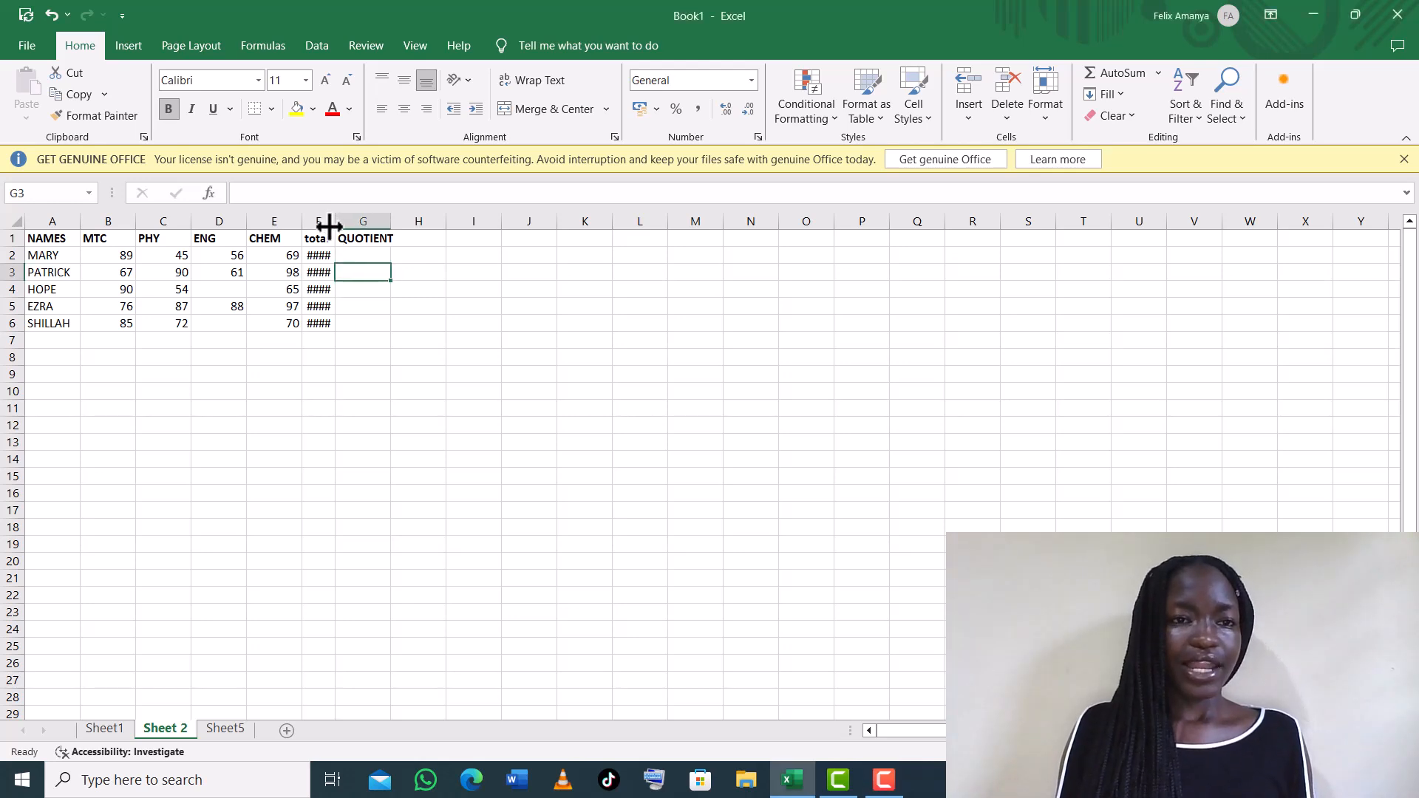
pyautogui.click(318, 256)
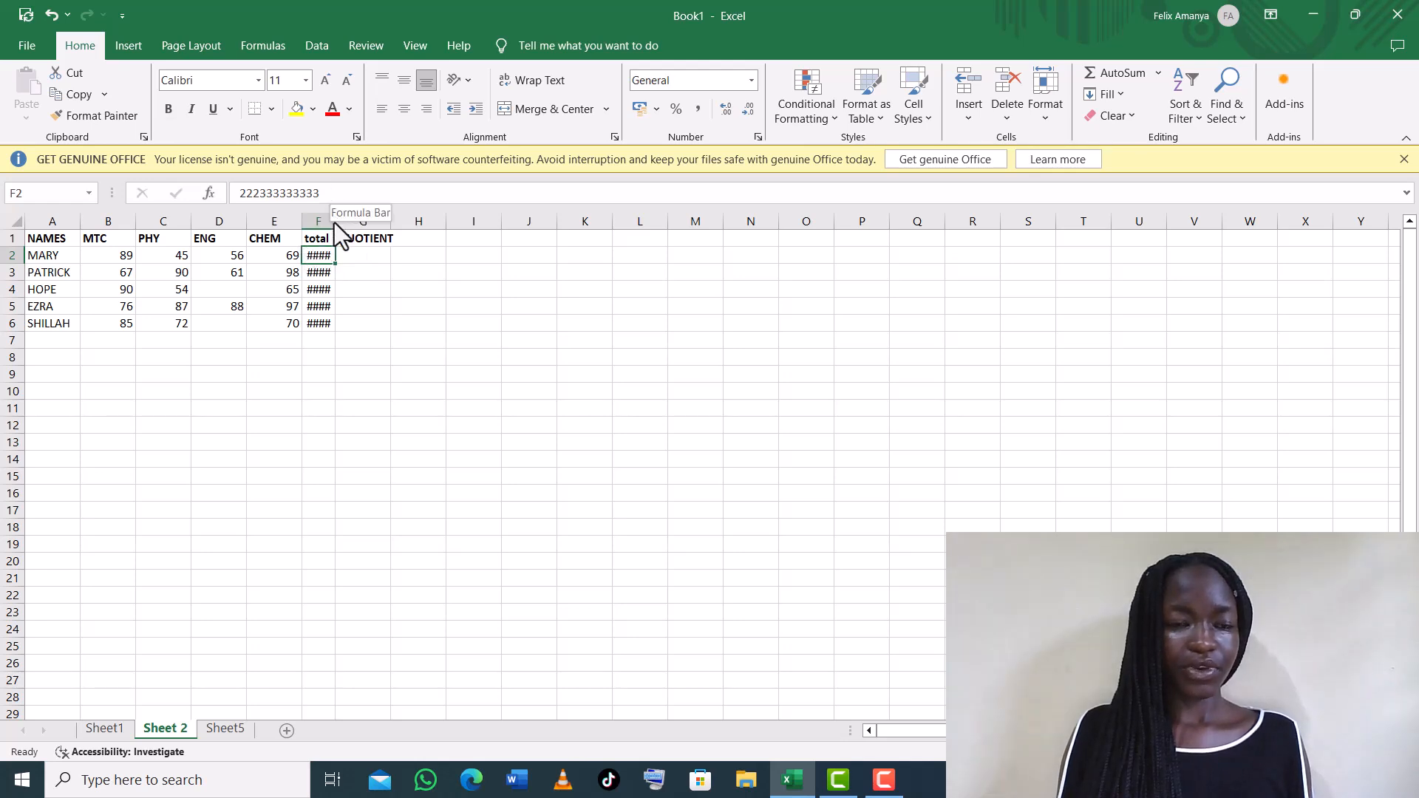
pyautogui.moveTo(335, 223); pyautogui.dragTo(385, 235)
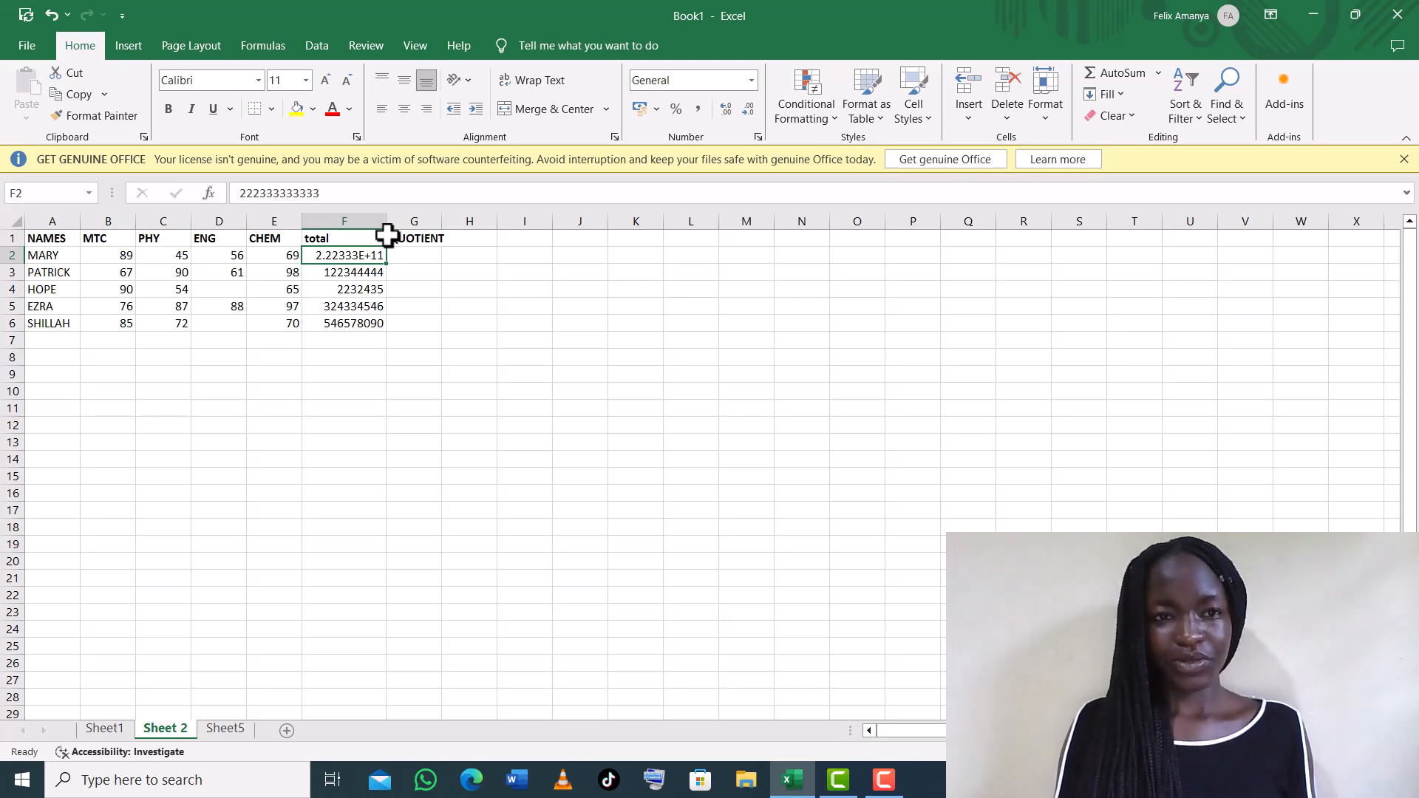
# - Enter the formula =D2/E2 in G2 to divide the ENG mark by the CHEM mark
pyautogui.click(412, 255)
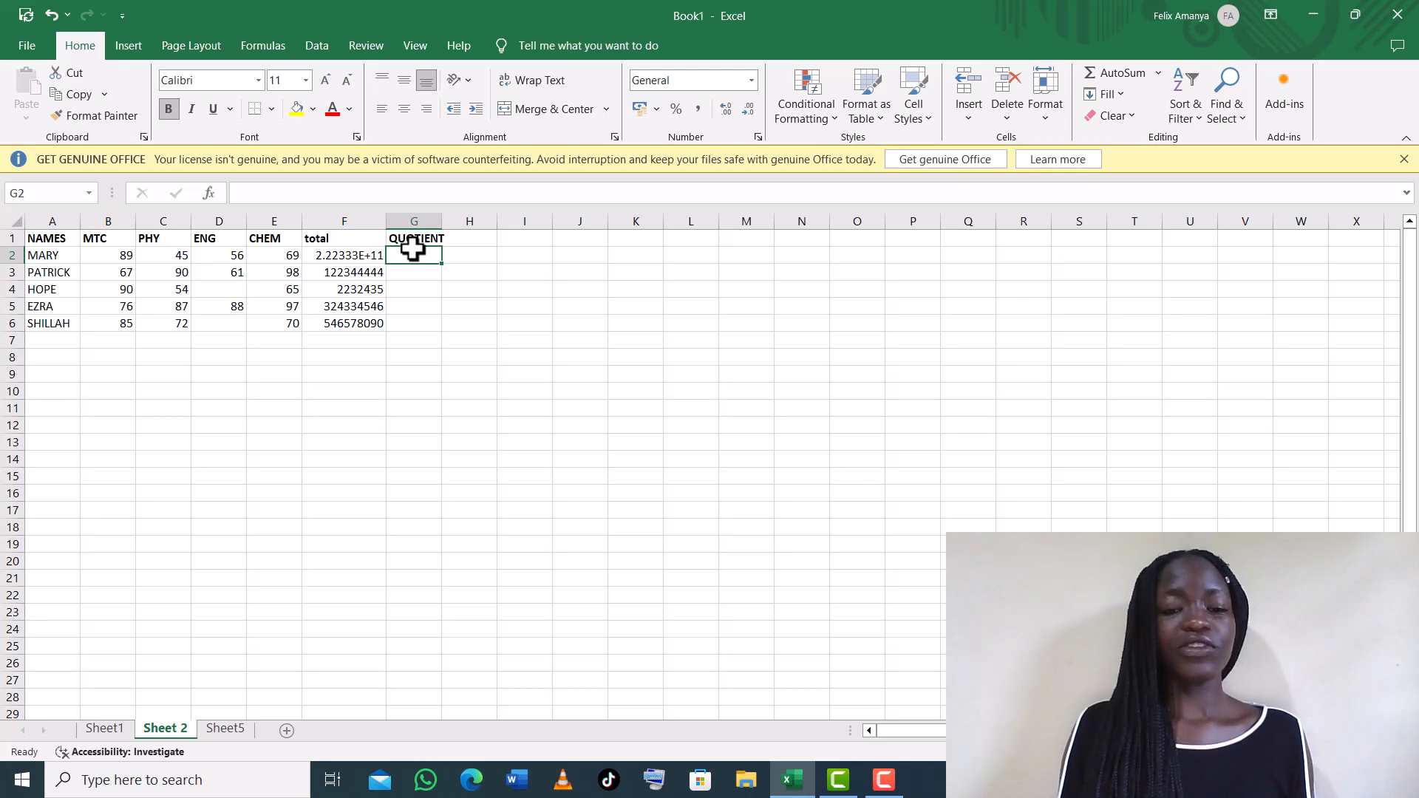
pyautogui.write('=')
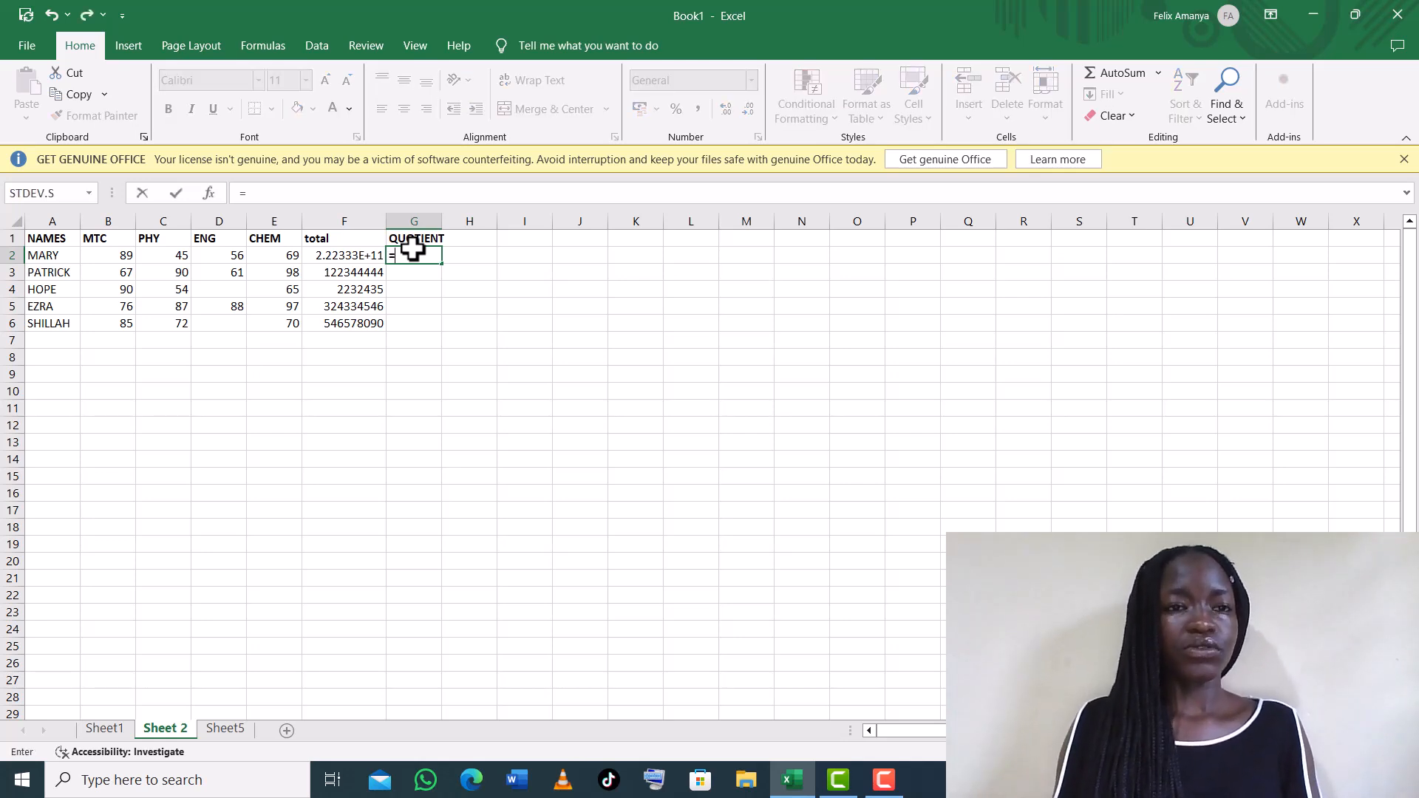
pyautogui.click(224, 256)
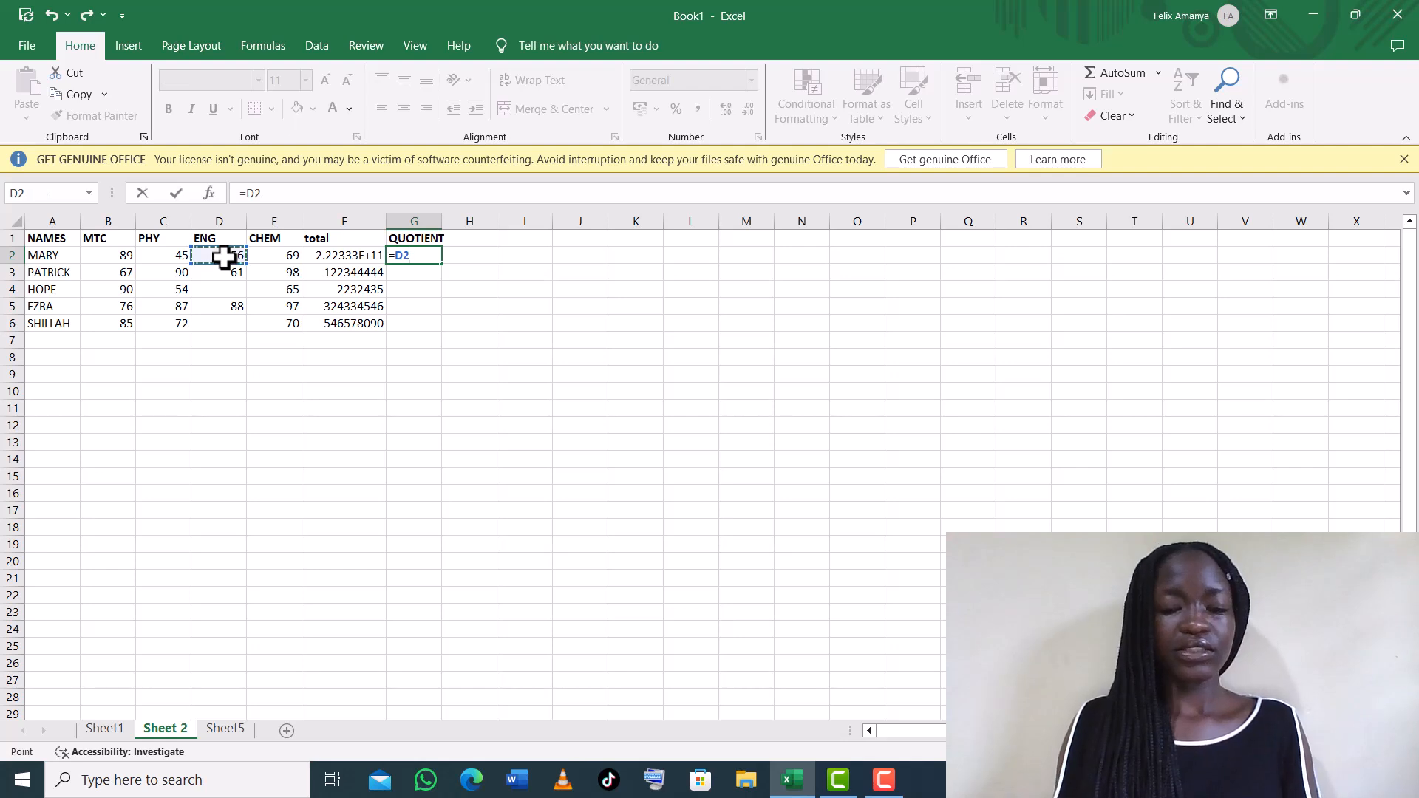
pyautogui.write('/')
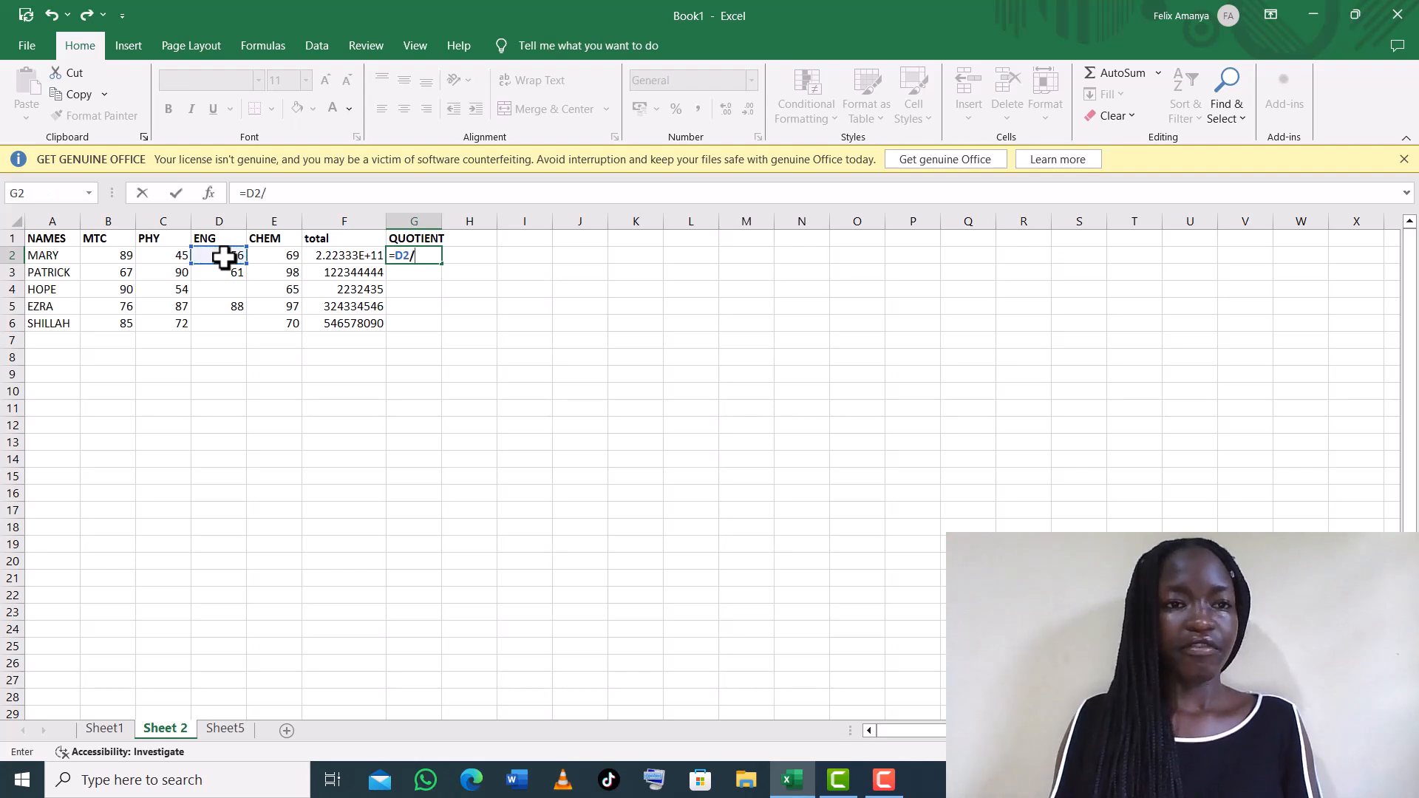
pyautogui.click(286, 255)
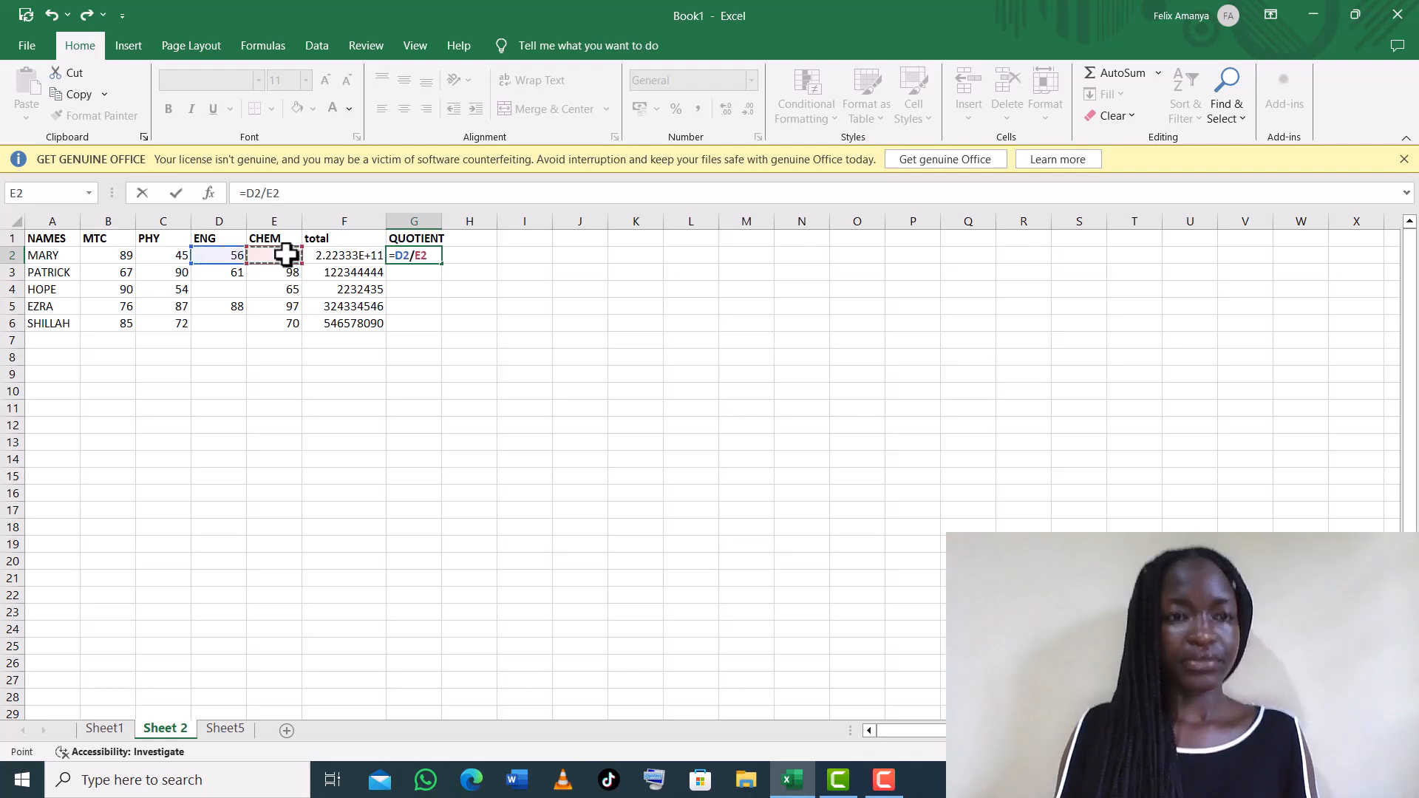
pyautogui.press('Return')
pyautogui.click(438, 255)
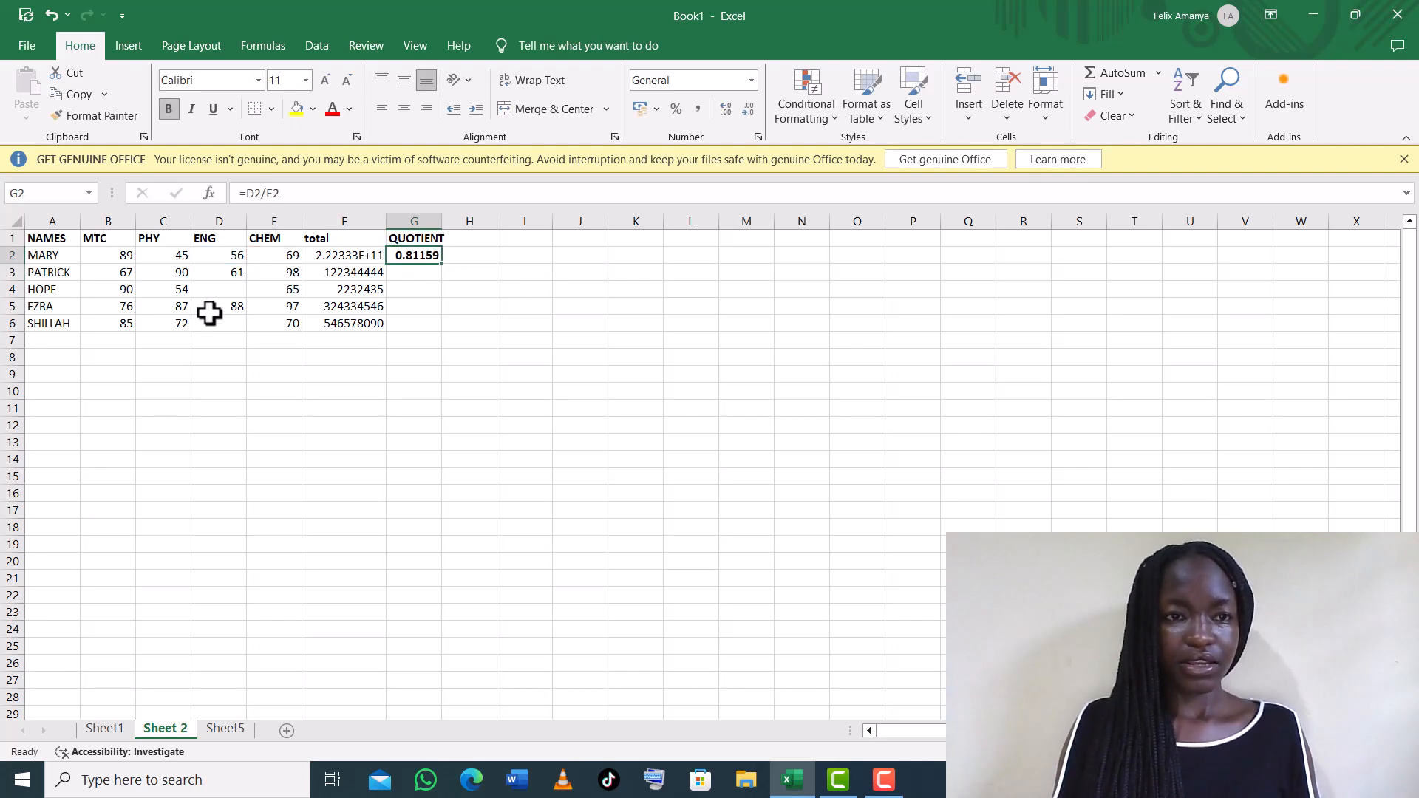
# - Fill in the missing ENG marks with 34 in D4 and 12 in D6
pyautogui.click(235, 288)
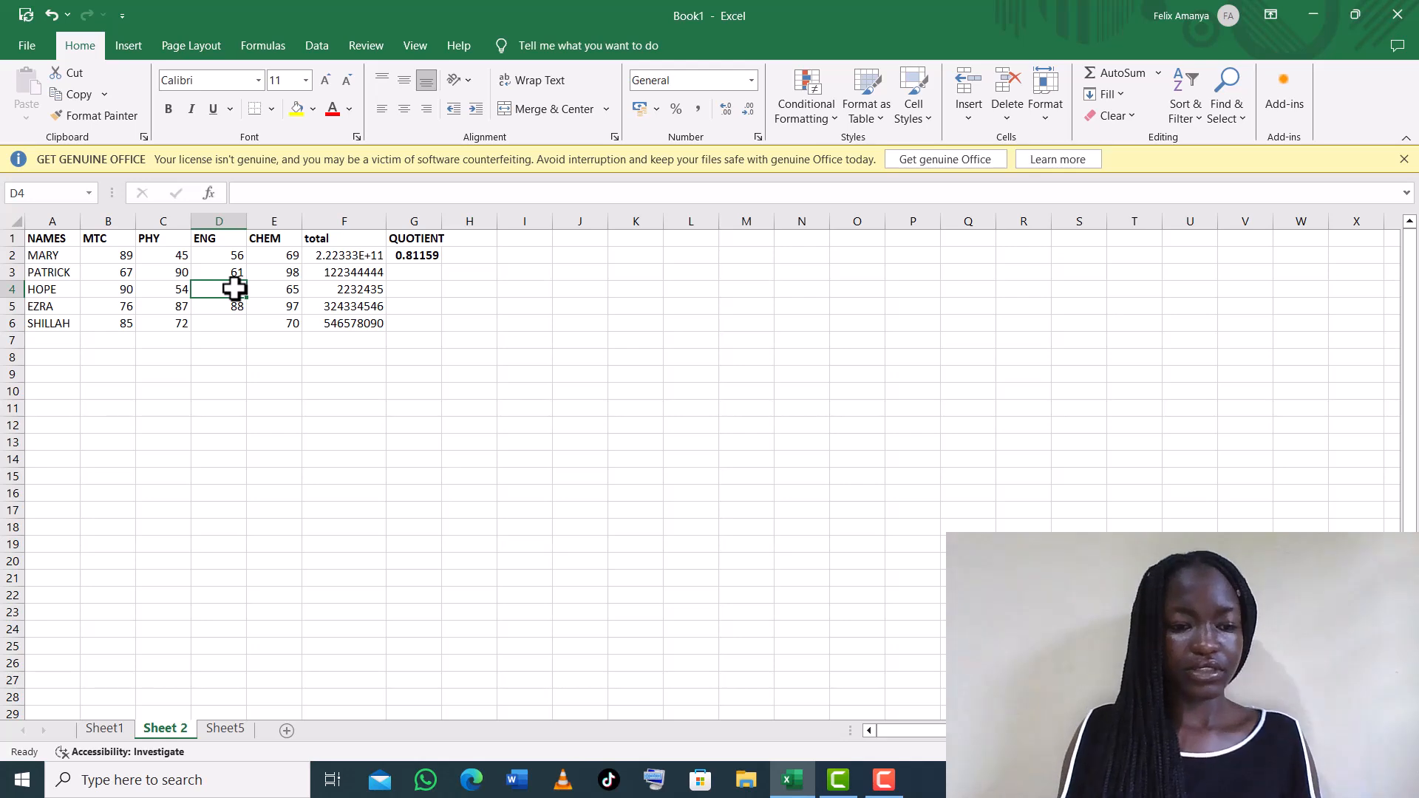
pyautogui.write('34')
pyautogui.click(225, 323)
pyautogui.write('12')
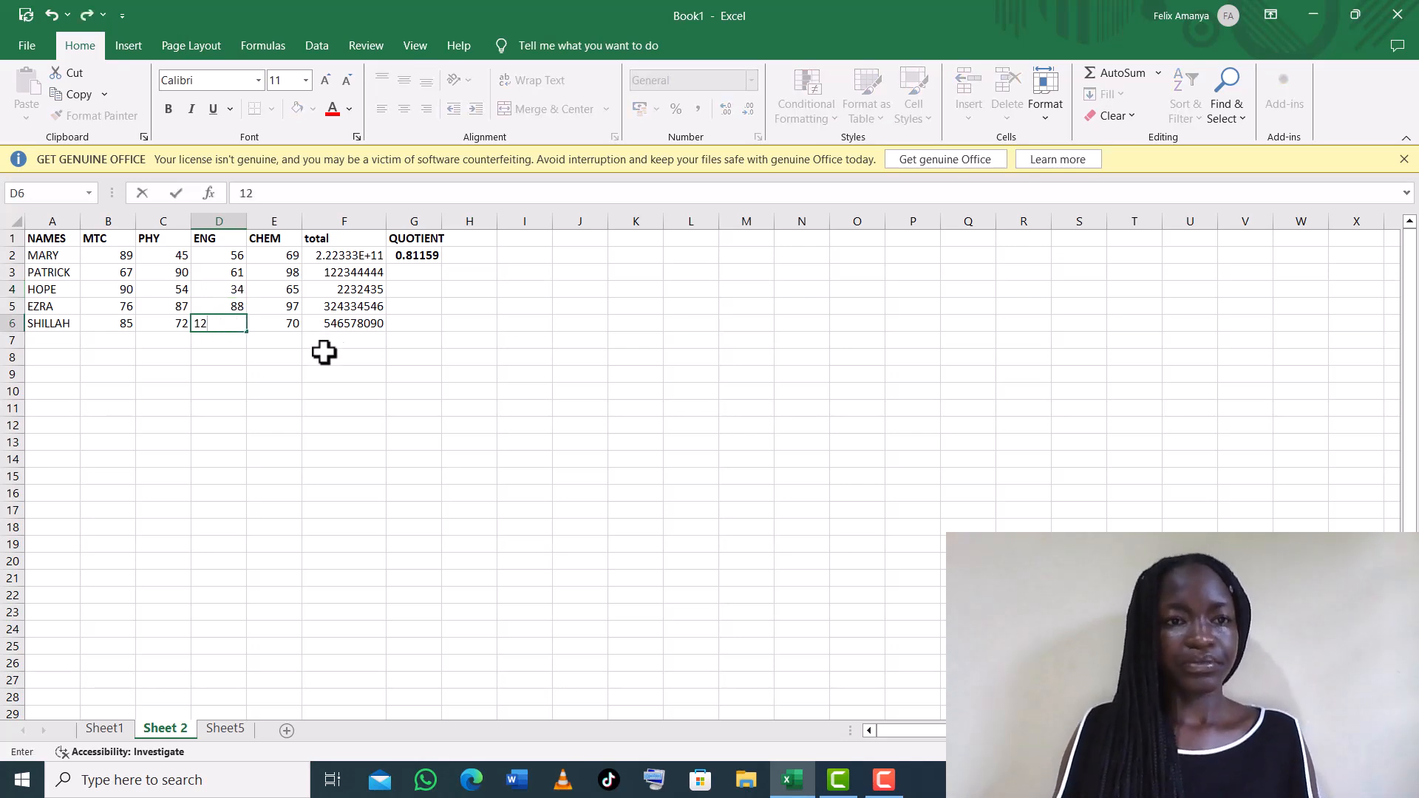
# - Copy the QUOTIENT formula from G2 down through G6
pyautogui.click(432, 252)
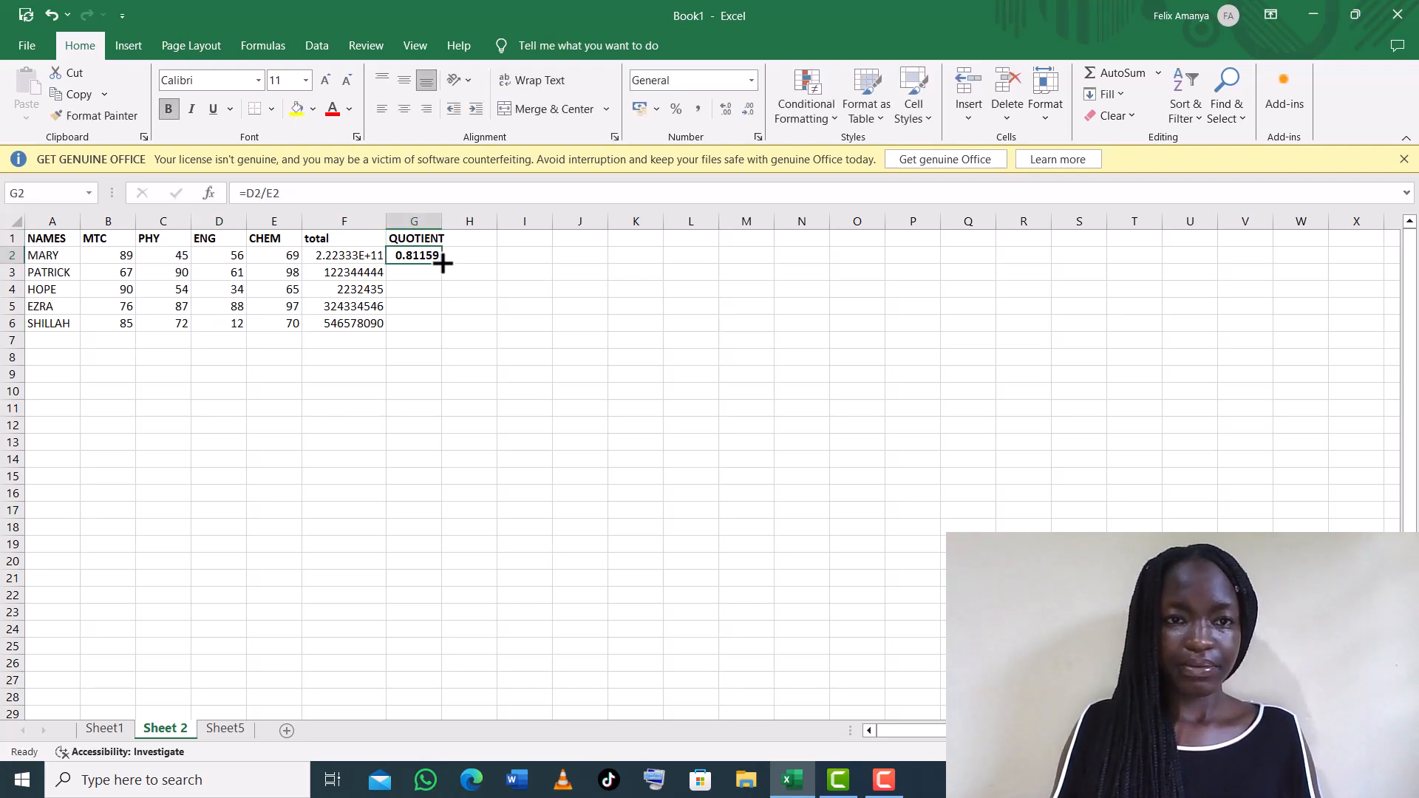
pyautogui.moveTo(443, 263); pyautogui.dragTo(443, 336)
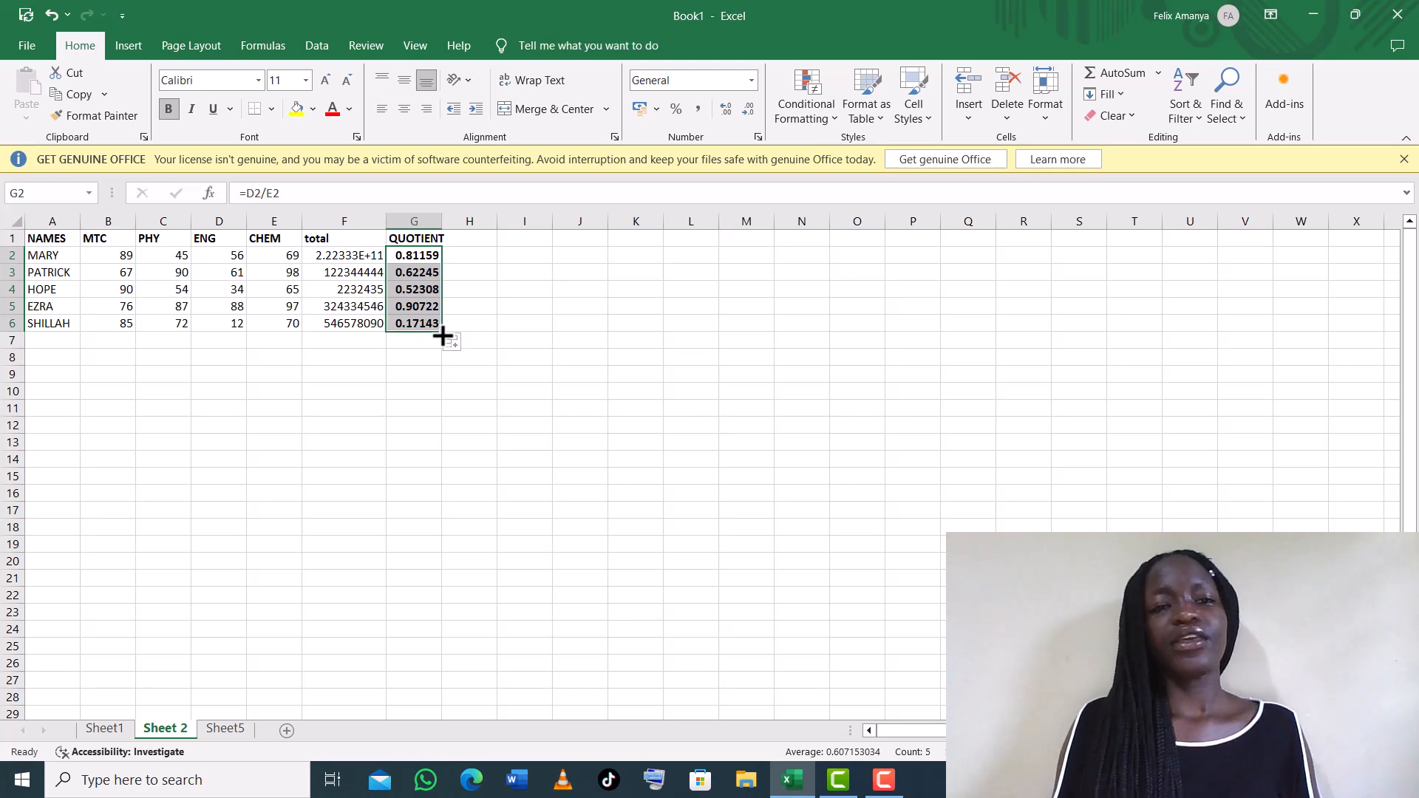
pyautogui.click(494, 265)
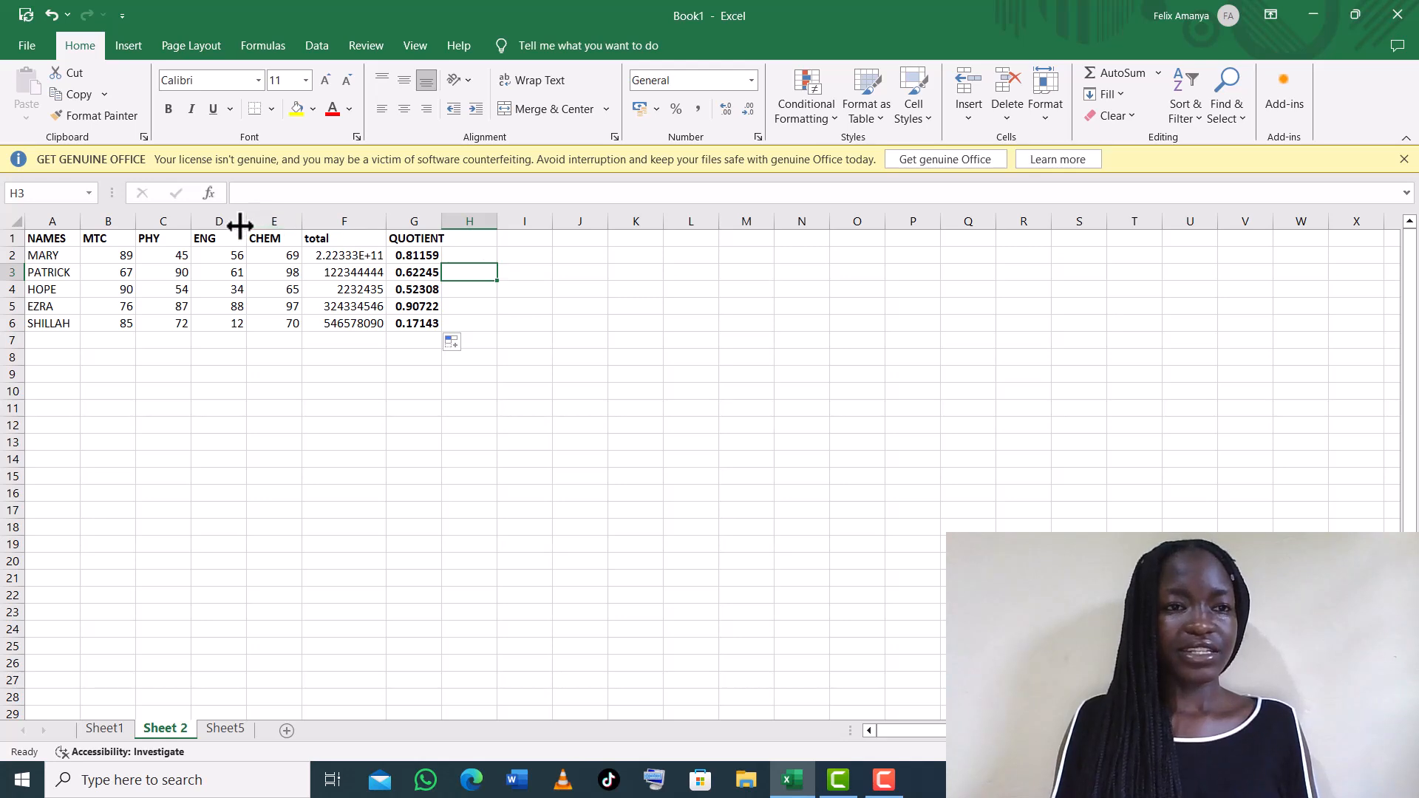
# - Check the formula in G2 and delete the whole ENG column D from the sheet
pyautogui.click(416, 240)
pyautogui.click(422, 256)
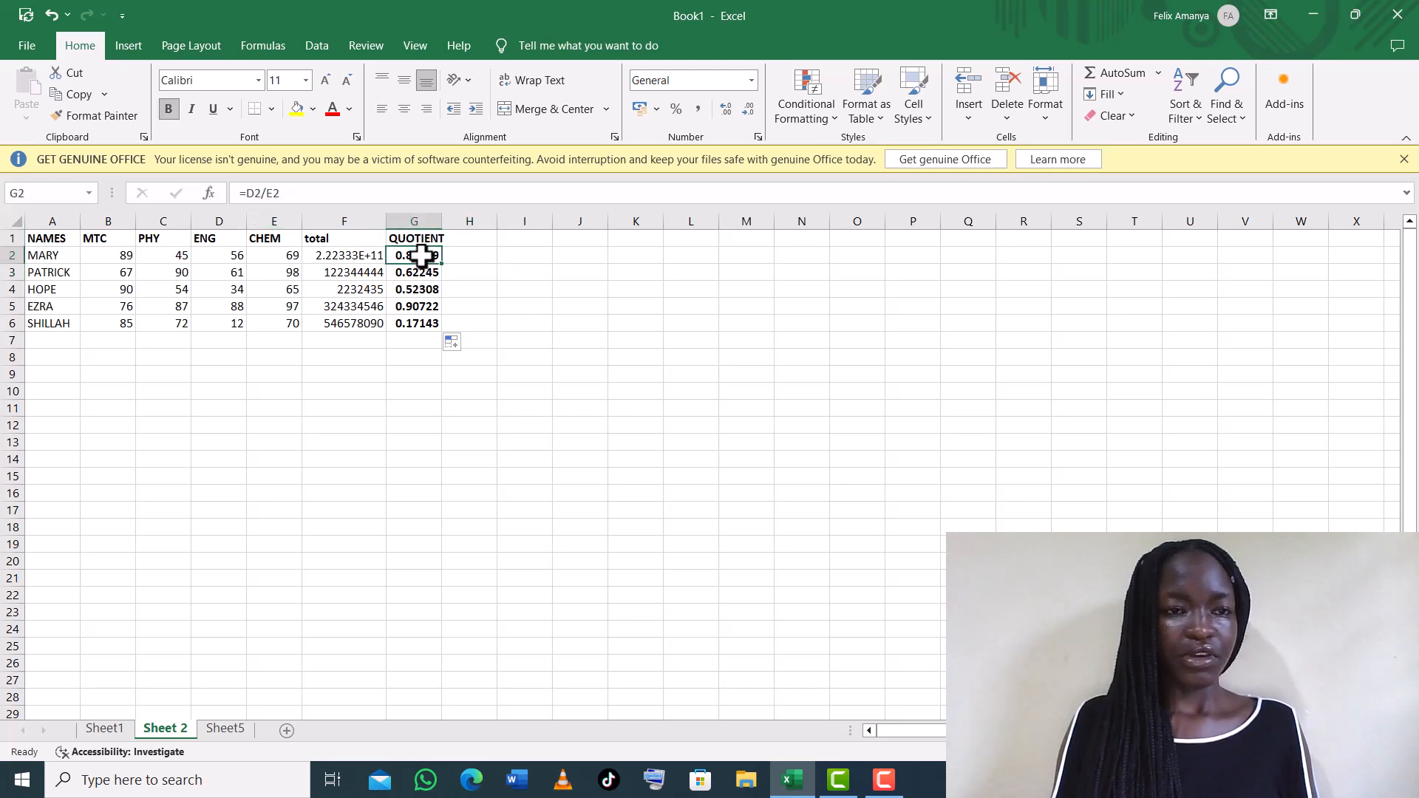
pyautogui.click(233, 214)
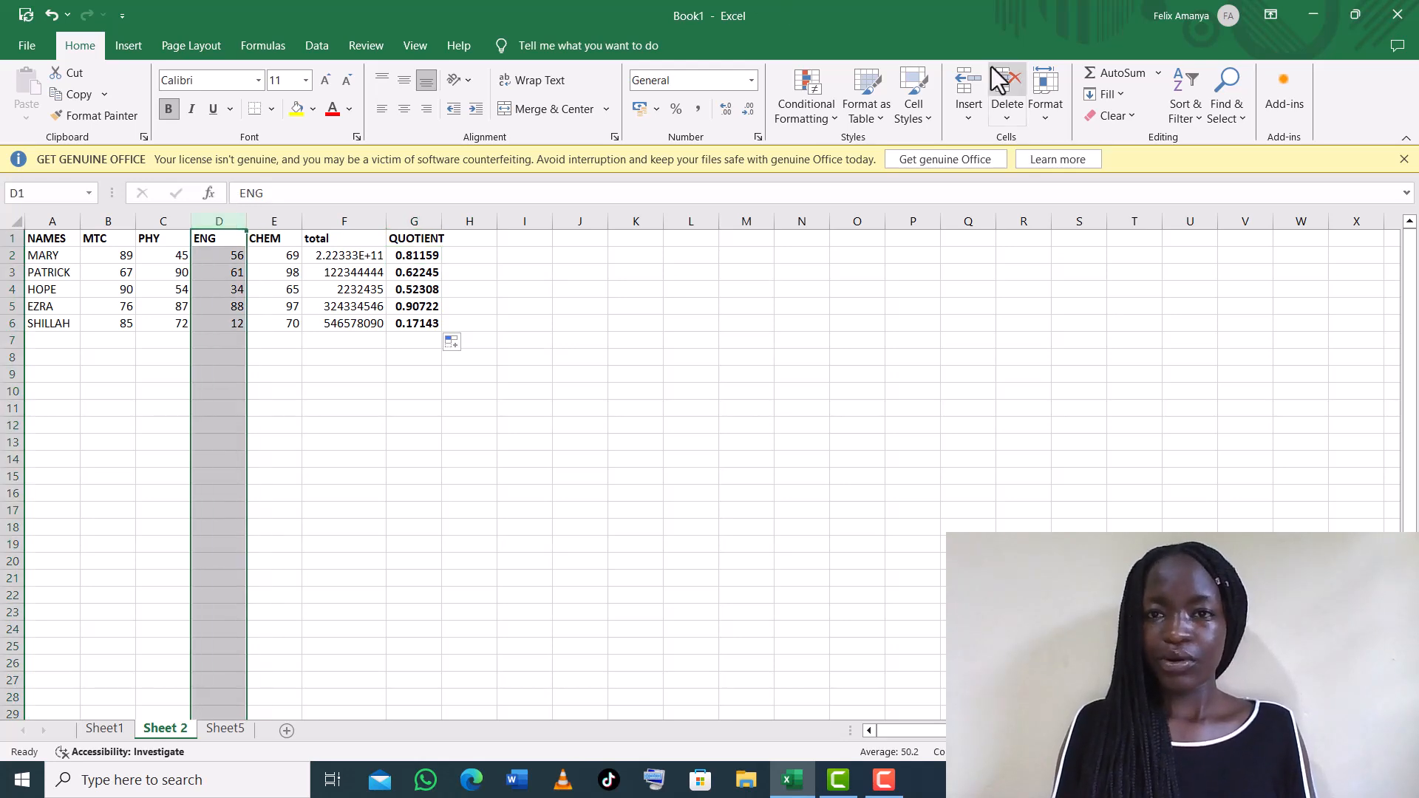
pyautogui.click(1010, 118)
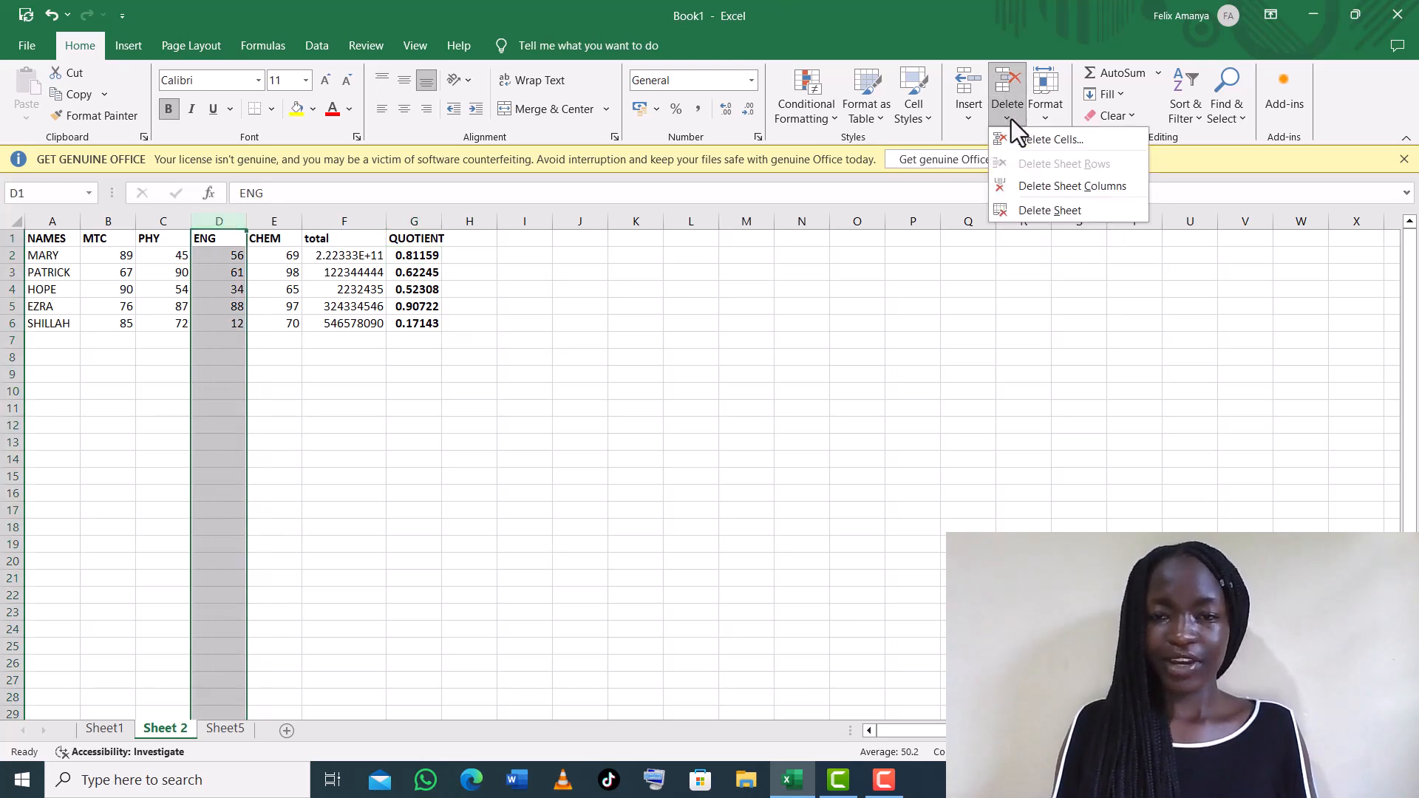
pyautogui.click(1041, 189)
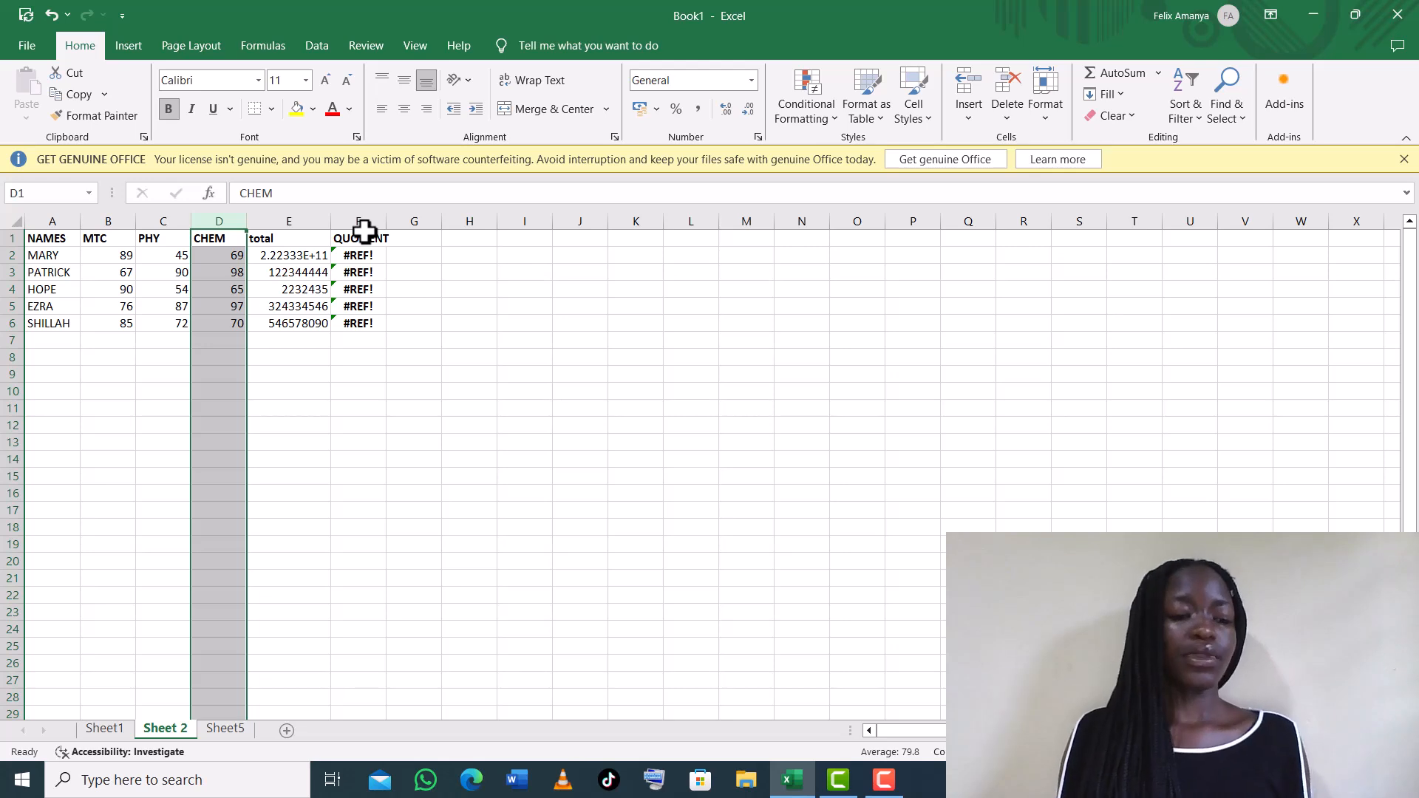
# - Undo the ENG column deletion and recheck the formula in G2
pyautogui.hotkey('ctrl', 'z')
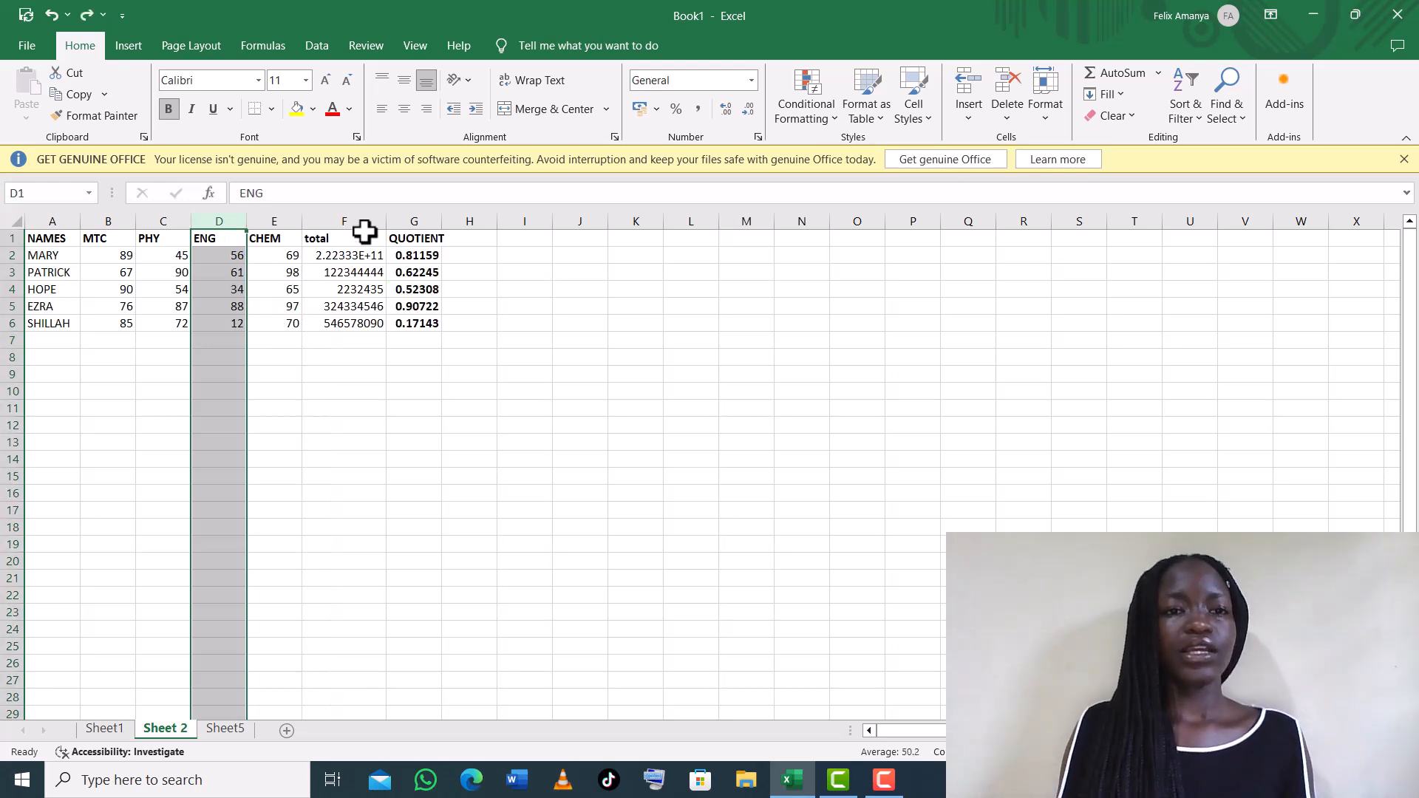
pyautogui.click(448, 255)
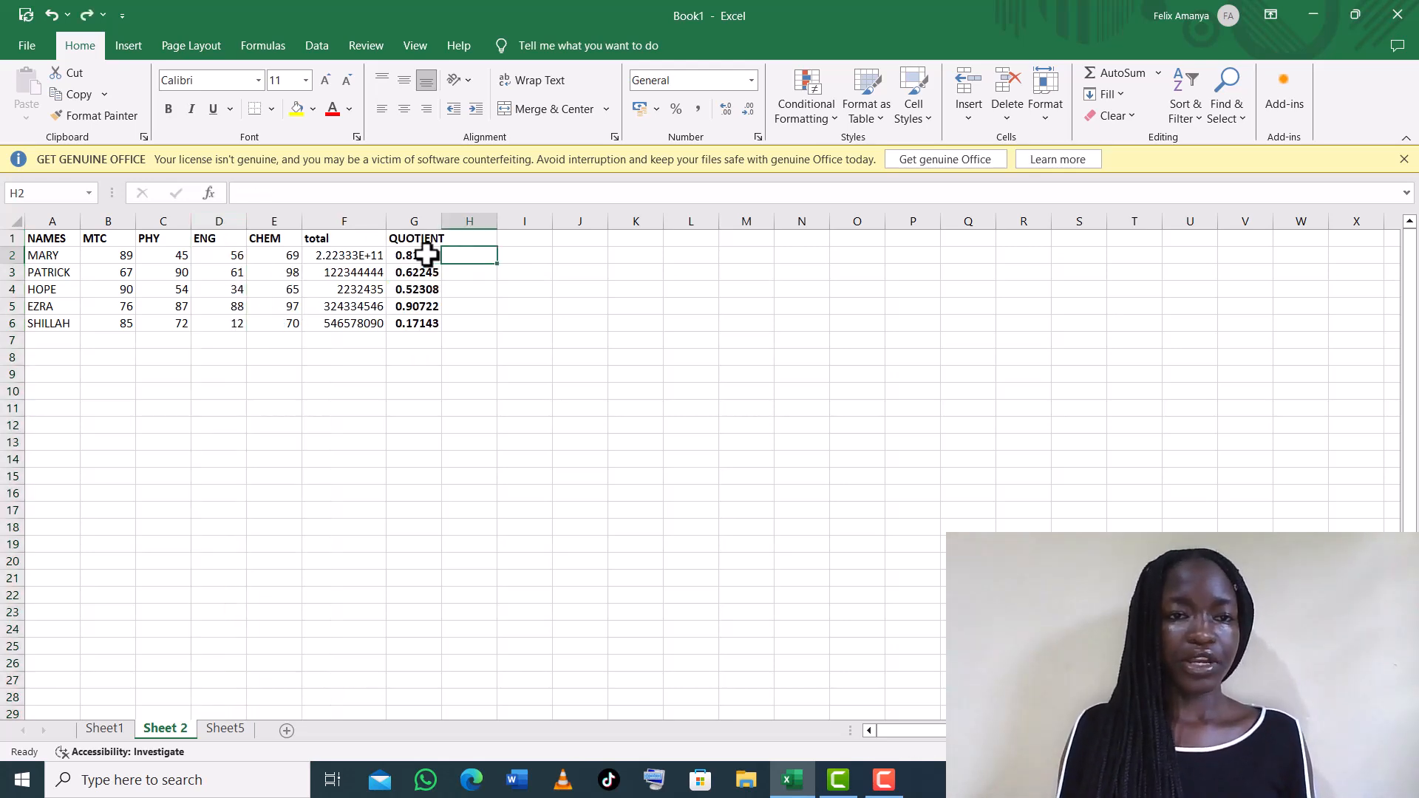
pyautogui.click(428, 255)
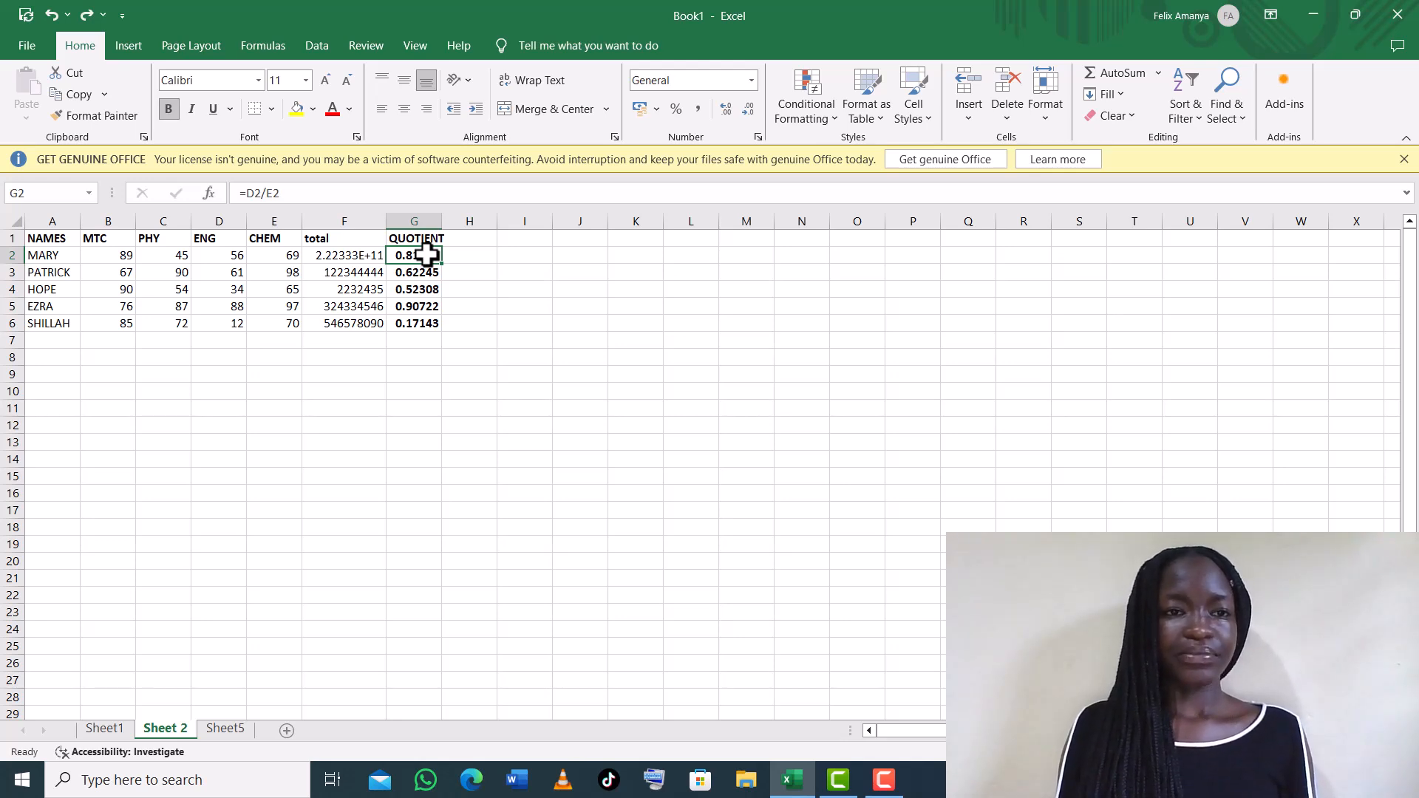
# - Clear the CHEM marks in E4 and E6, leaving both divisor cells empty
pyautogui.click(266, 292)
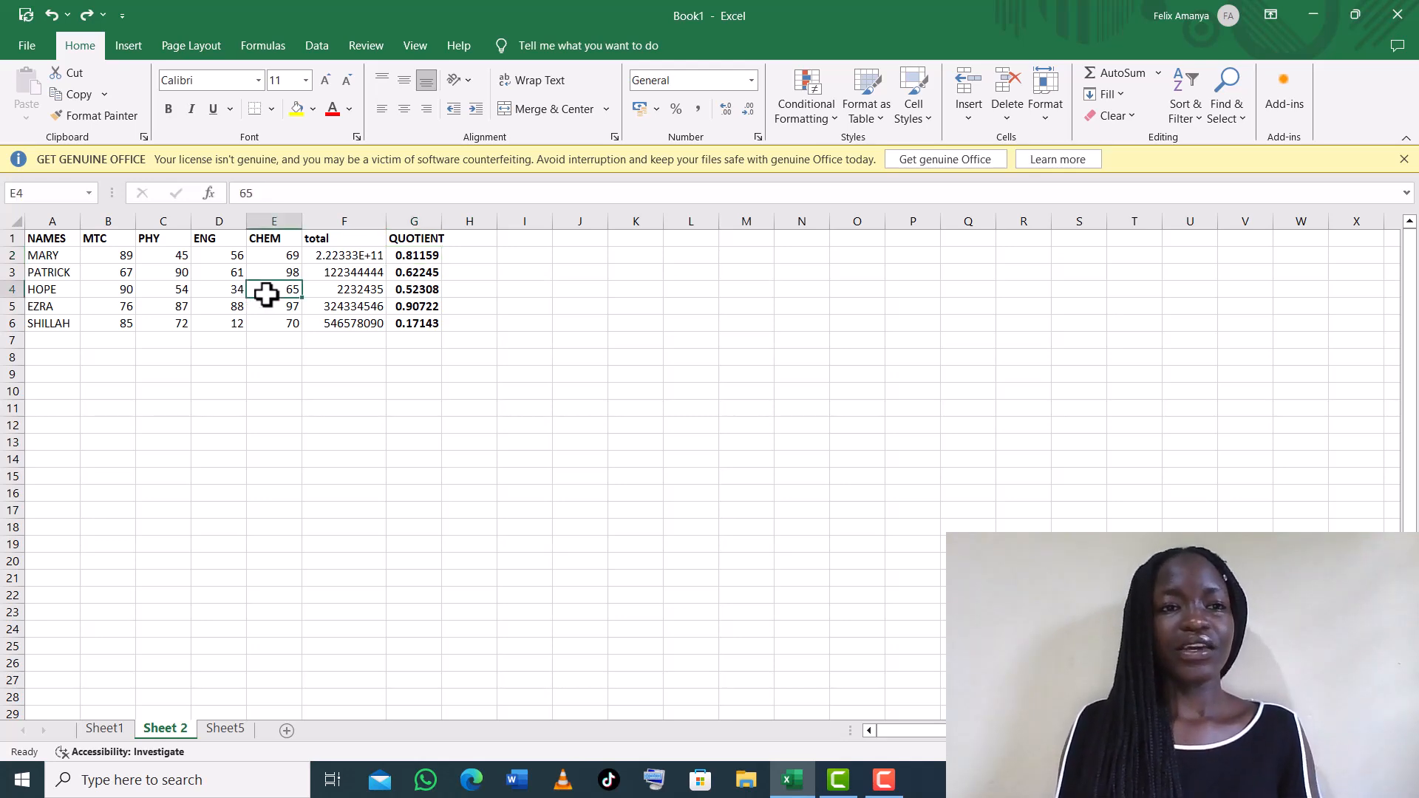
pyautogui.click(413, 289)
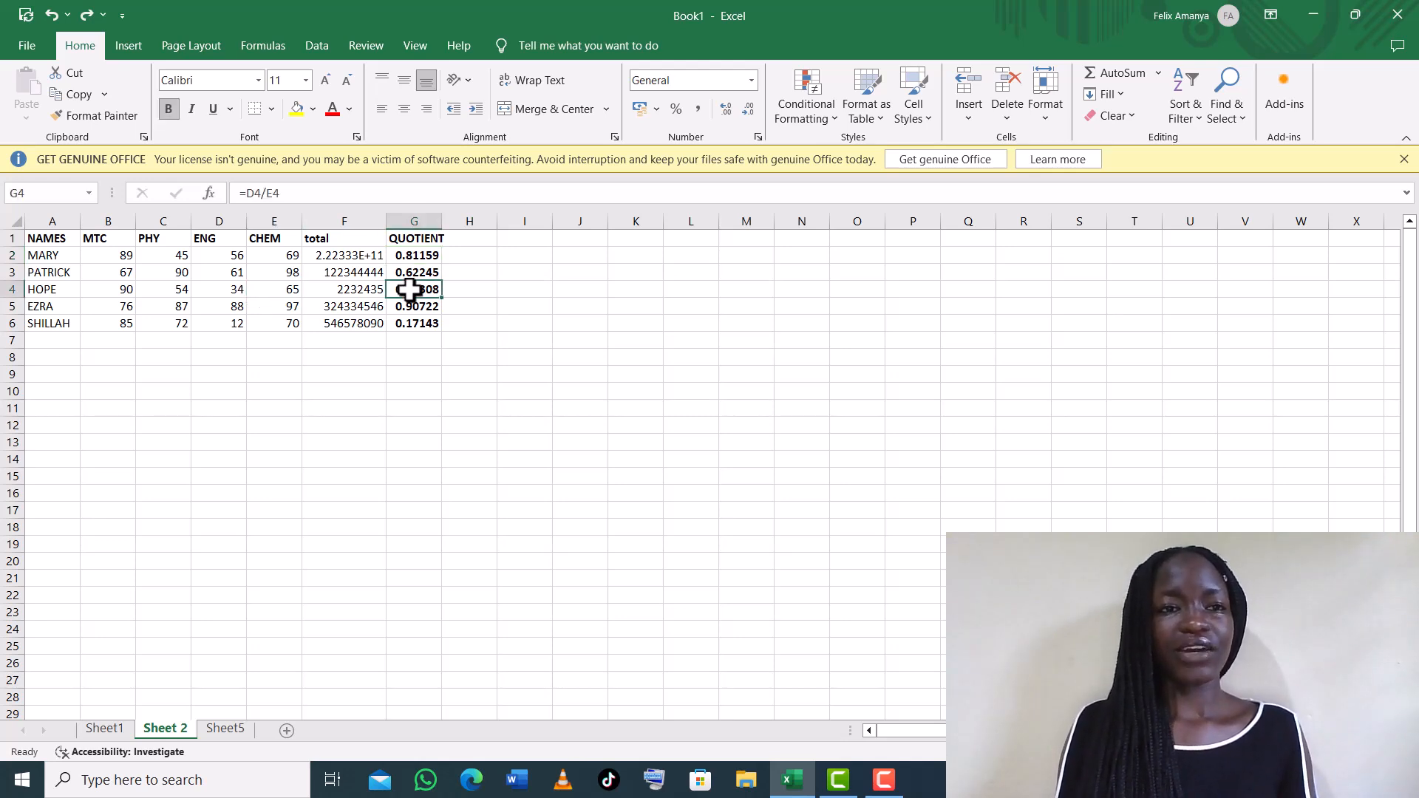
pyautogui.click(268, 286)
pyautogui.press('BackSpace')
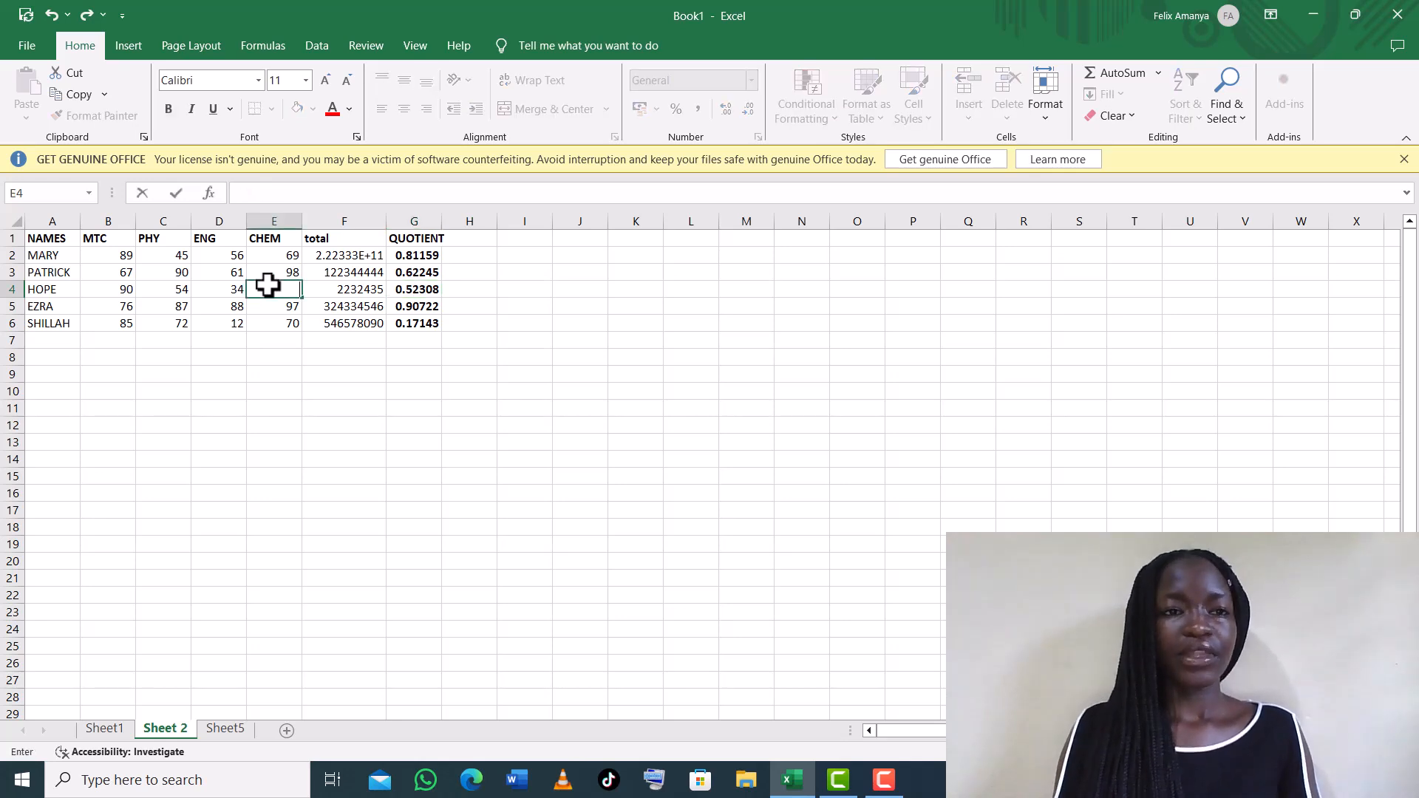
pyautogui.click(292, 323)
pyautogui.press('BackSpace')
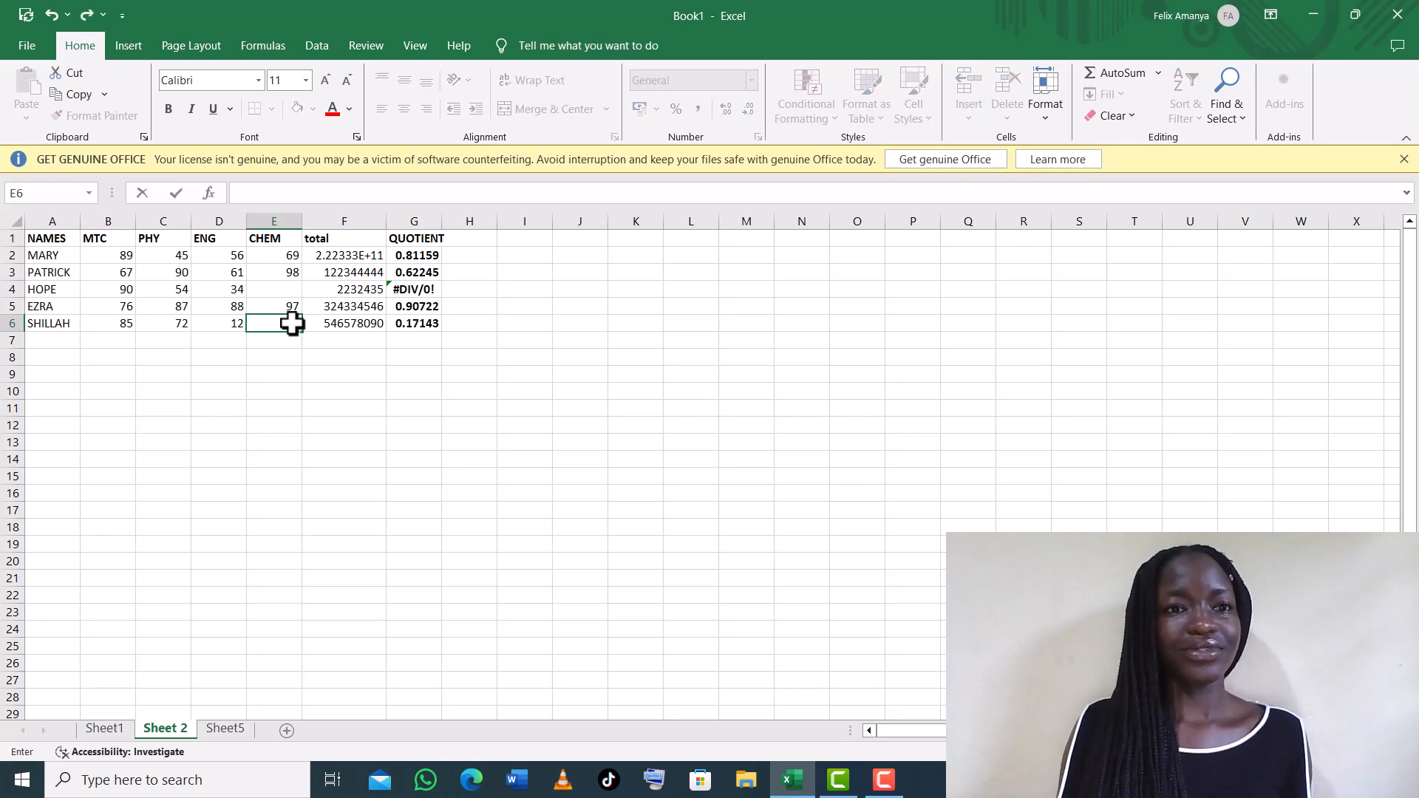
pyautogui.click(432, 288)
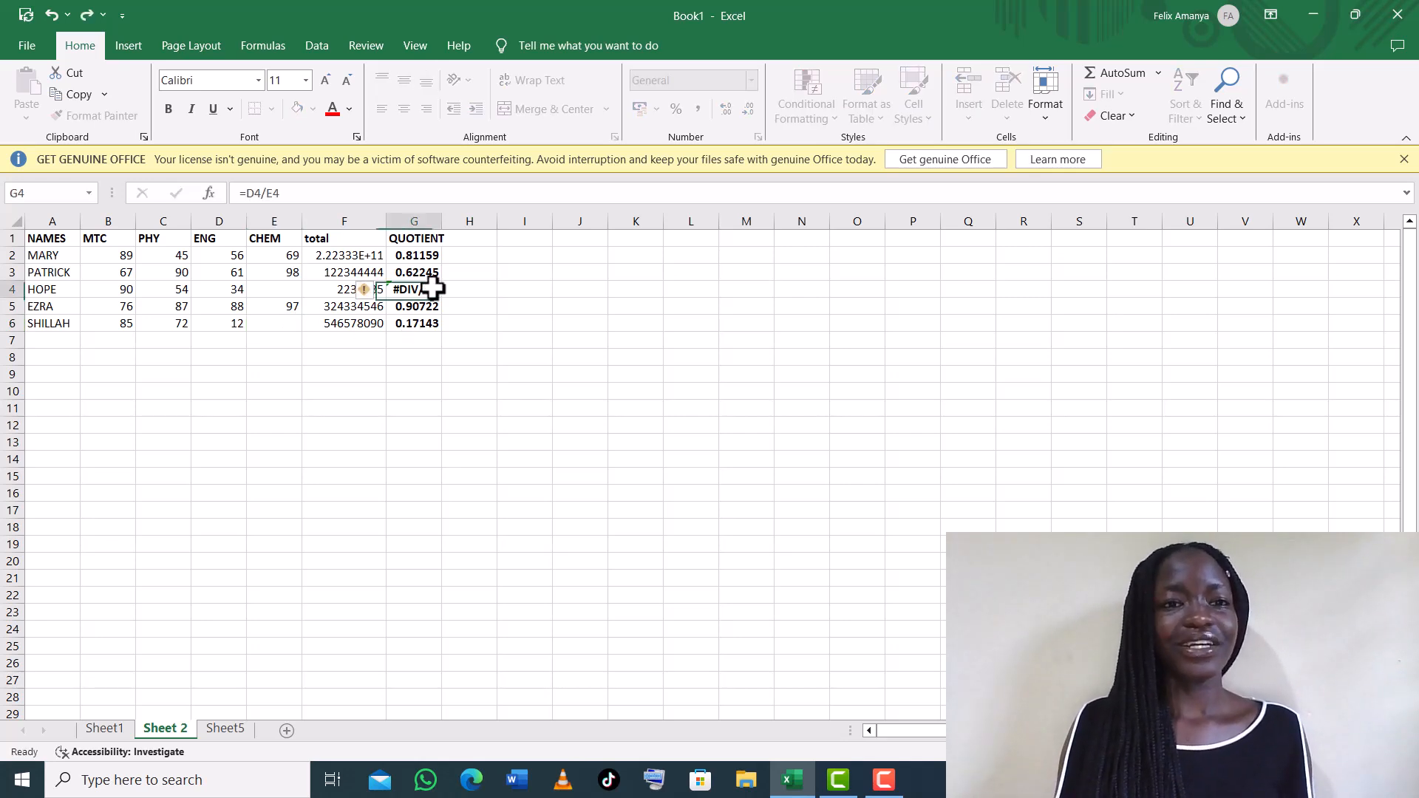
# - Refill the QUOTIENT formula from G2 down to G6 with the CHEM marks in E4 and E6 empty
pyautogui.click(432, 255)
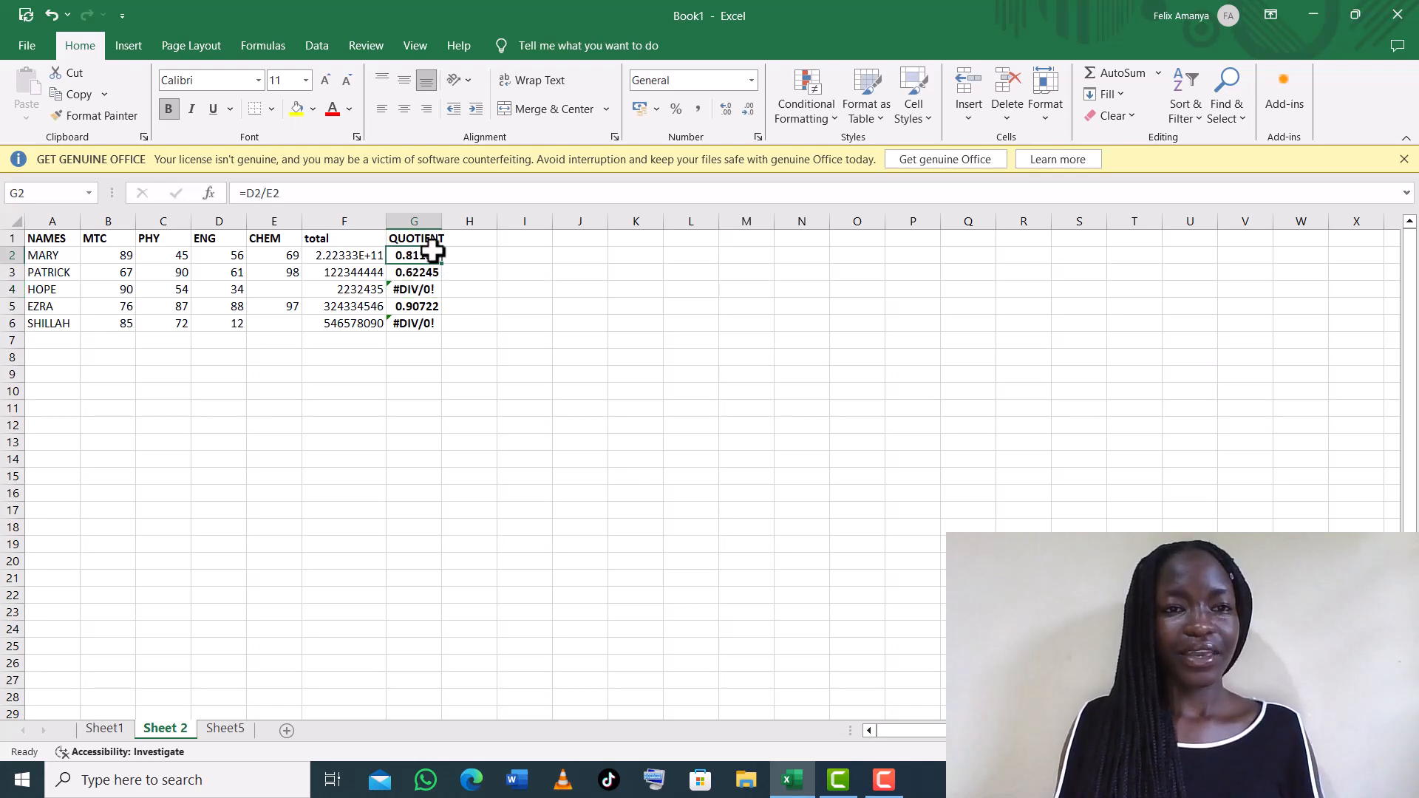
pyautogui.moveTo(442, 264); pyautogui.dragTo(444, 330)
pyautogui.click(452, 306)
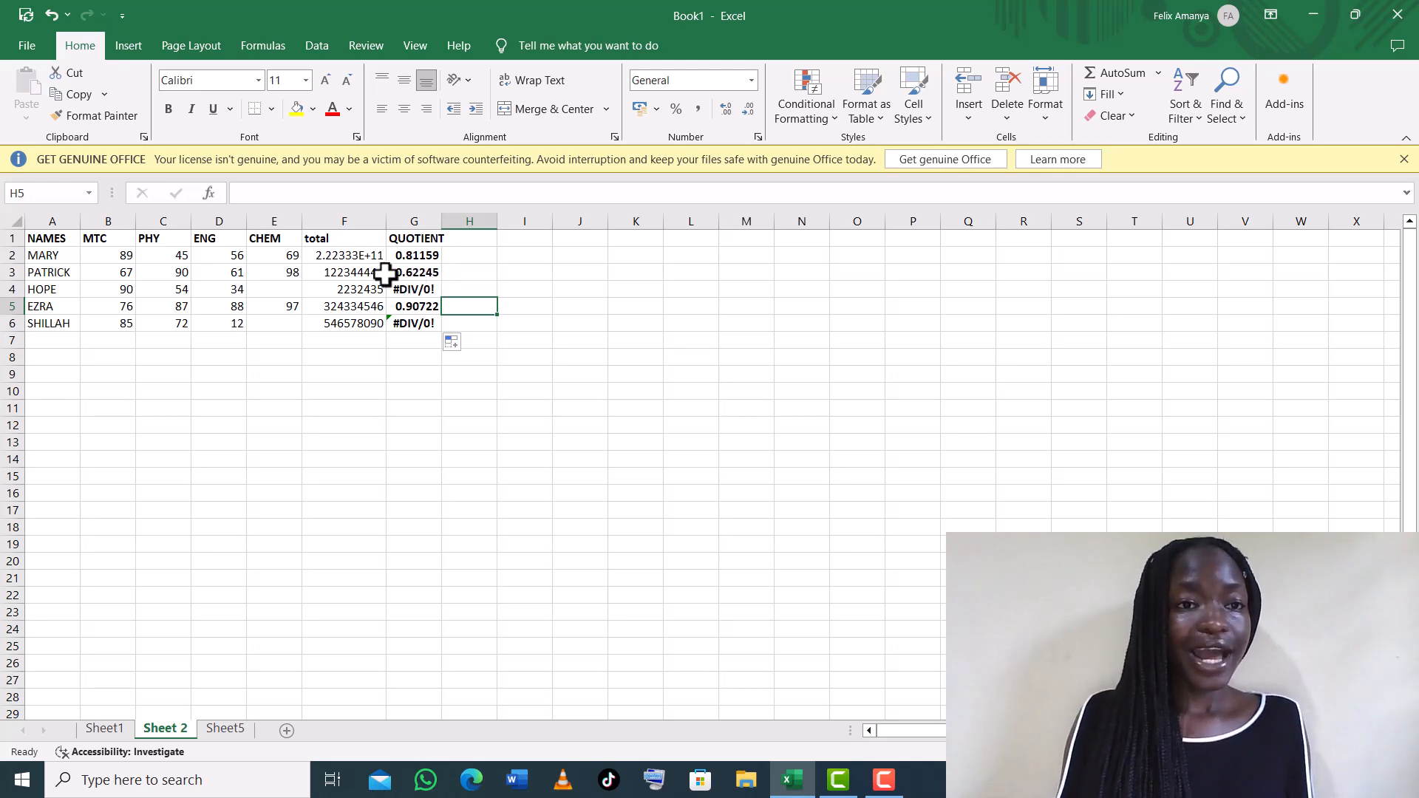
# - Compare the division formulas behind the QUOTIENT cells G2, G5 and G4
pyautogui.click(419, 256)
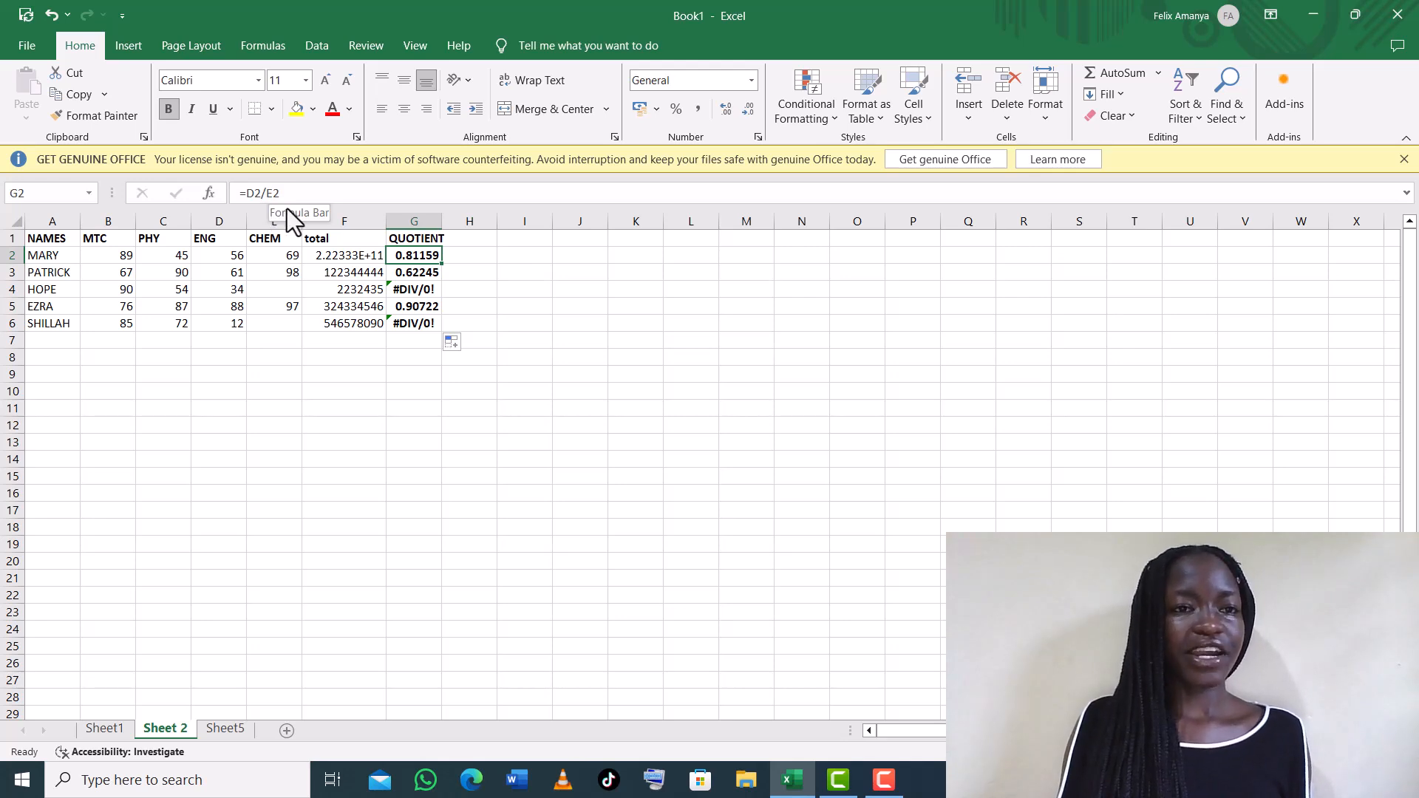
pyautogui.click(417, 305)
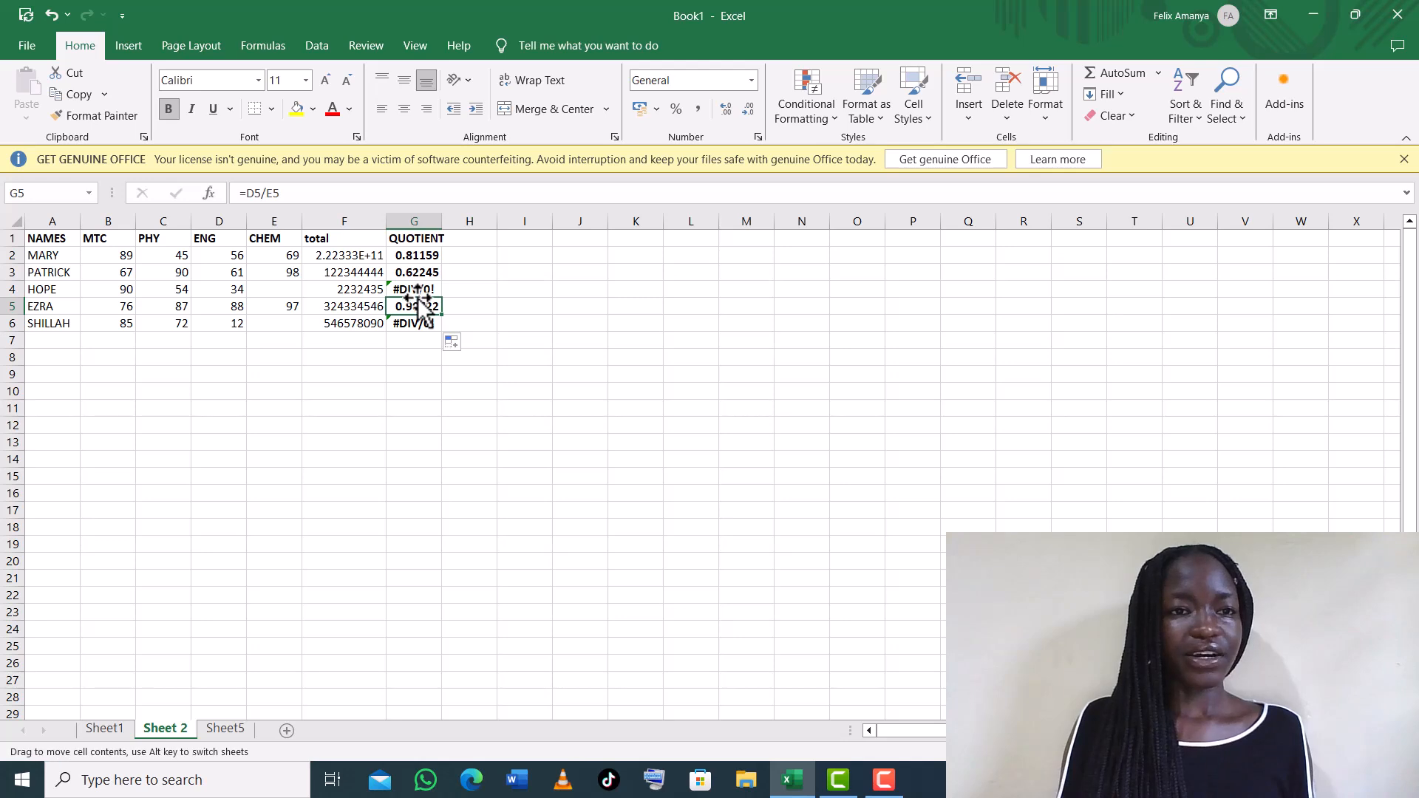
pyautogui.click(411, 290)
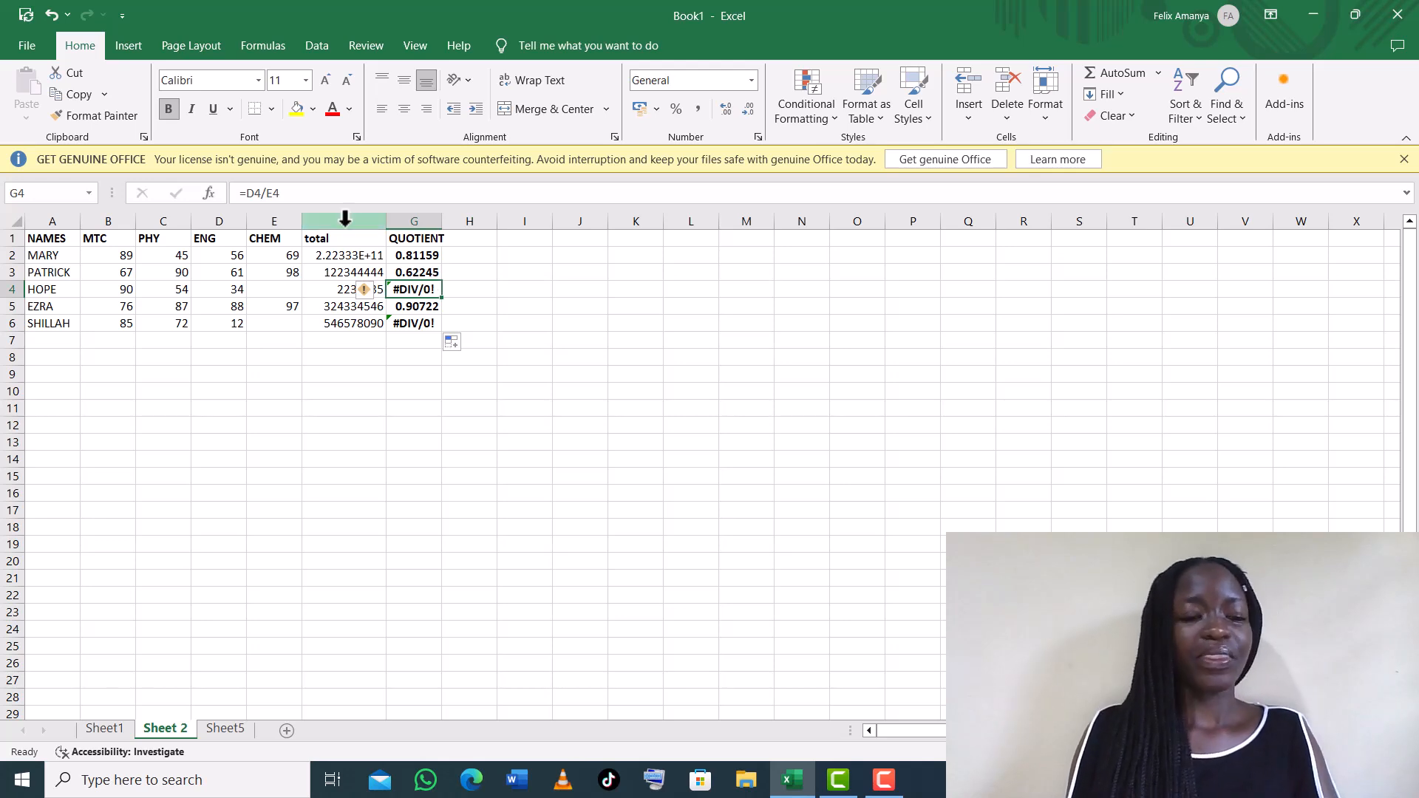
# - Undo the clearing of the CHEM marks in E6 and E4
pyautogui.press('Up')
pyautogui.press('Up')
pyautogui.hotkey('ctrl', 'z')
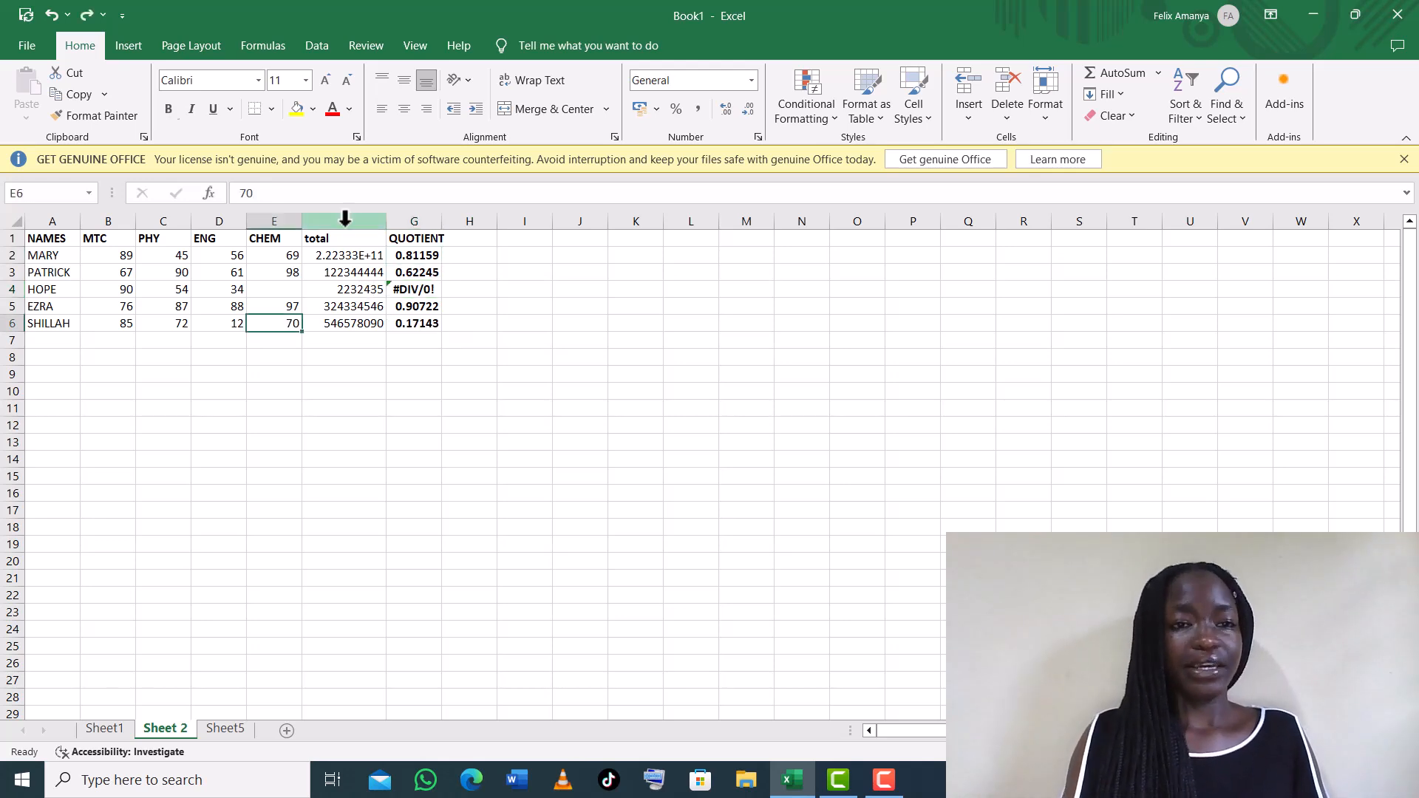
pyautogui.hotkey('ctrl', 'z')
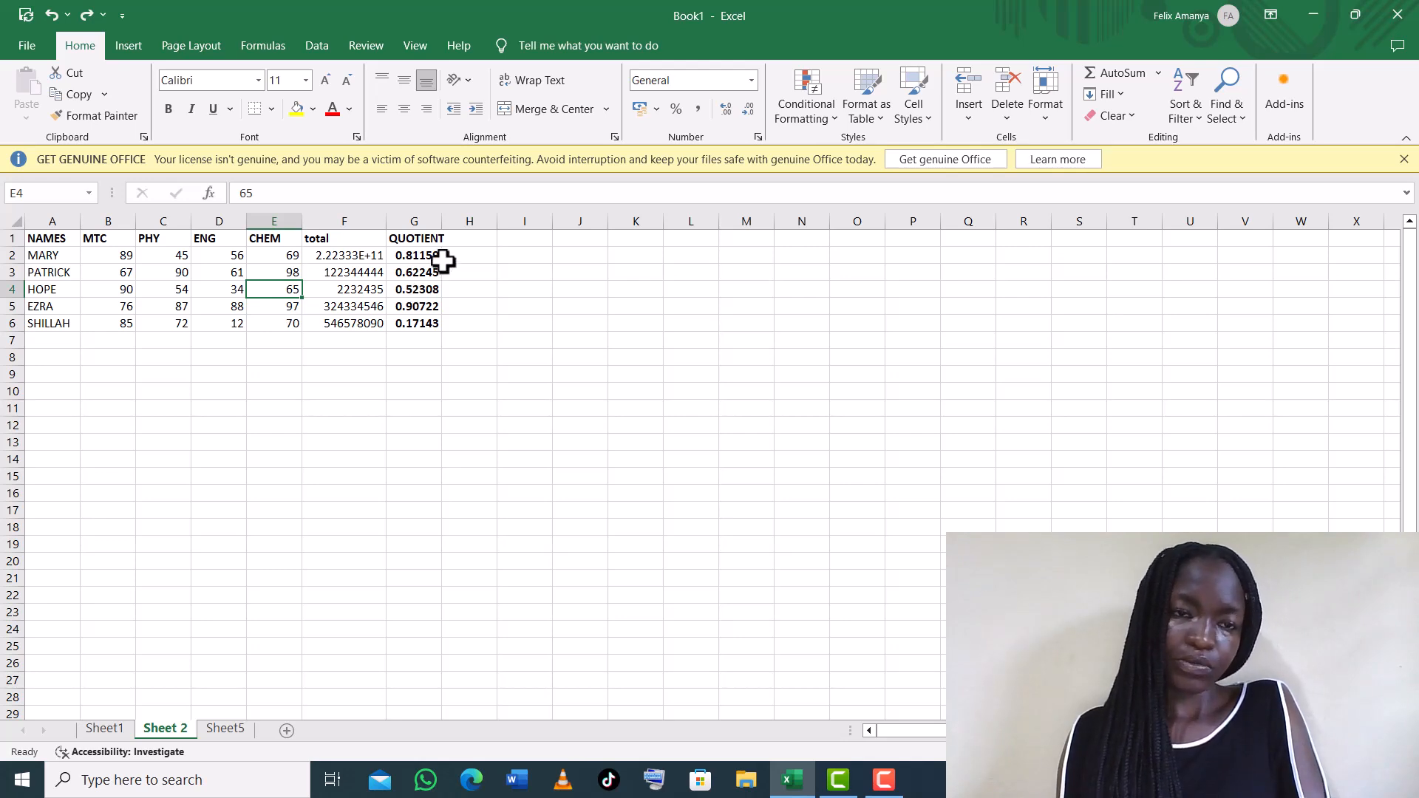
# - Examine the QUOTIENT formula in G4 and the CHEM mark it divides by in E4
pyautogui.click(433, 281)
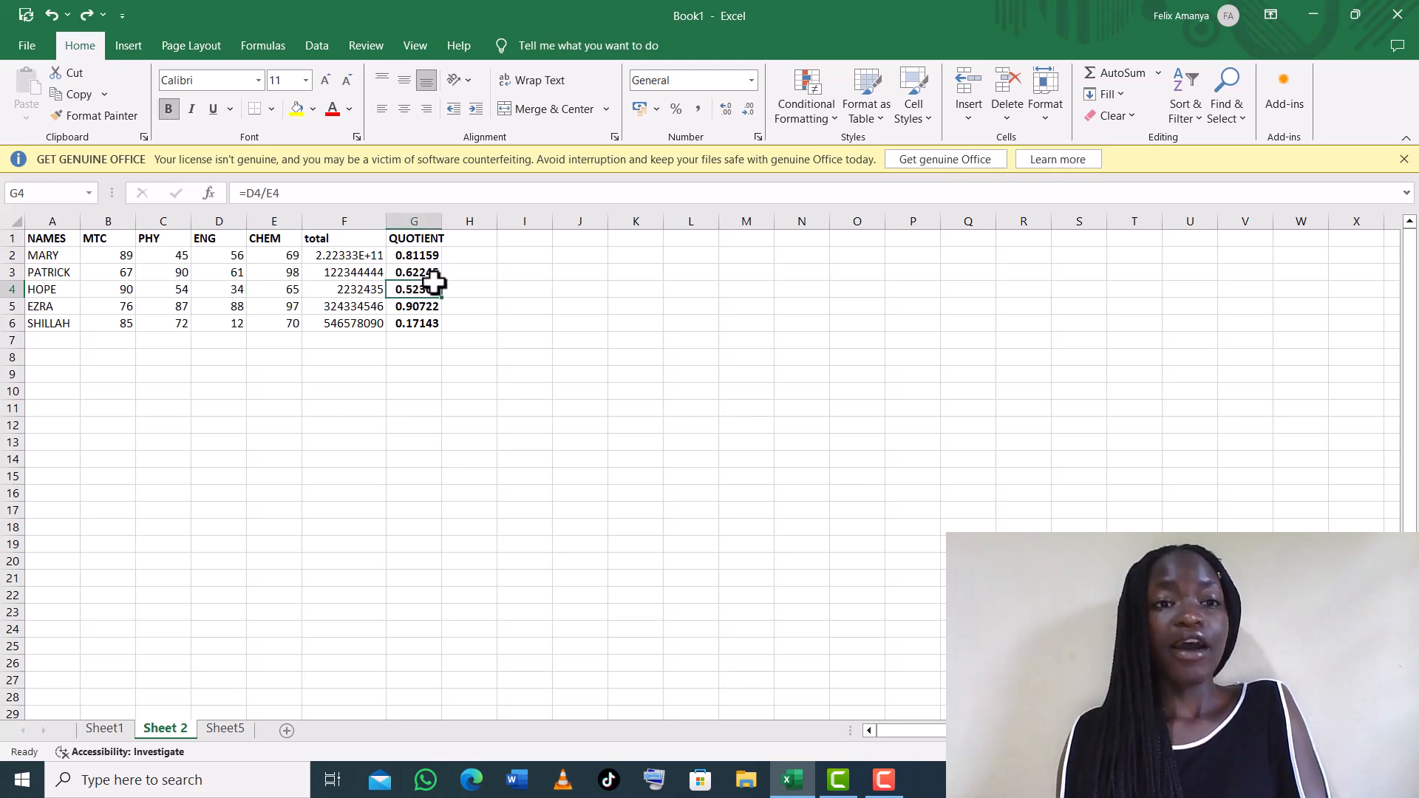
pyautogui.click(358, 287)
pyautogui.click(297, 284)
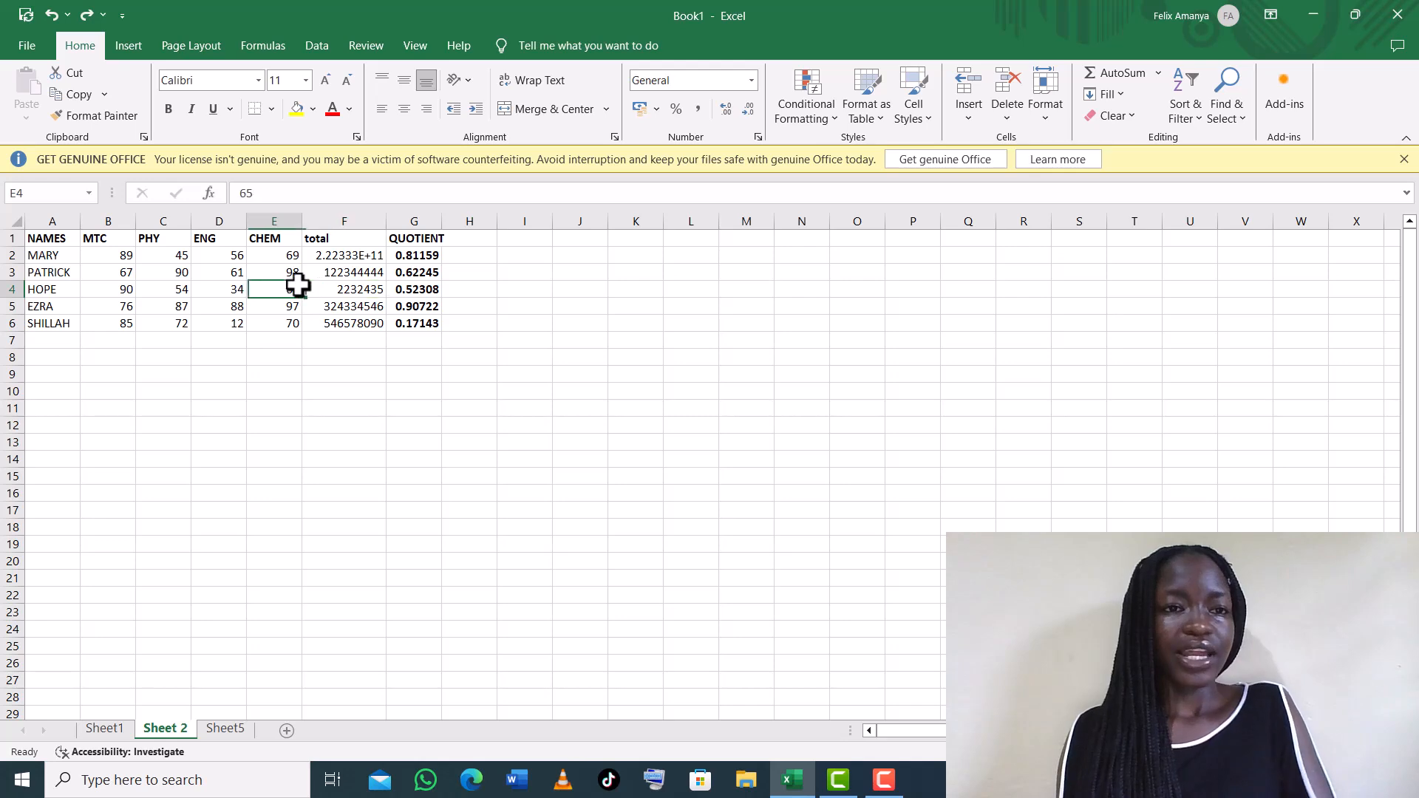
# - Replace the CHEM mark in E4 with the text "name"
pyautogui.press('BackSpace')
pyautogui.write('nm')
pyautogui.press('BackSpace')
pyautogui.write('ame')
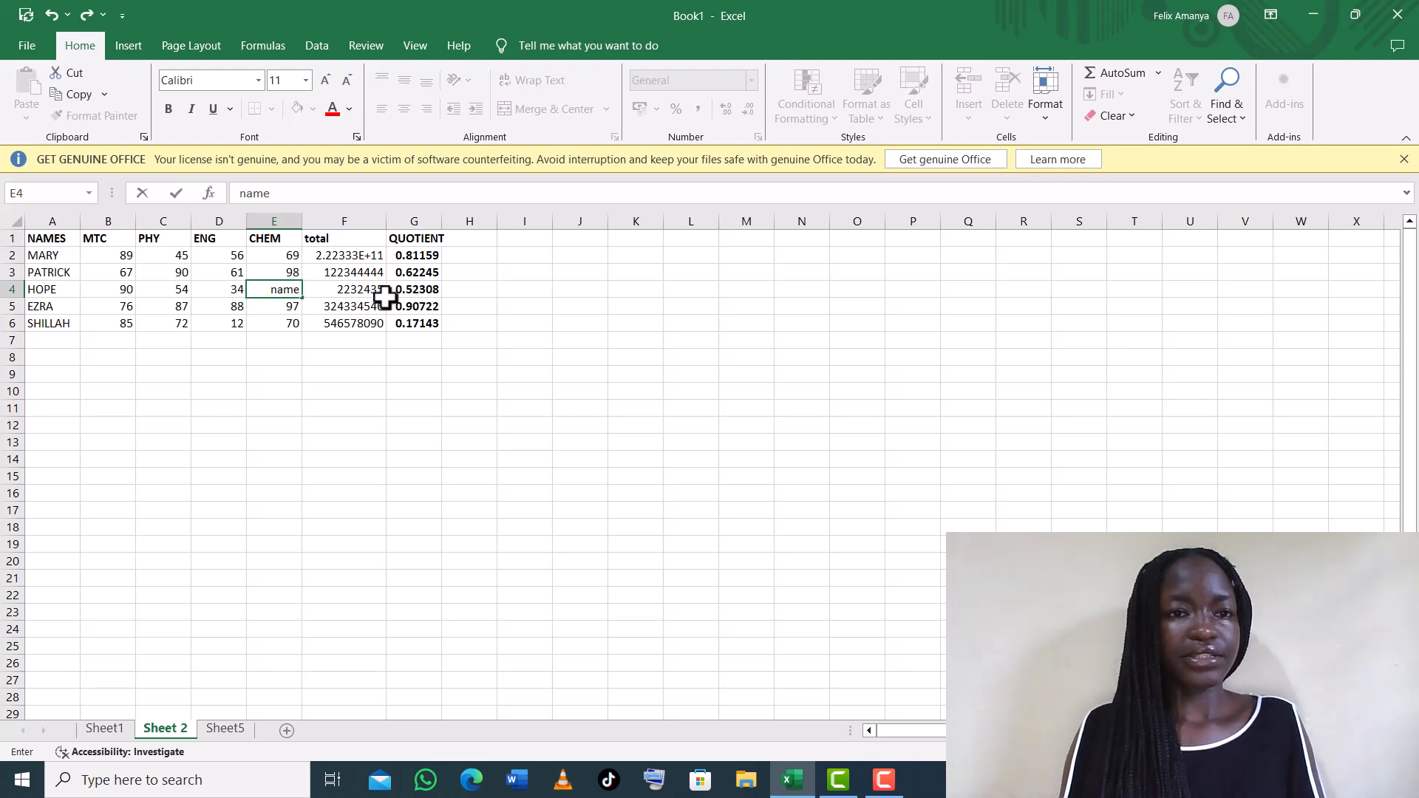
pyautogui.click(410, 294)
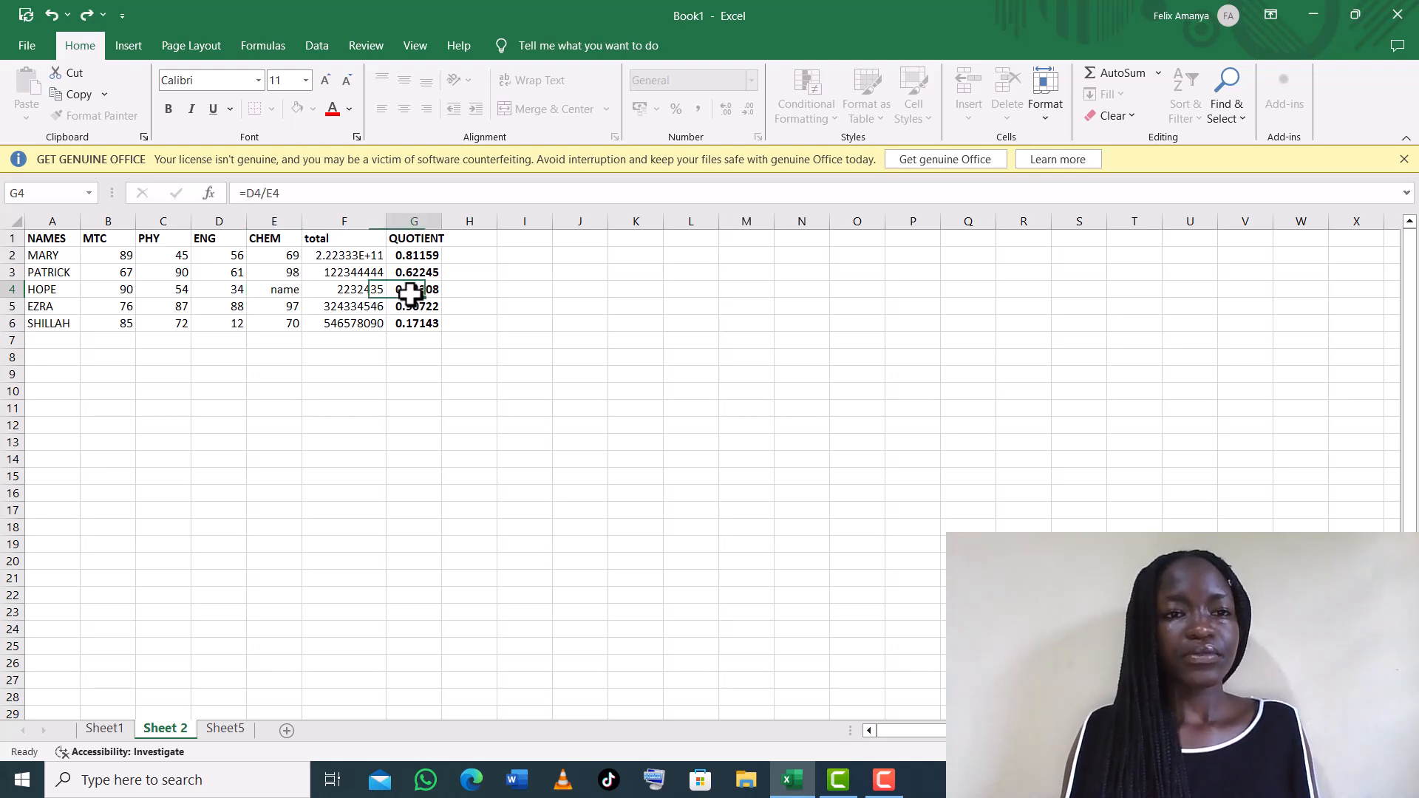
# - Refill the QUOTIENT formula from G2 down to G6 with text in the CHEM cell E4
pyautogui.click(417, 252)
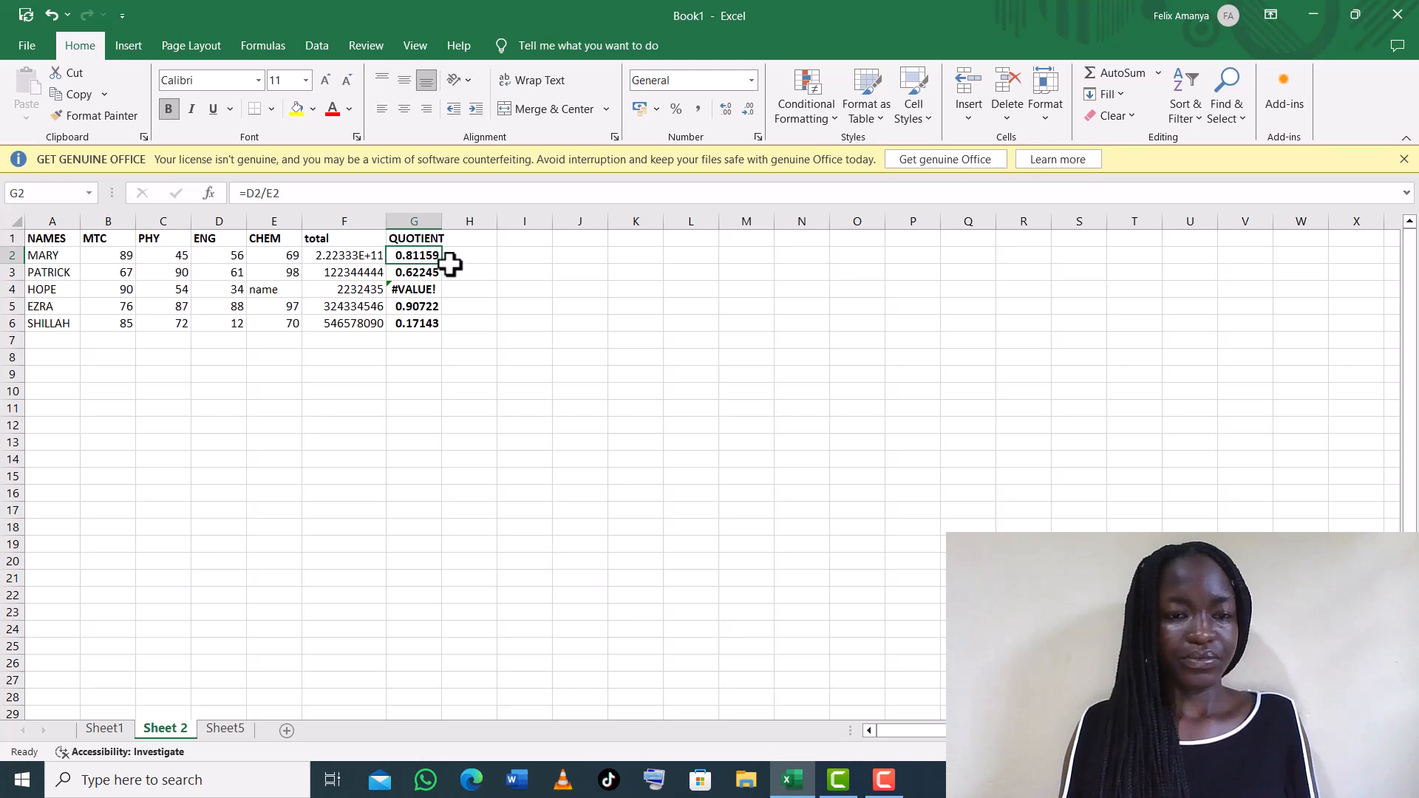
pyautogui.moveTo(442, 268); pyautogui.dragTo(444, 331)
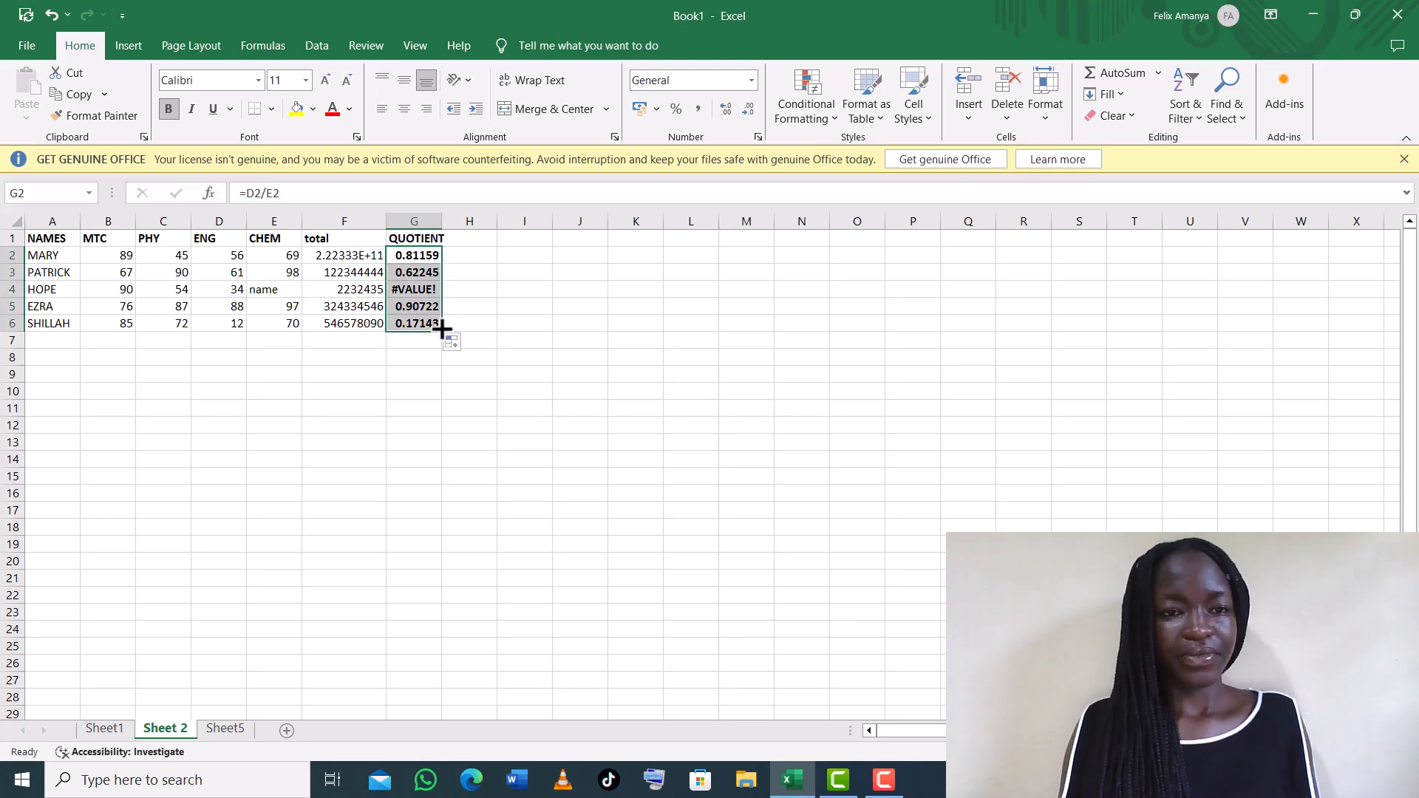
pyautogui.click(462, 308)
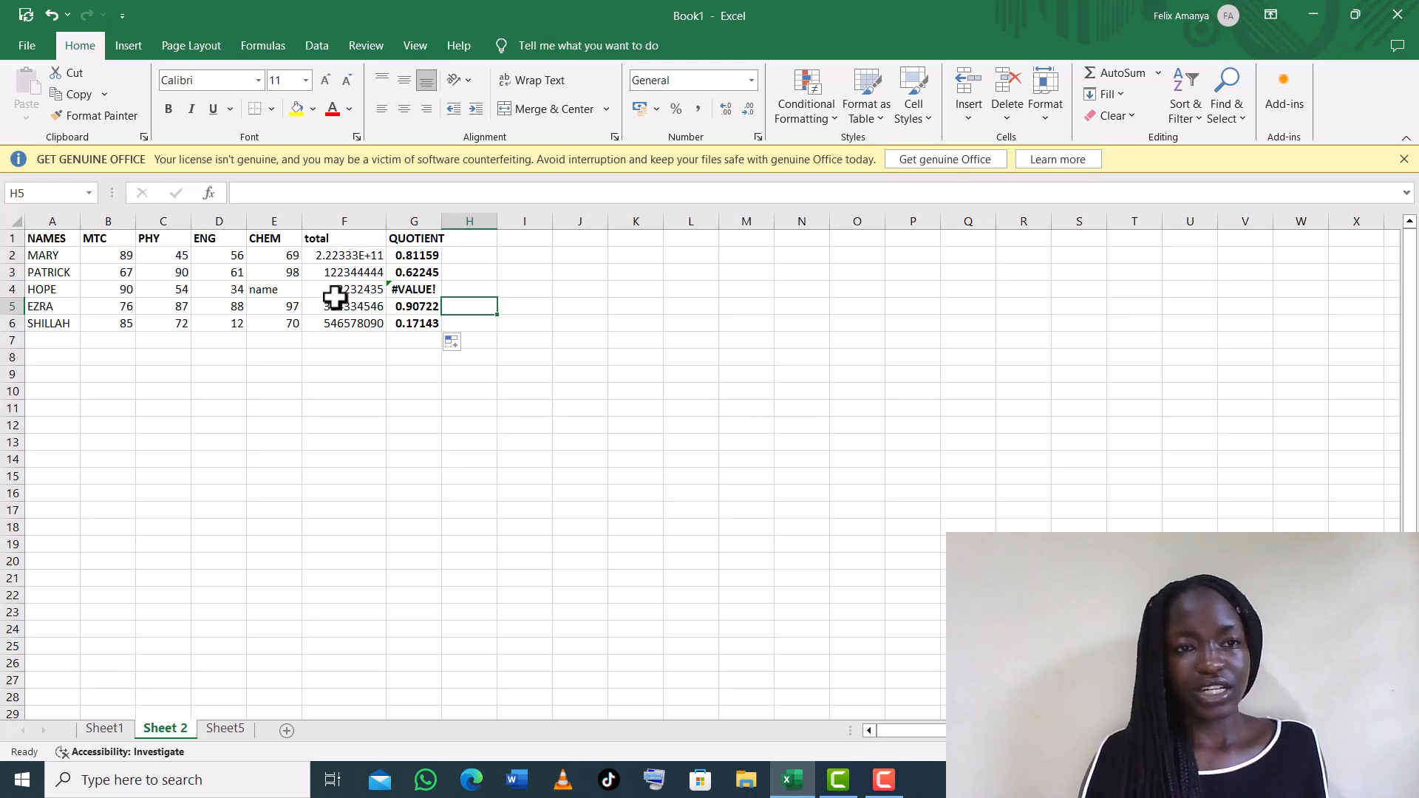
# - Compare the text entry in E4 with the division formula in G4 that refers to it
pyautogui.click(282, 294)
pyautogui.click(423, 290)
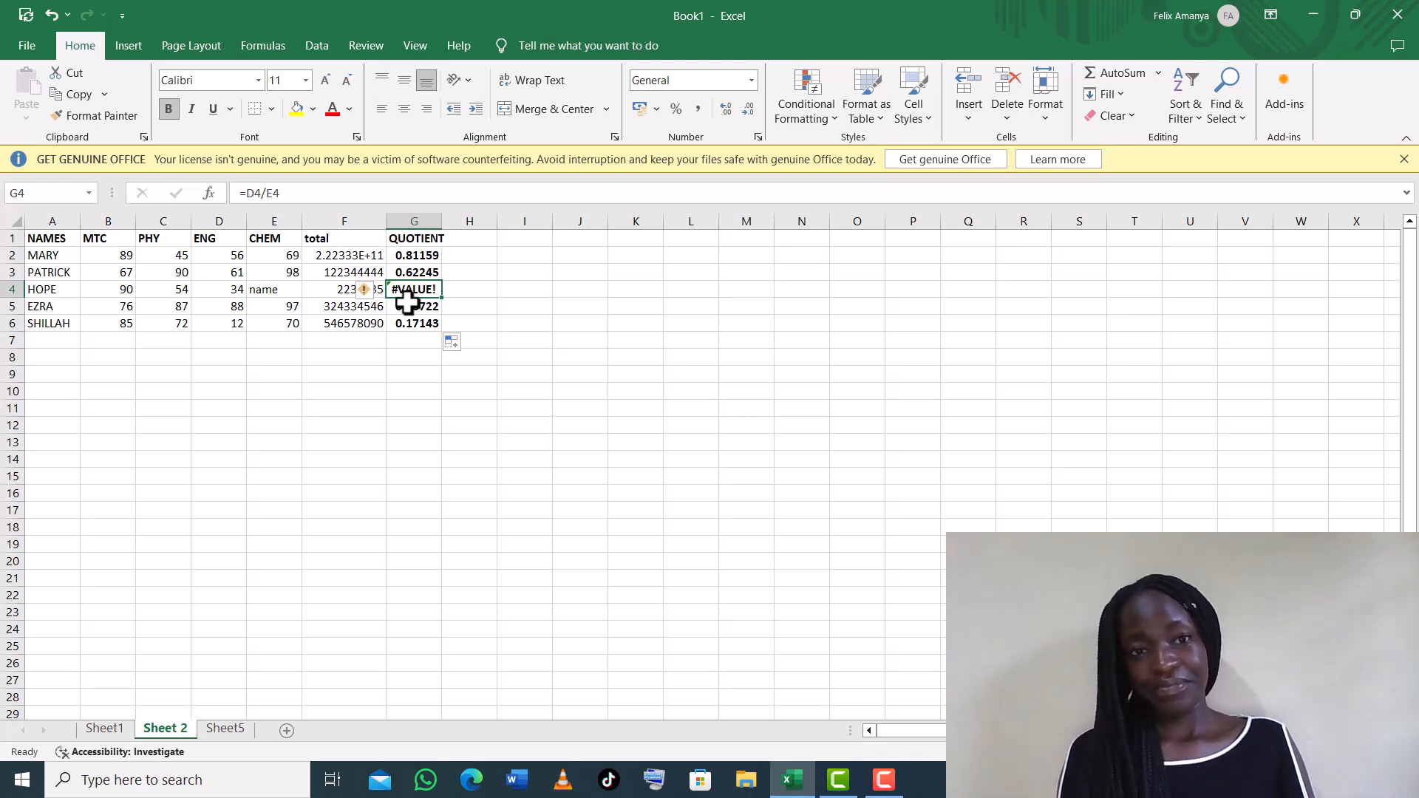
pyautogui.press('F10')
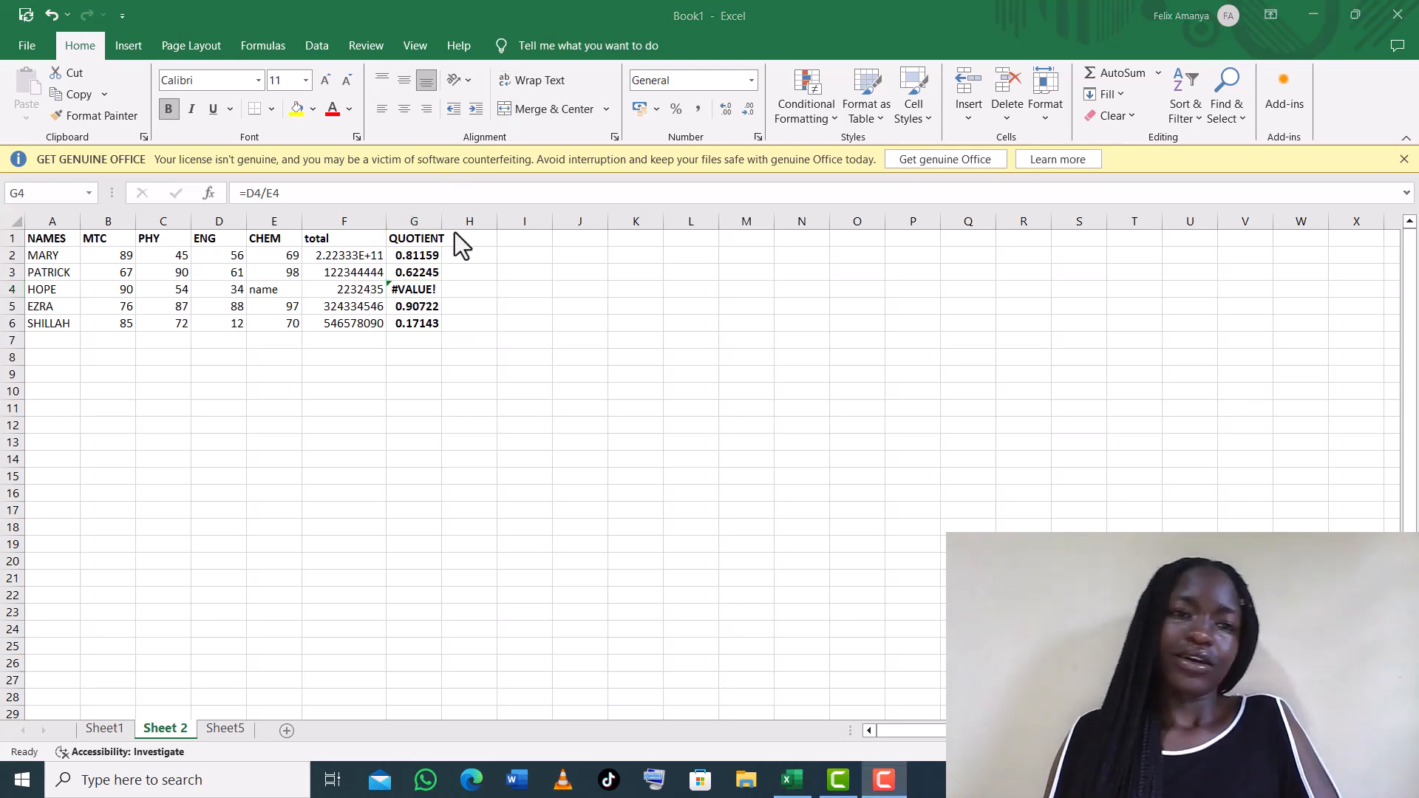
# - Replace the text in CHEM cell E4 with the numeric mark 45
pyautogui.click(290, 292)
pyautogui.click(289, 290)
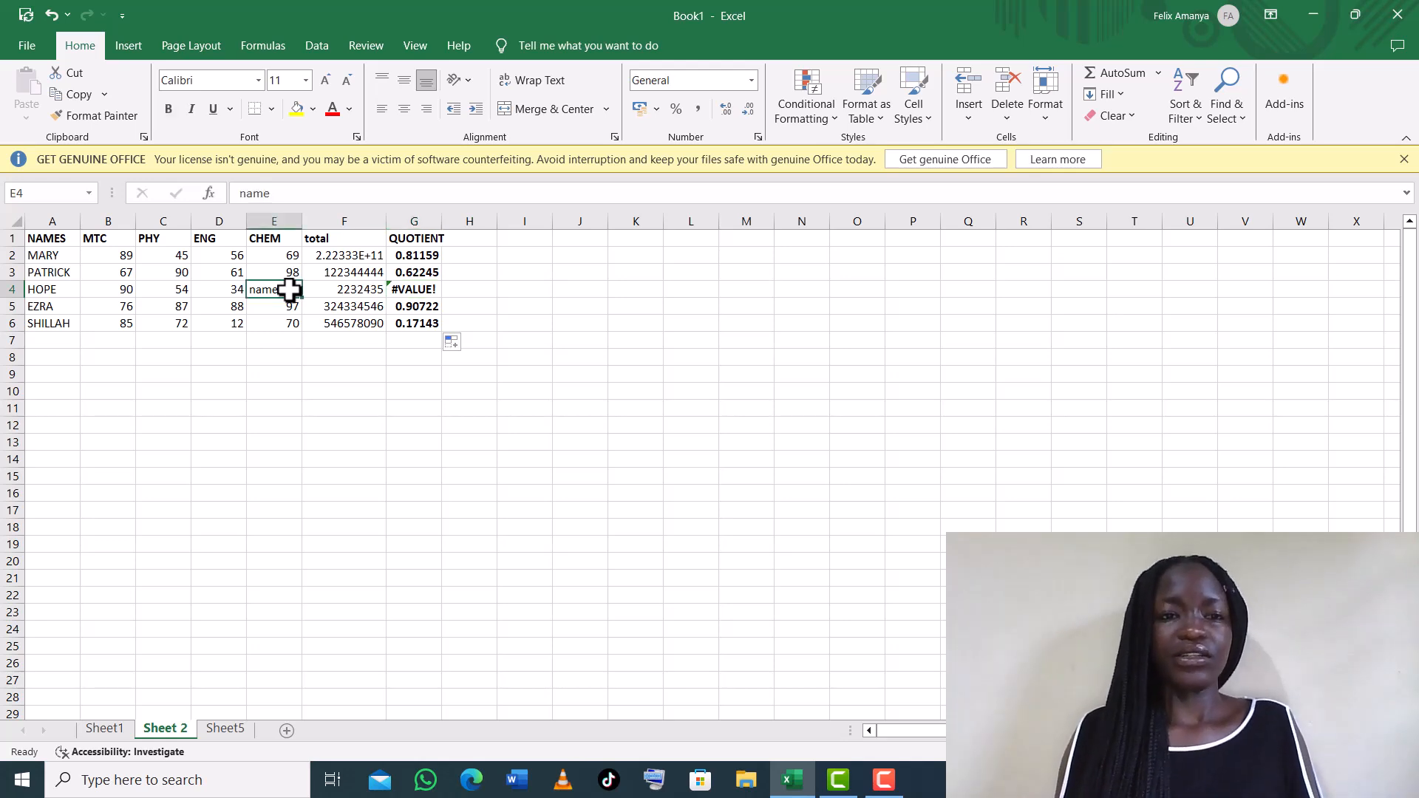
pyautogui.press('BackSpace')
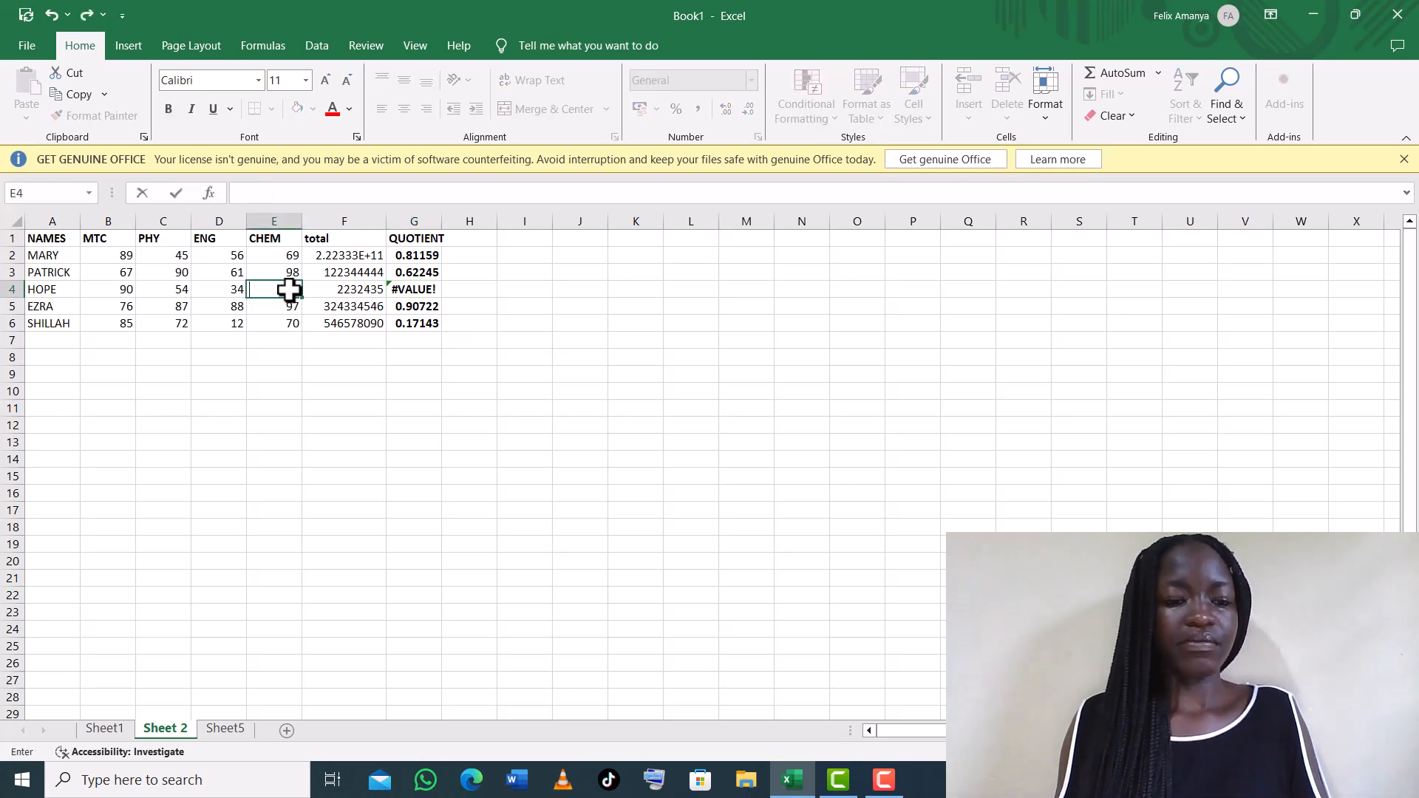
pyautogui.write('45')
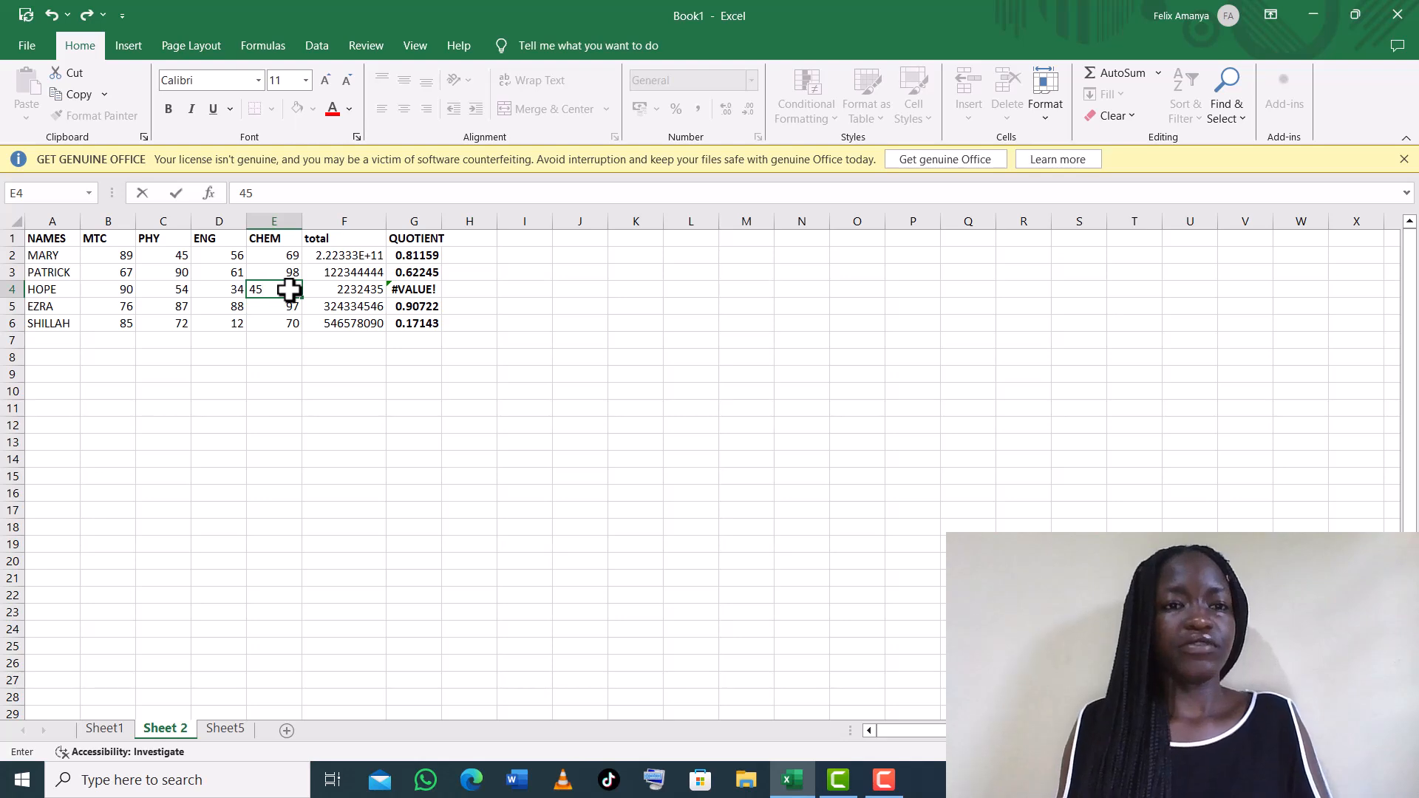
pyautogui.click(420, 290)
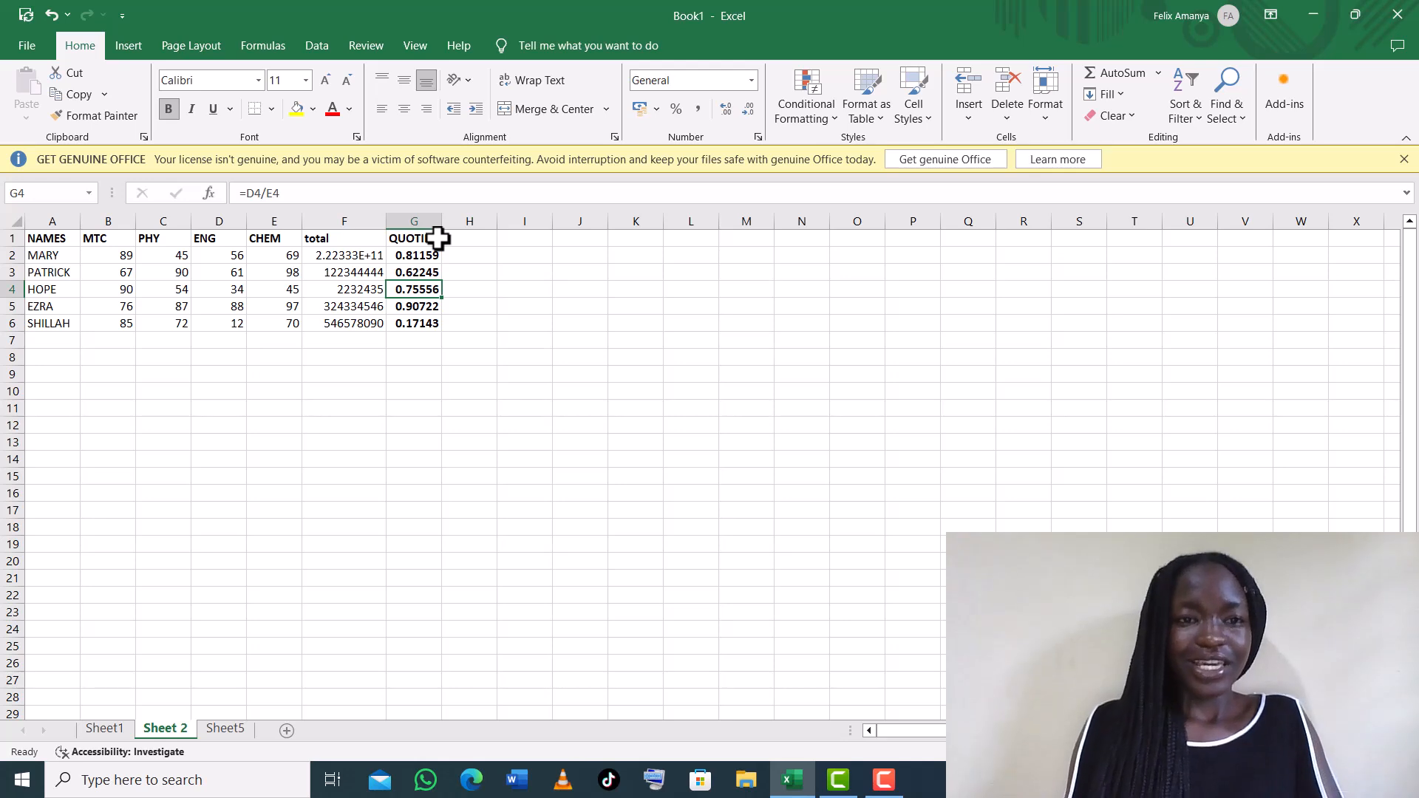
pyautogui.click(451, 275)
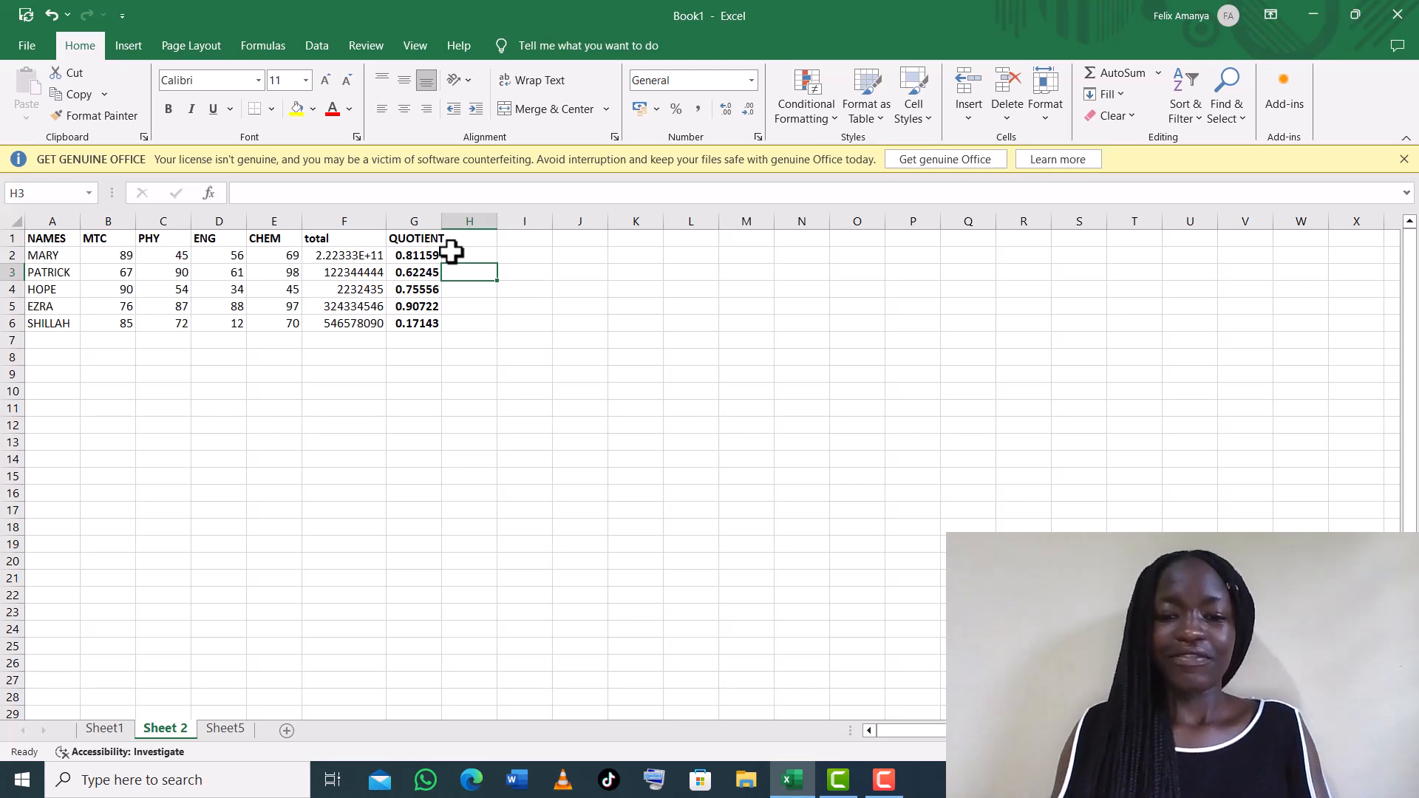
pyautogui.write('=')
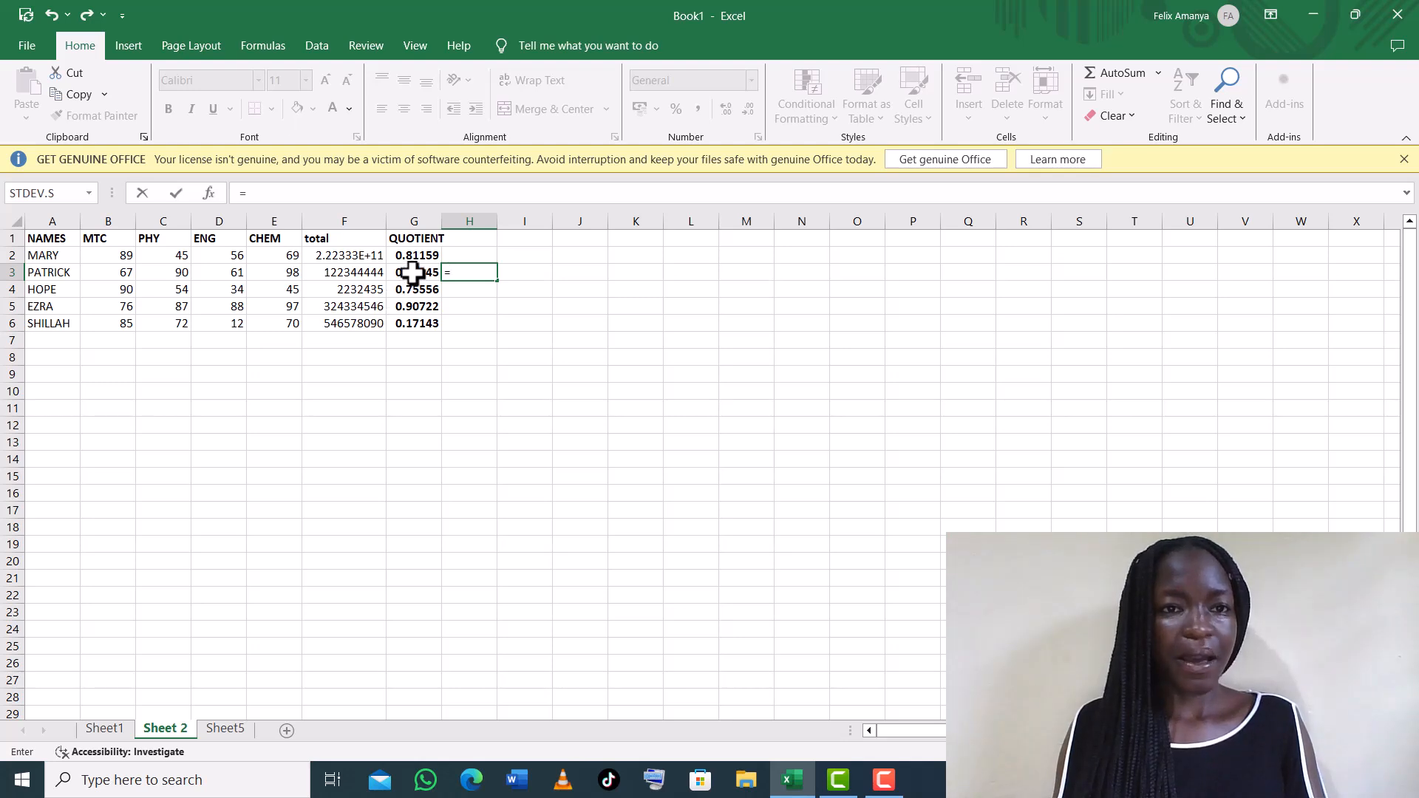
pyautogui.write('(')
pyautogui.click(278, 275)
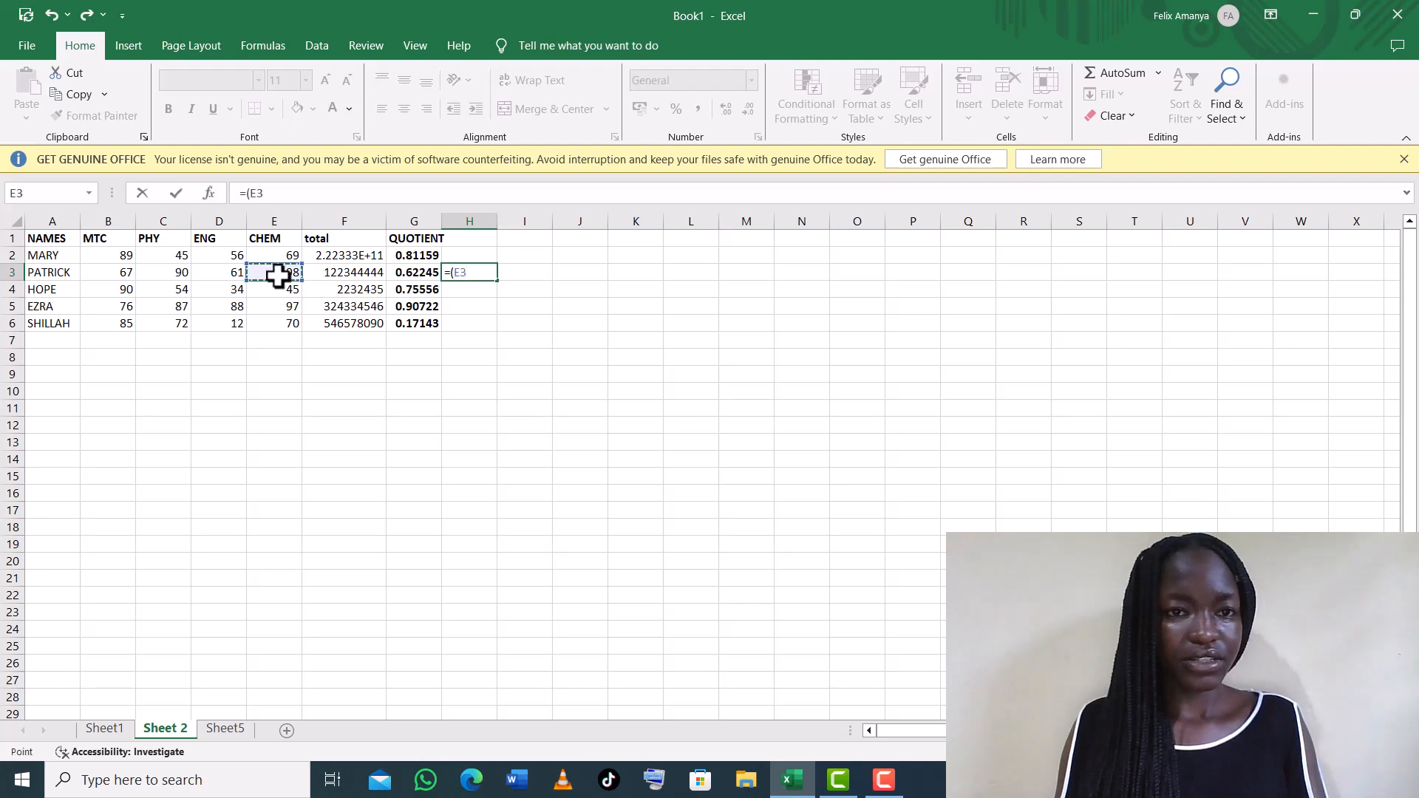
pyautogui.press('BackSpace')
pyautogui.press('BackSpace')
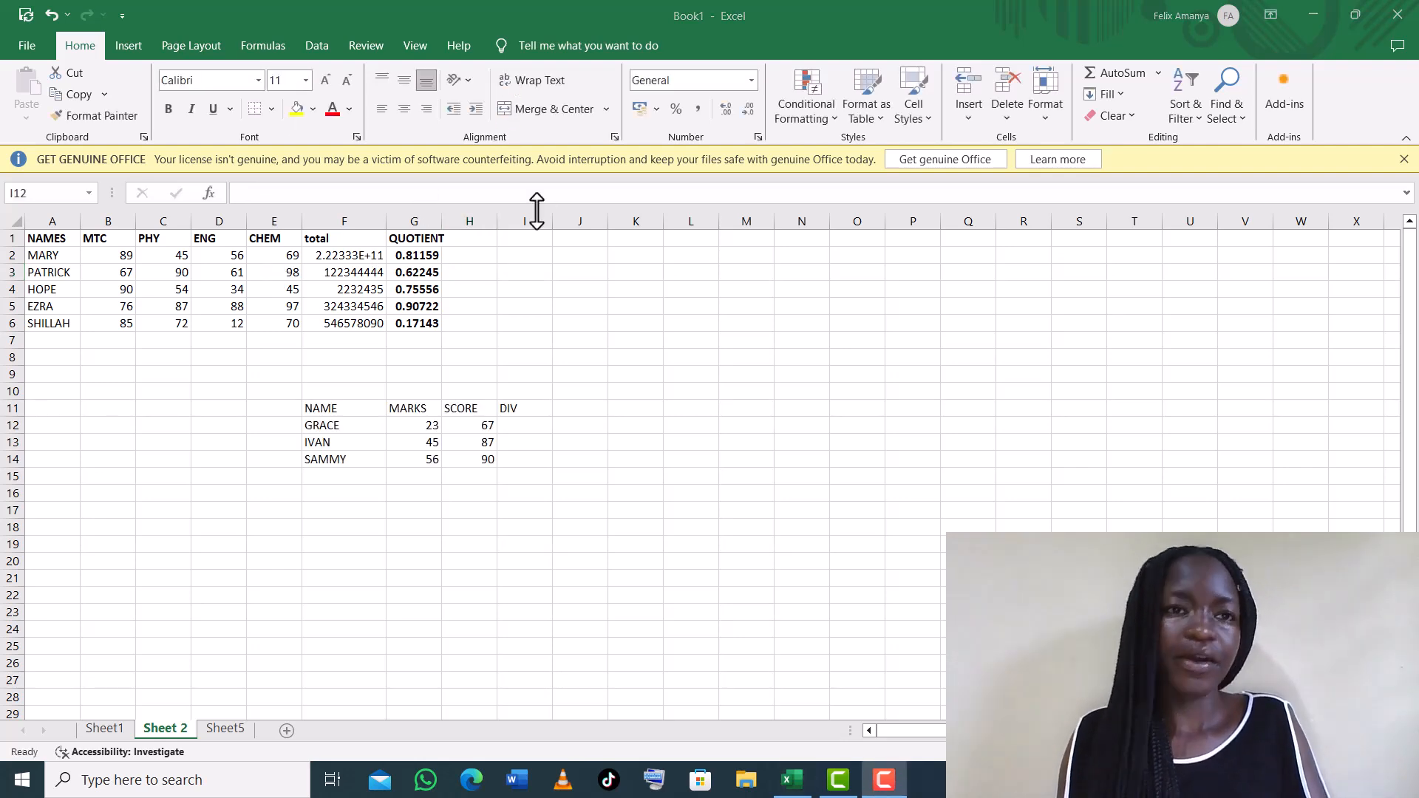
# - Make the NAME, MARKS, SCORE and DIV headers in F11:I11 bold
pyautogui.click(350, 408)
pyautogui.moveTo(363, 405); pyautogui.dragTo(523, 406)
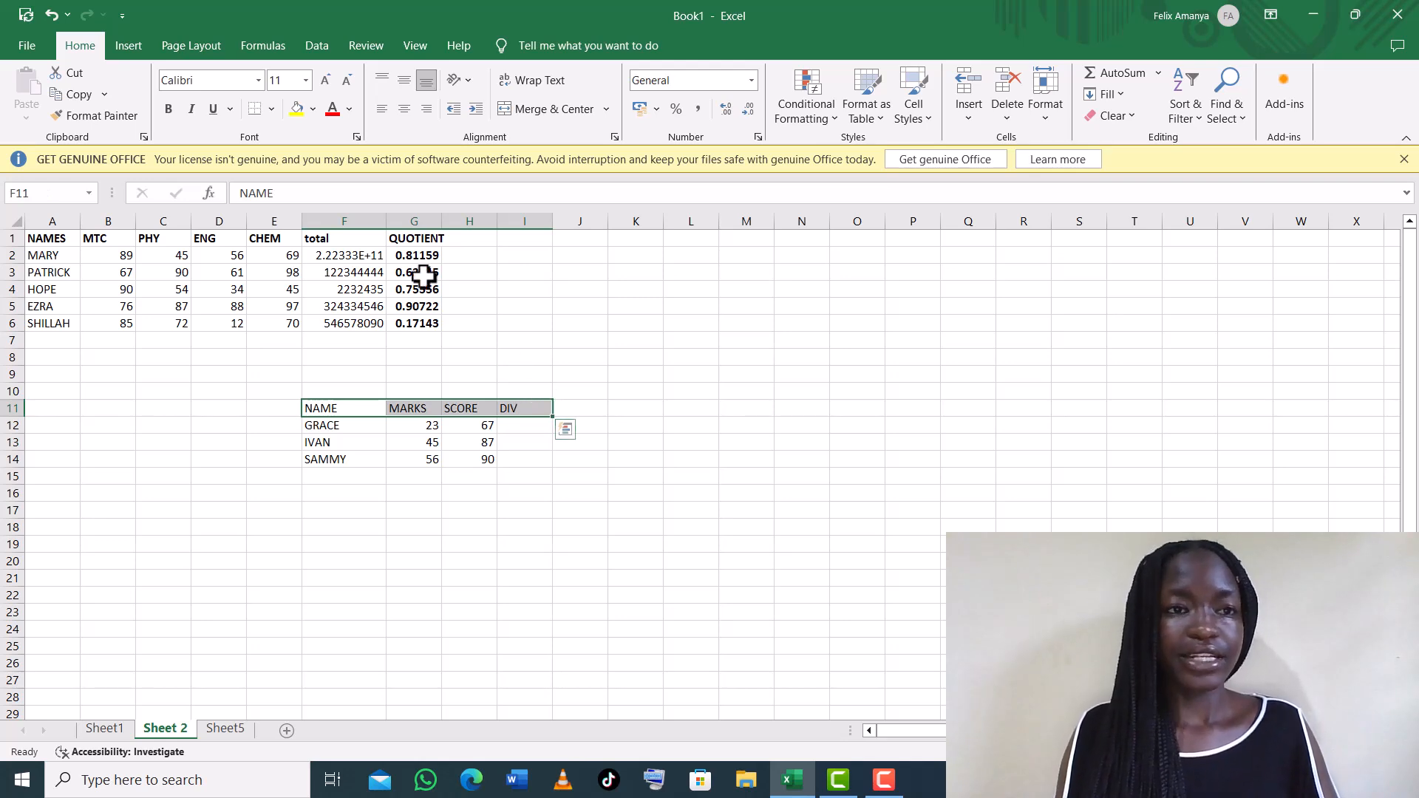
pyautogui.click(170, 115)
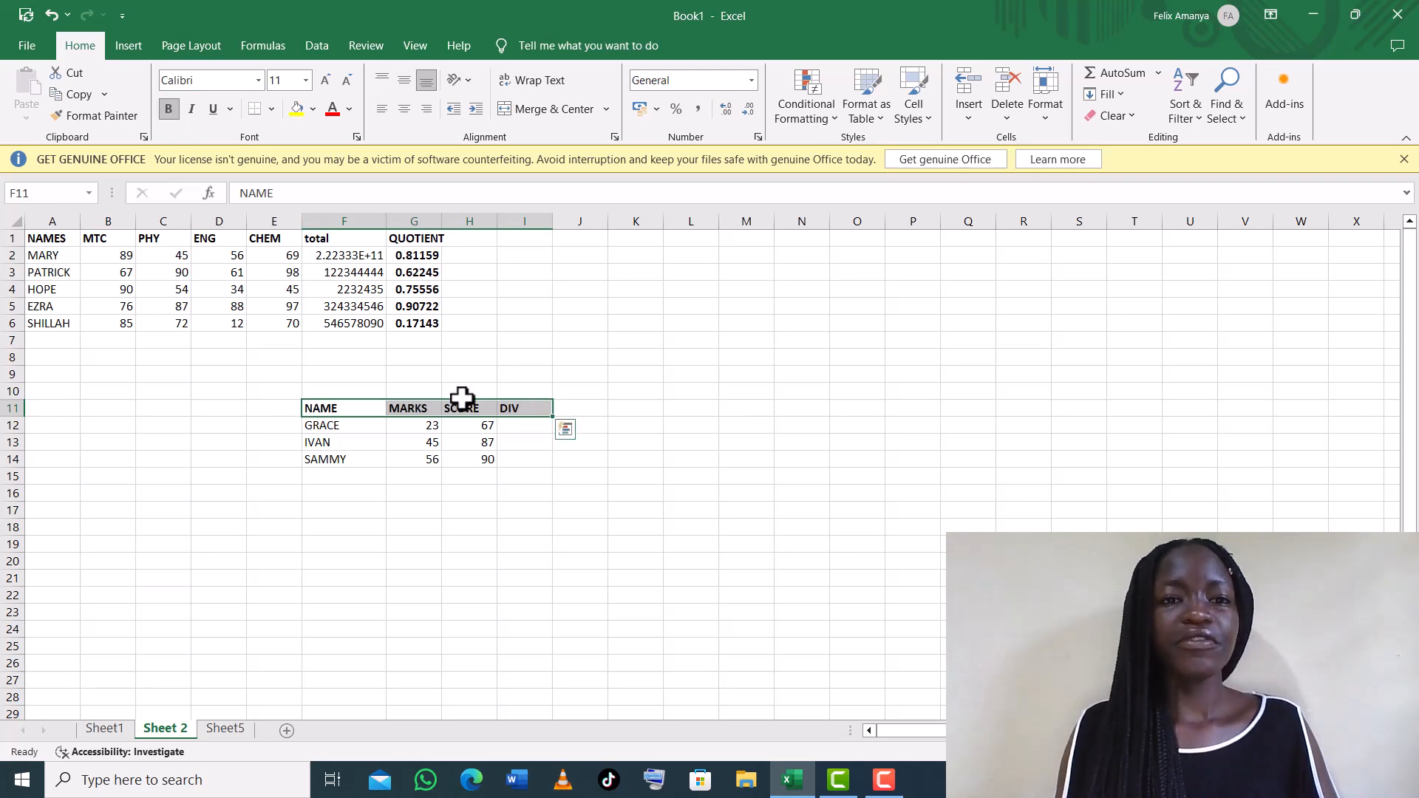
# - Enter the formula =G12-H12 in I12 under DIV to subtract SCORE from MARKS
pyautogui.click(517, 429)
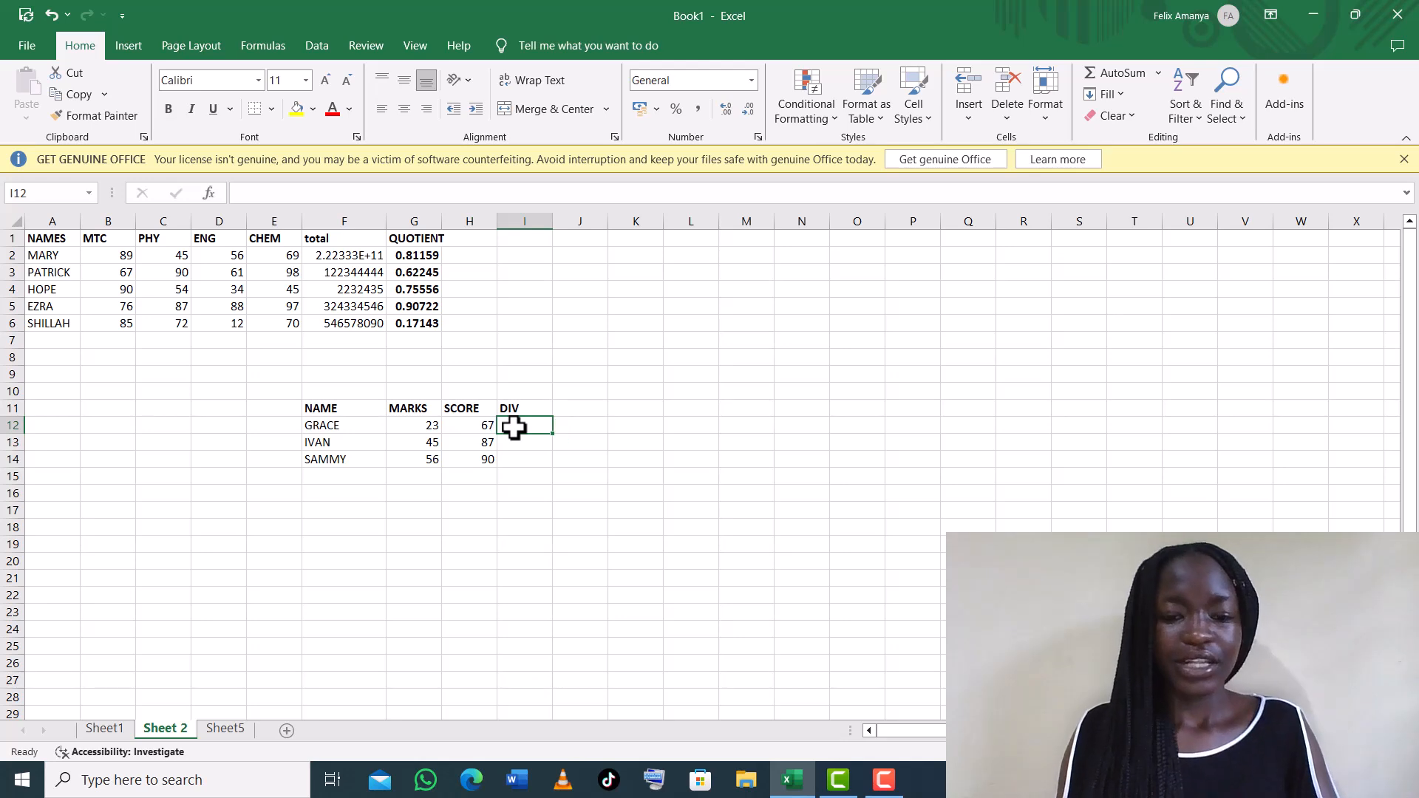
pyautogui.write('-')
pyautogui.press('BackSpace')
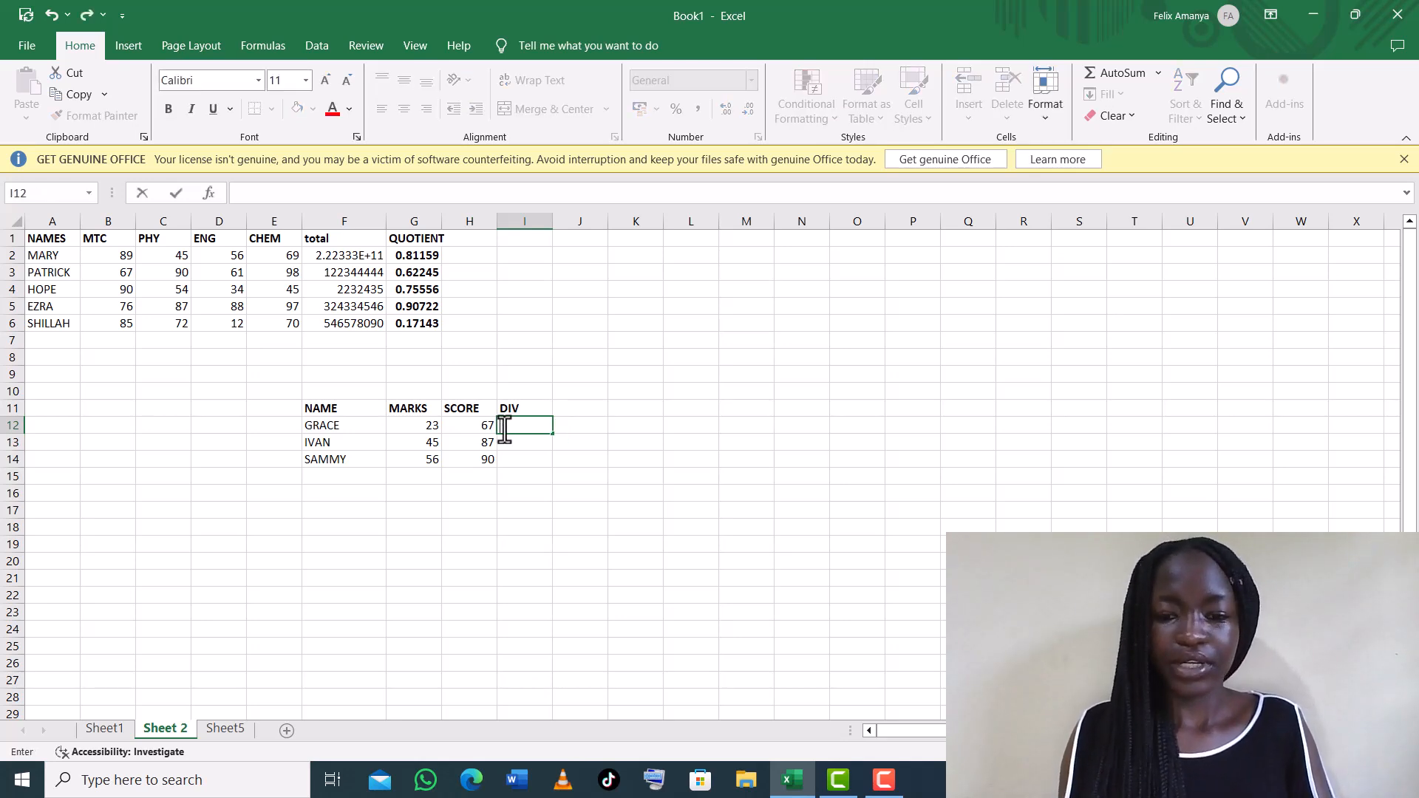
pyautogui.write('=')
pyautogui.click(415, 425)
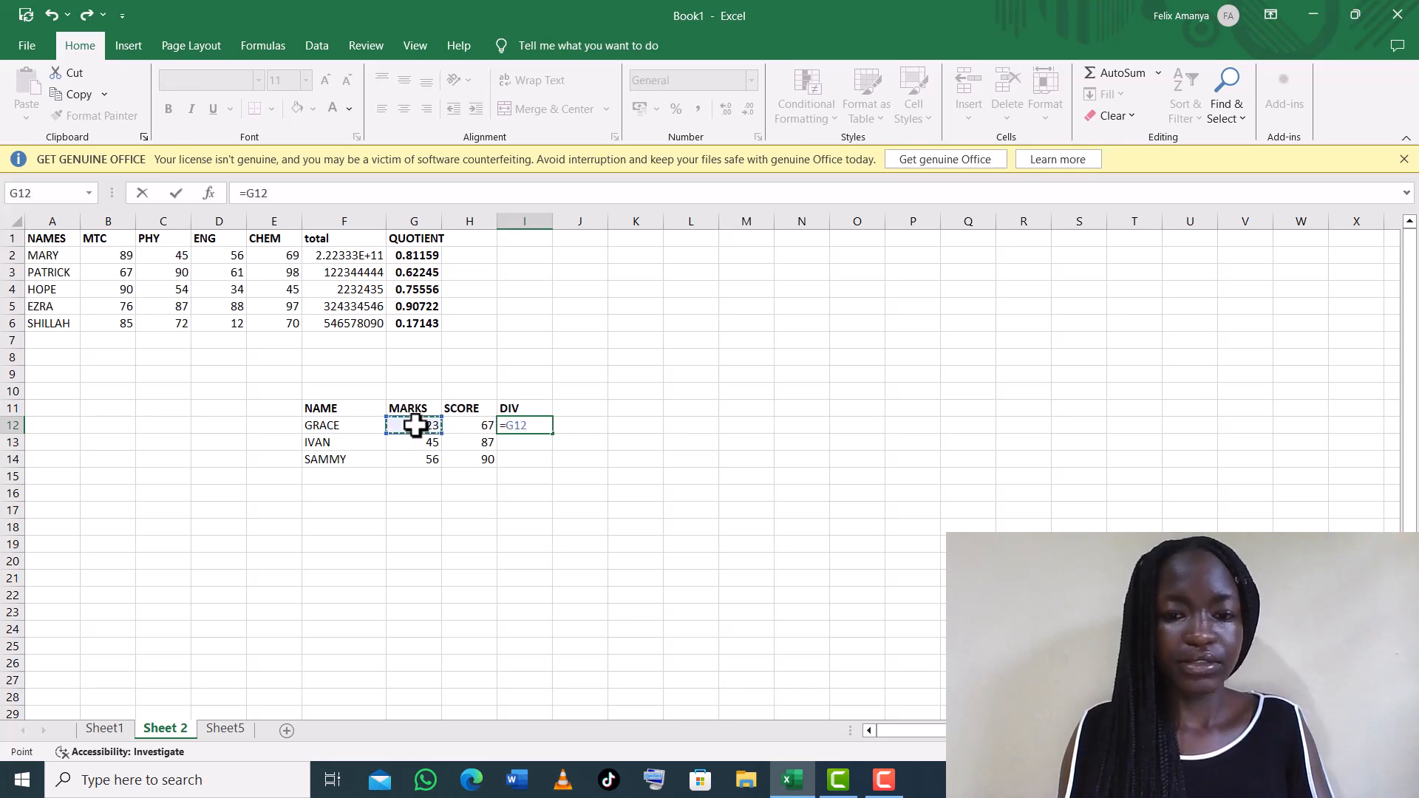
pyautogui.write('-')
pyautogui.click(470, 425)
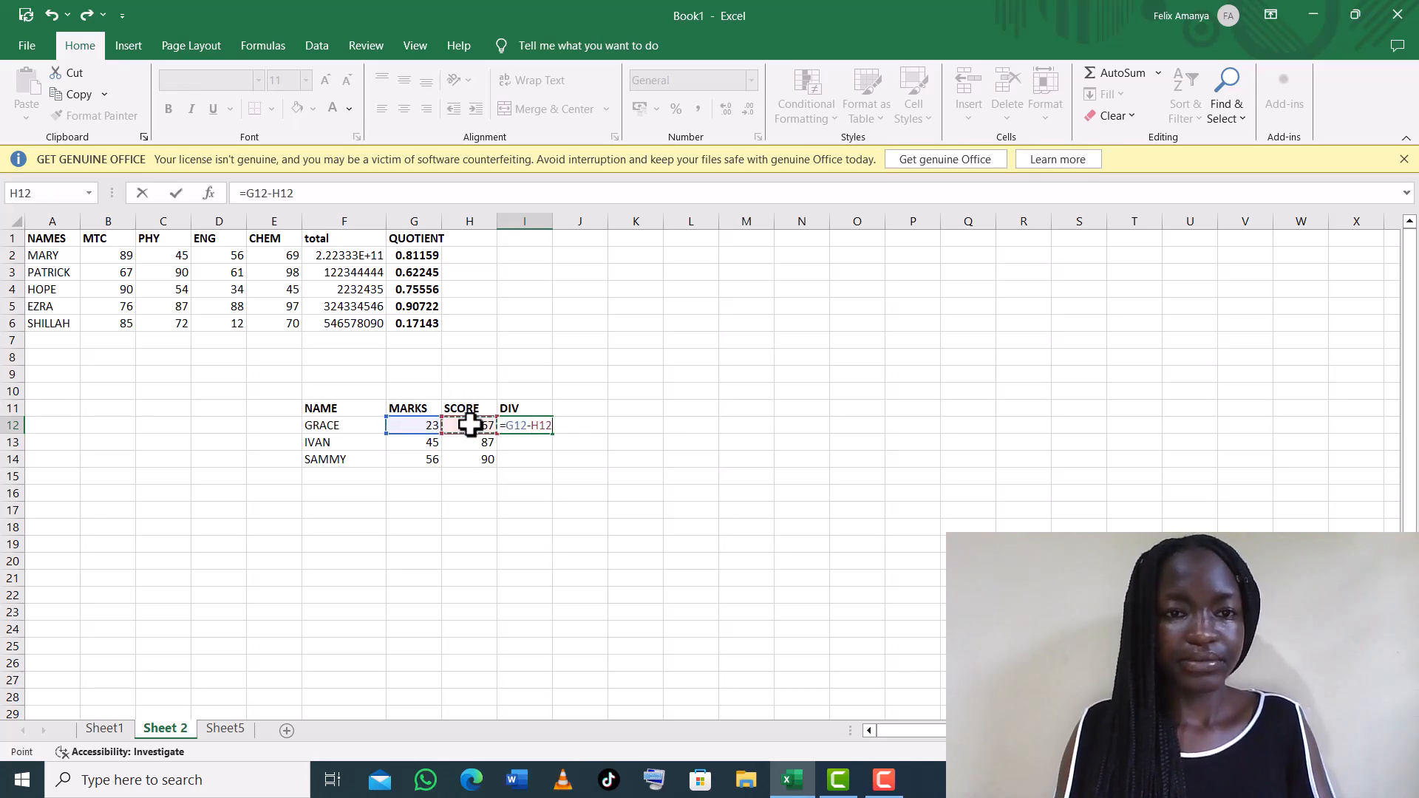
pyautogui.press('Return')
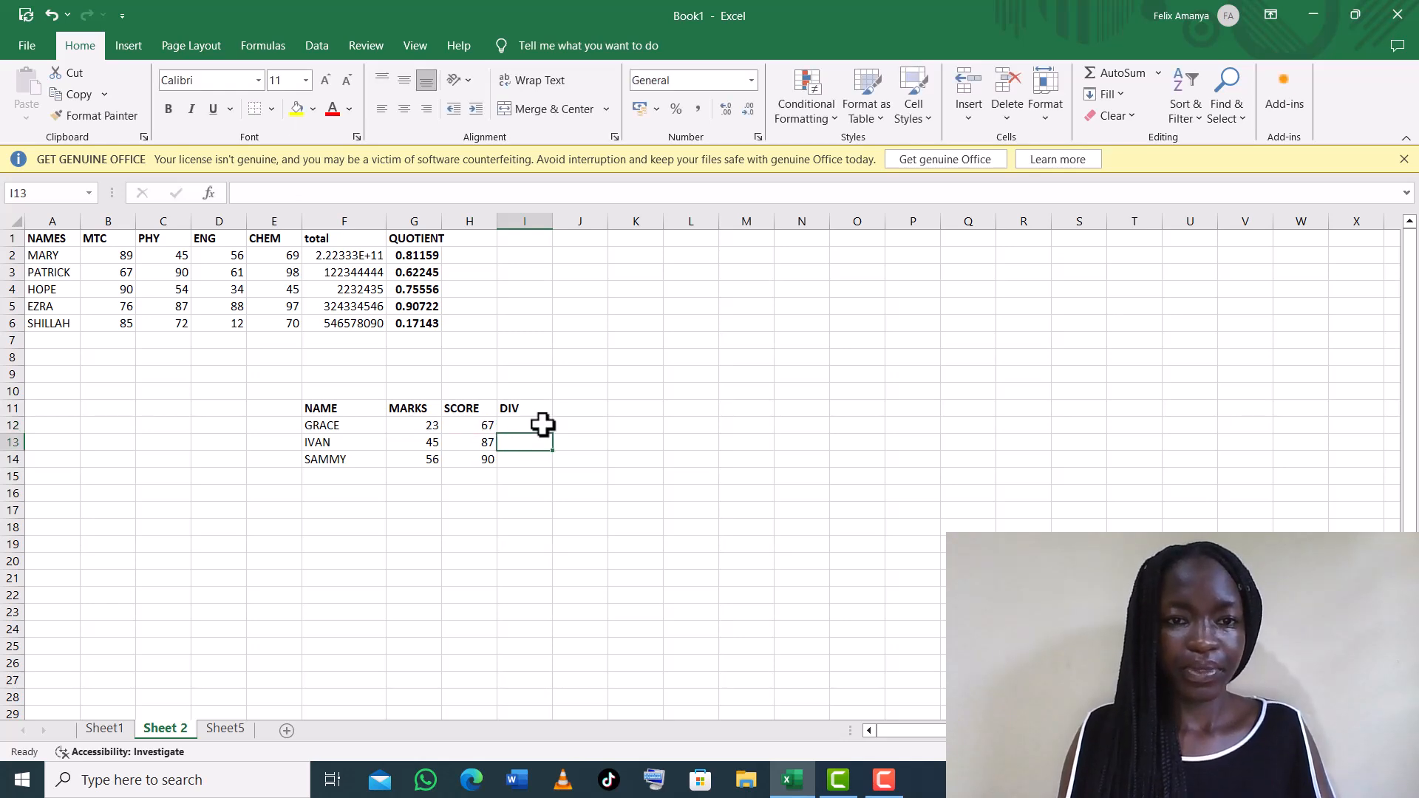
# - Fill the subtraction formula from I12 down the DIV column to I14, clearing the extra formula in I15
pyautogui.click(539, 425)
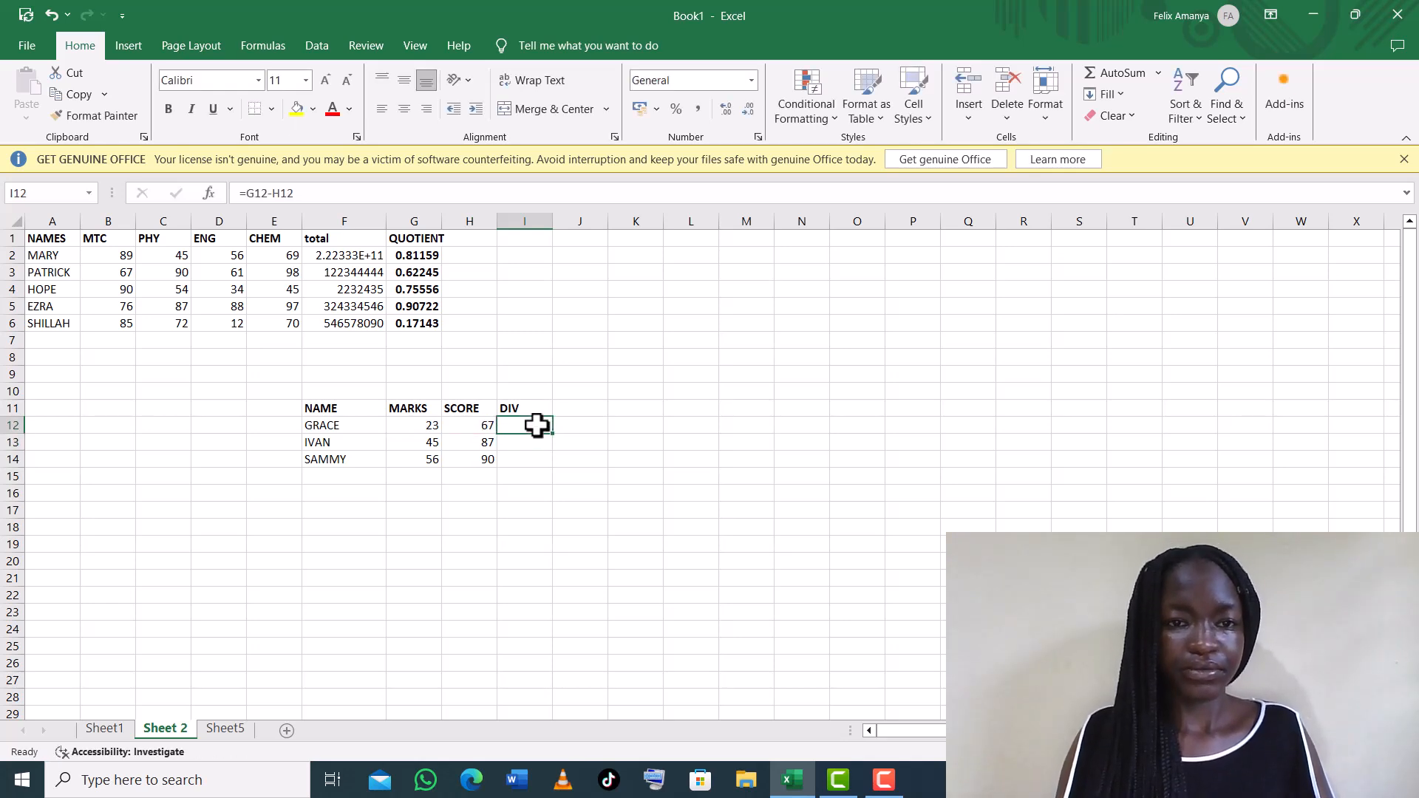
pyautogui.moveTo(553, 434); pyautogui.dragTo(552, 484)
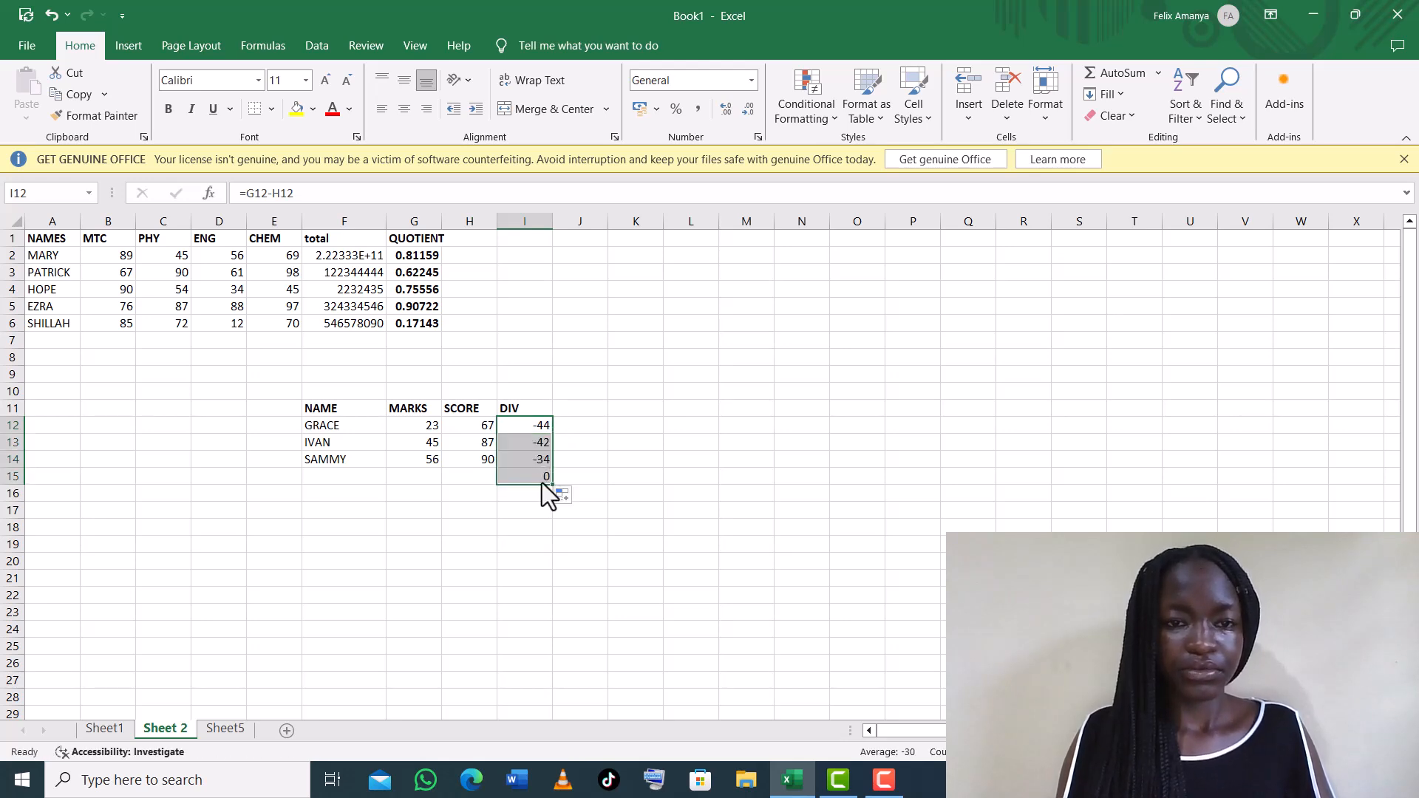
pyautogui.click(621, 404)
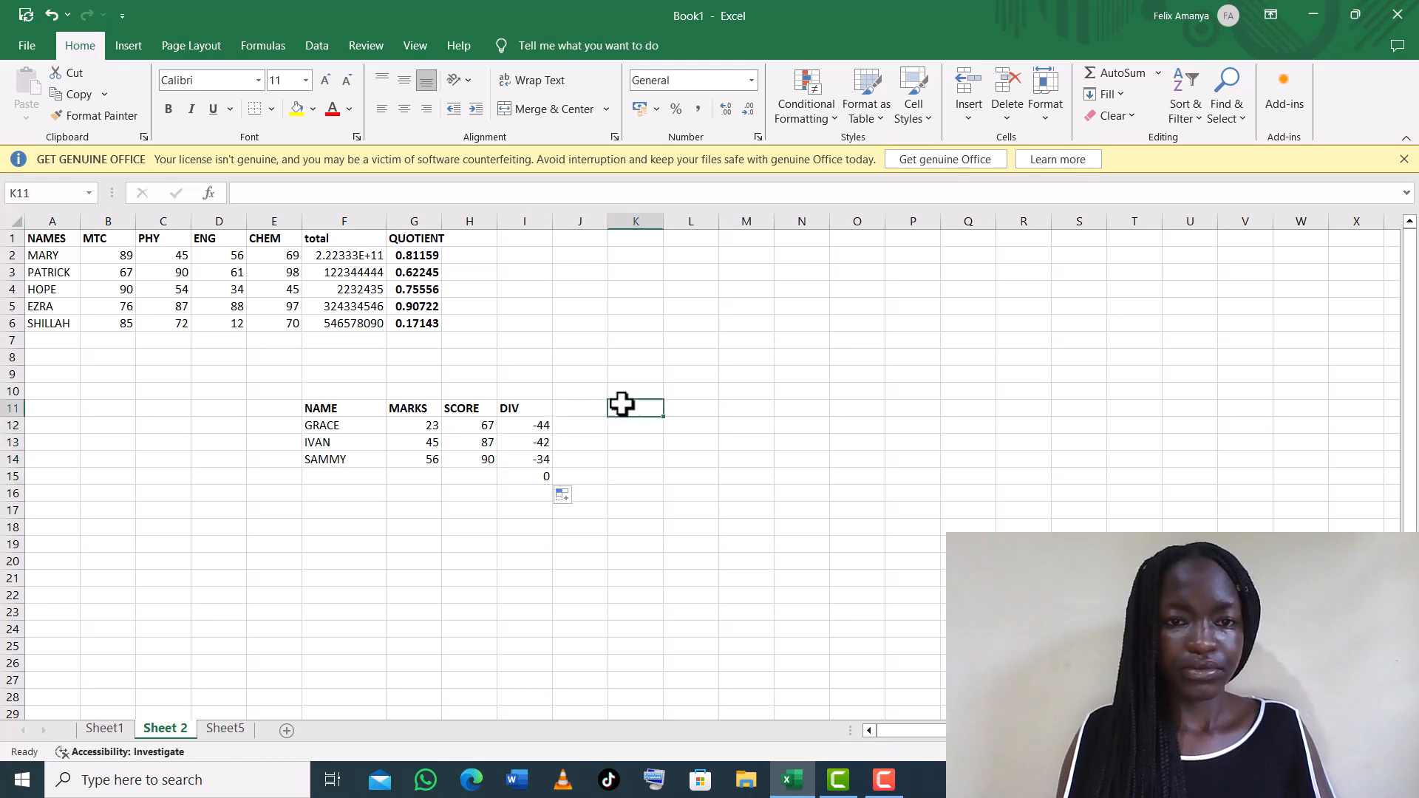
pyautogui.doubleClick(541, 475)
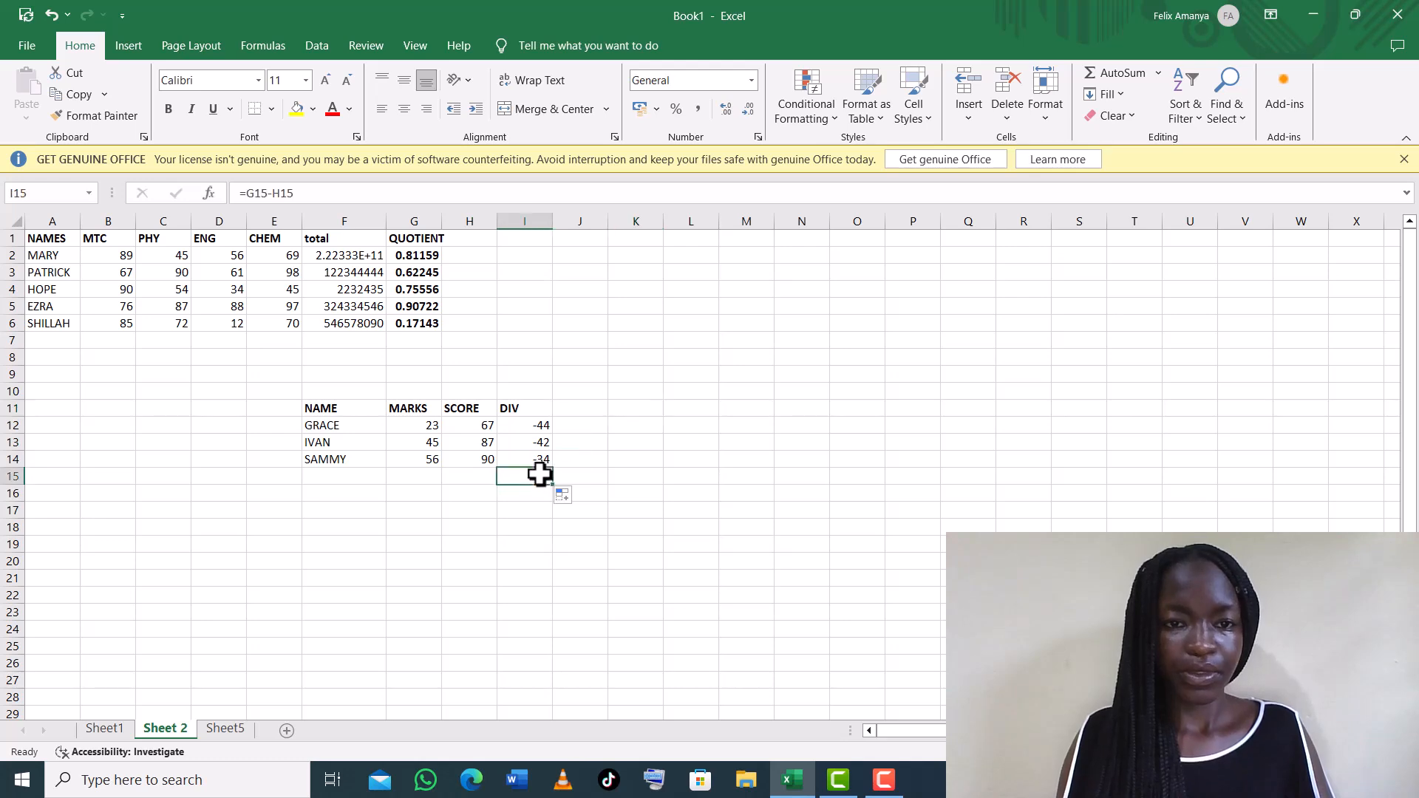
pyautogui.press('Escape')
pyautogui.click(575, 442)
pyautogui.click(575, 425)
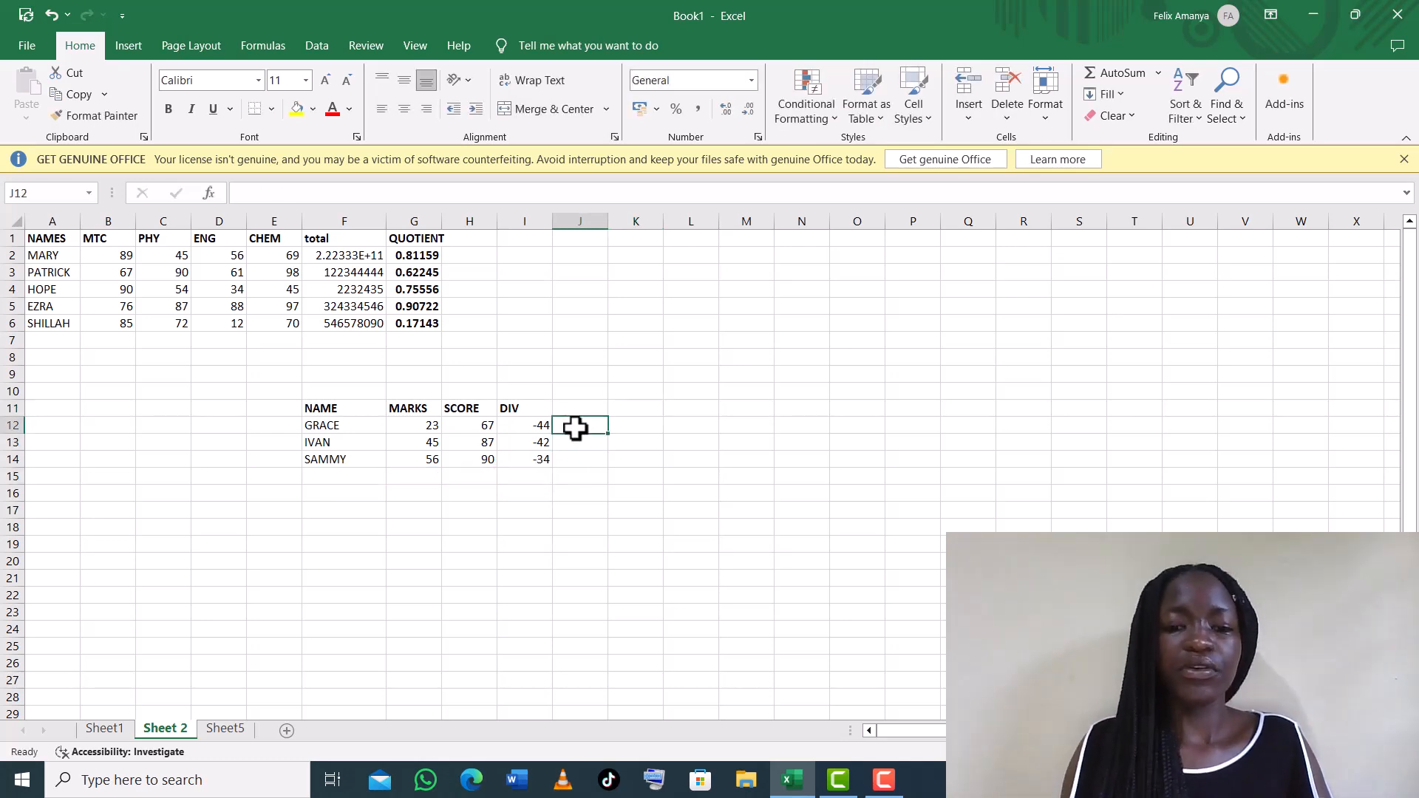
pyautogui.write('-')
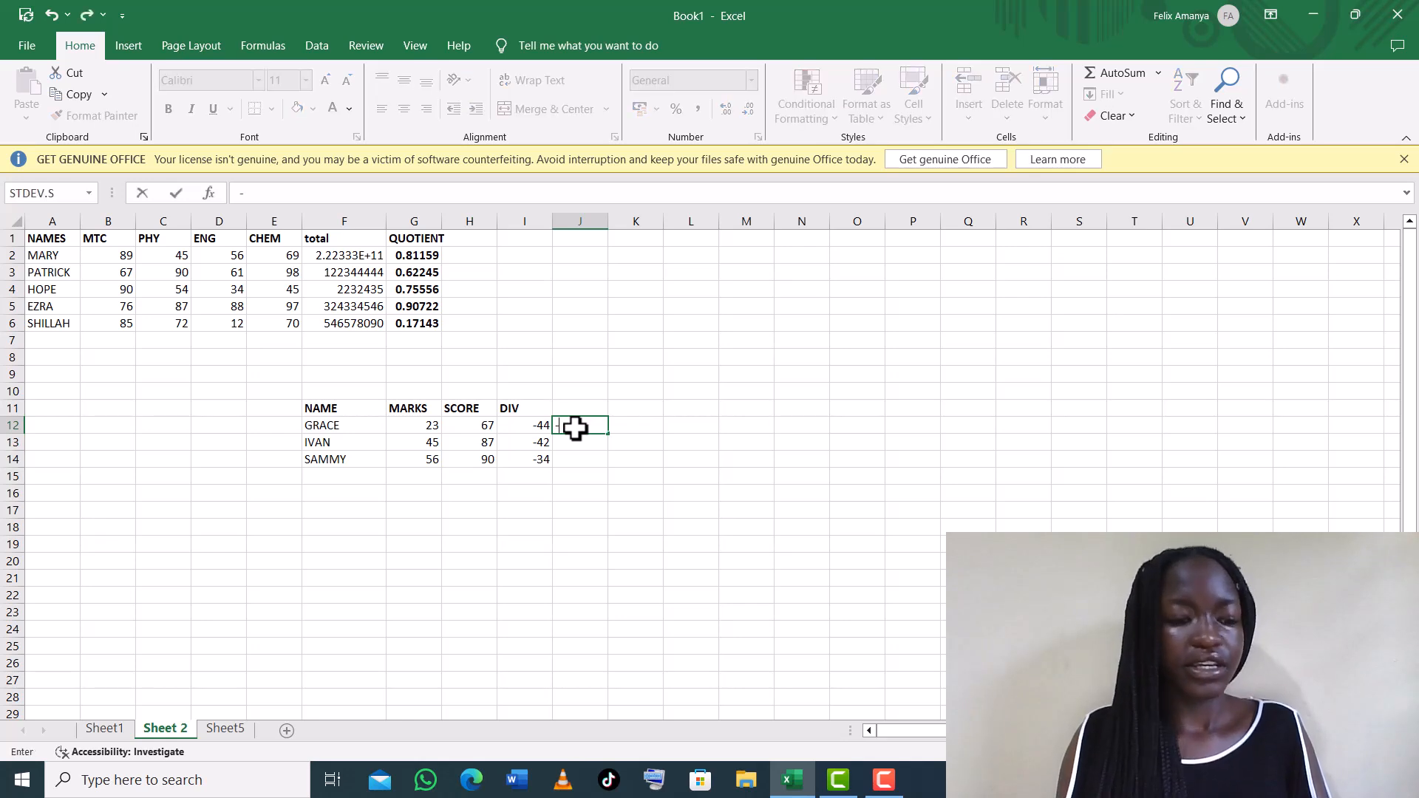
pyautogui.write('(')
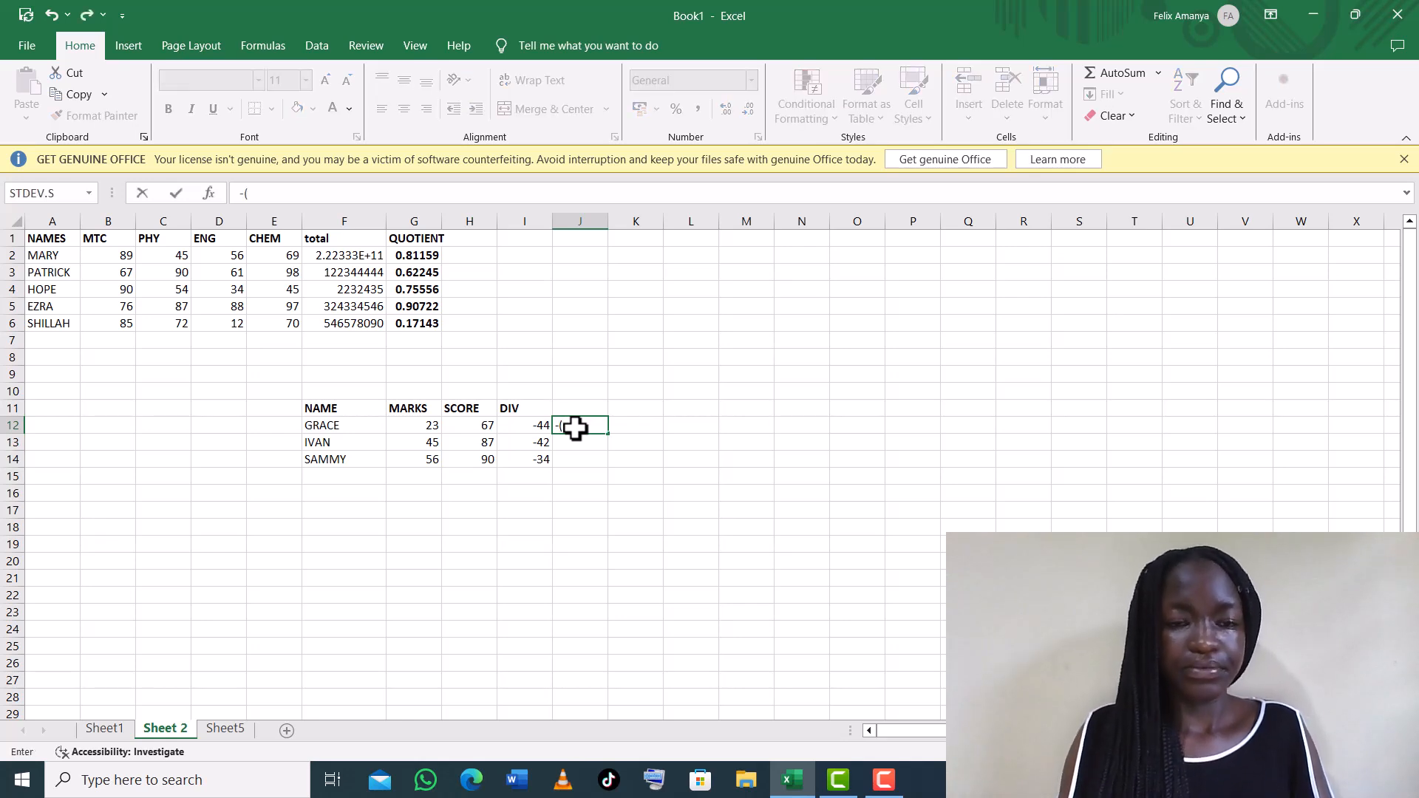
pyautogui.press('BackSpace')
pyautogui.write('(')
pyautogui.click(535, 426)
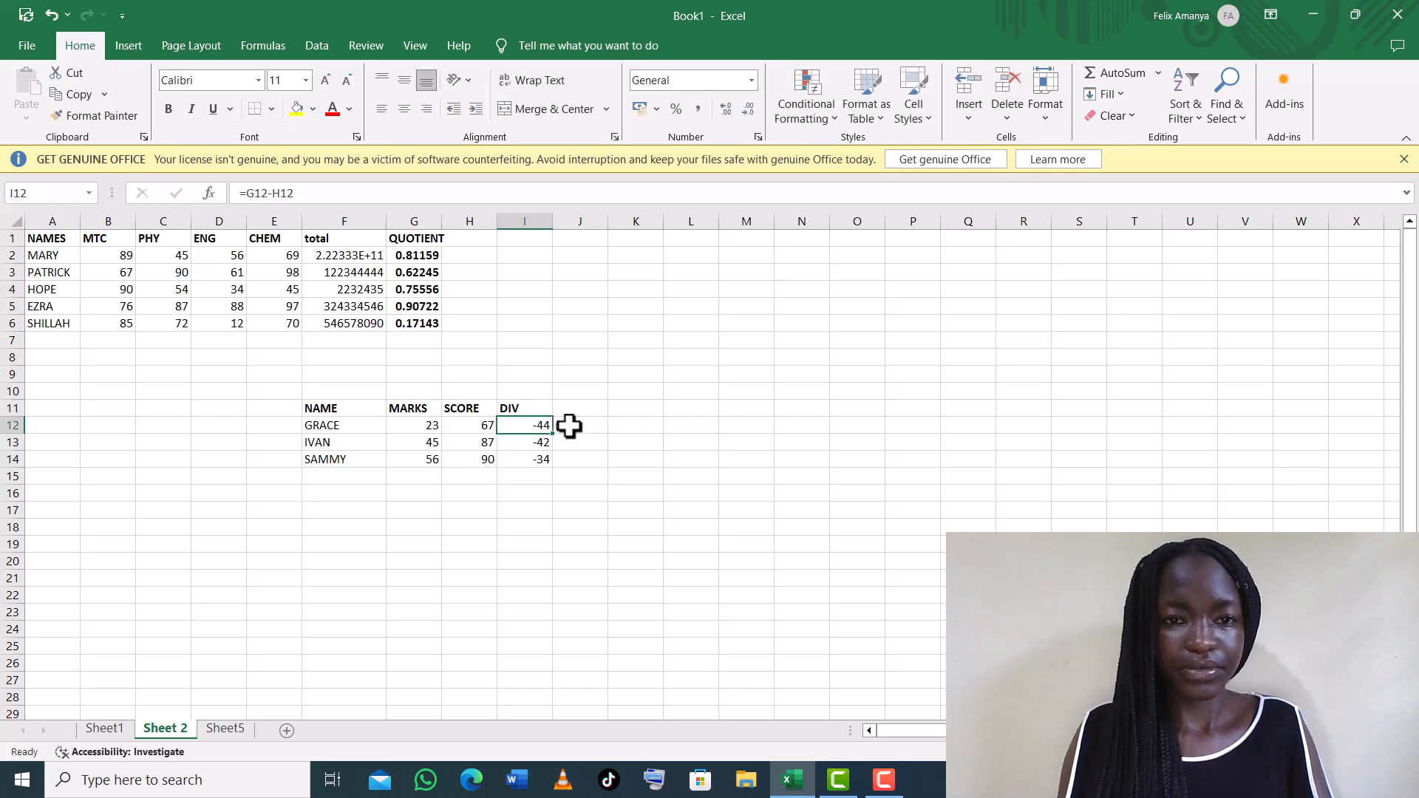
pyautogui.click(570, 427)
pyautogui.press('BackSpace')
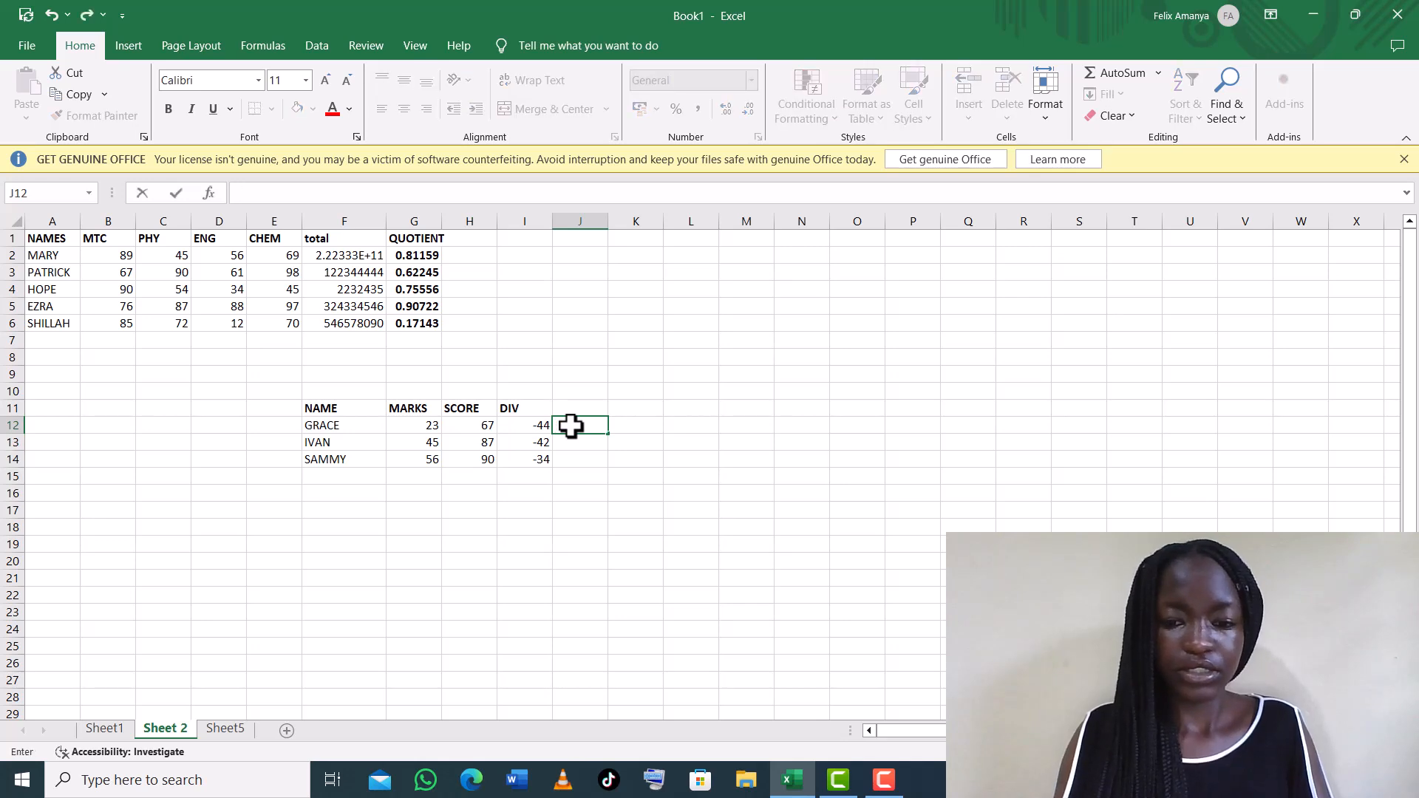
pyautogui.write('=')
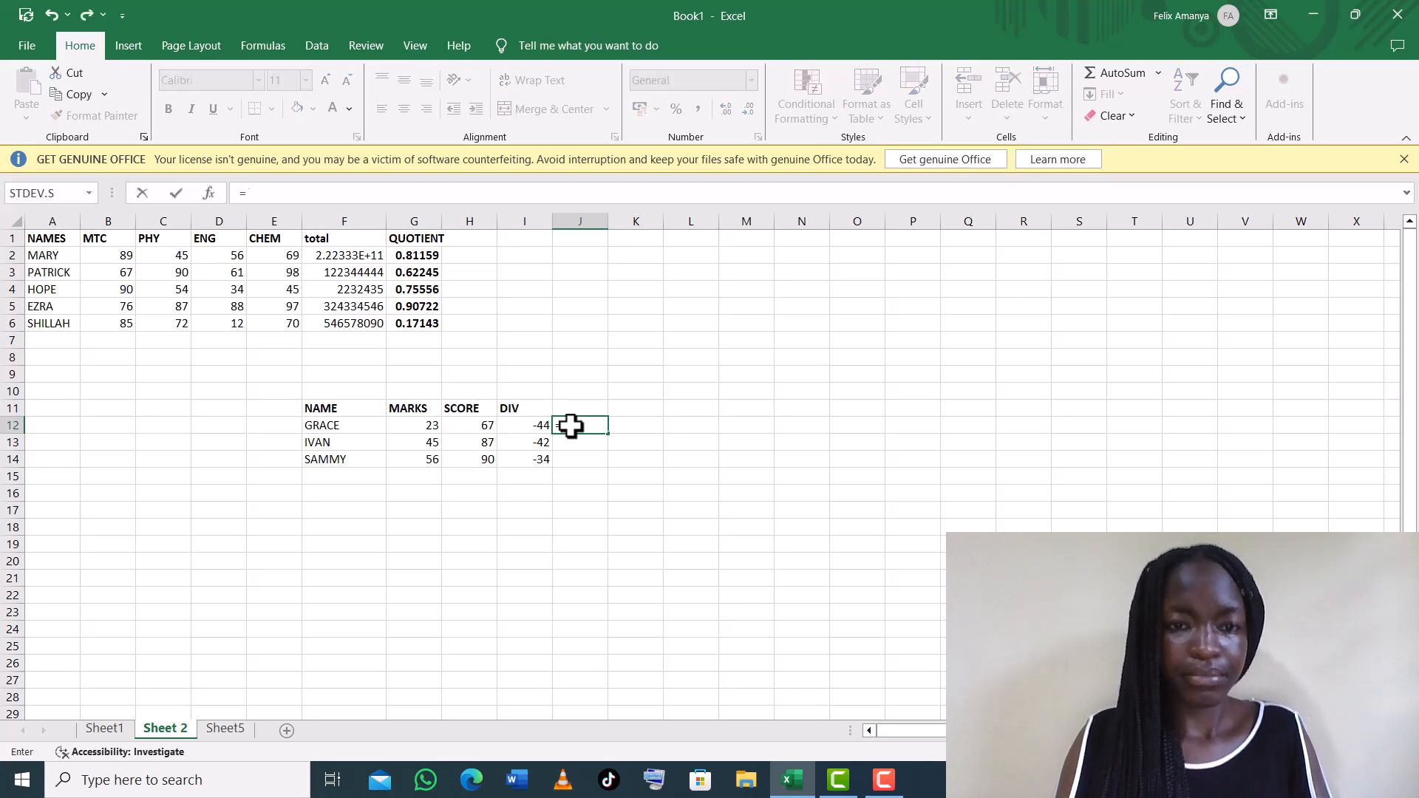
pyautogui.write('(')
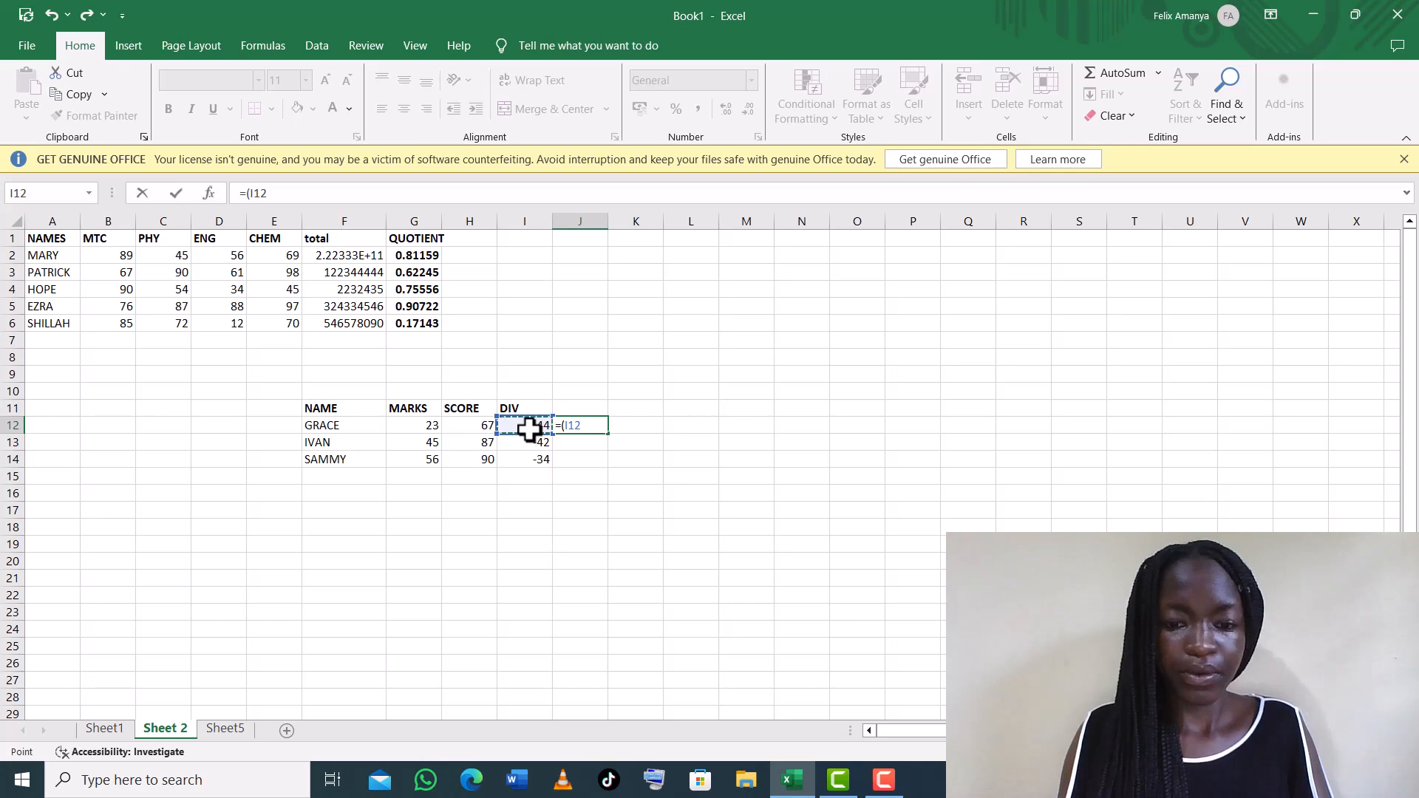
pyautogui.write(')')
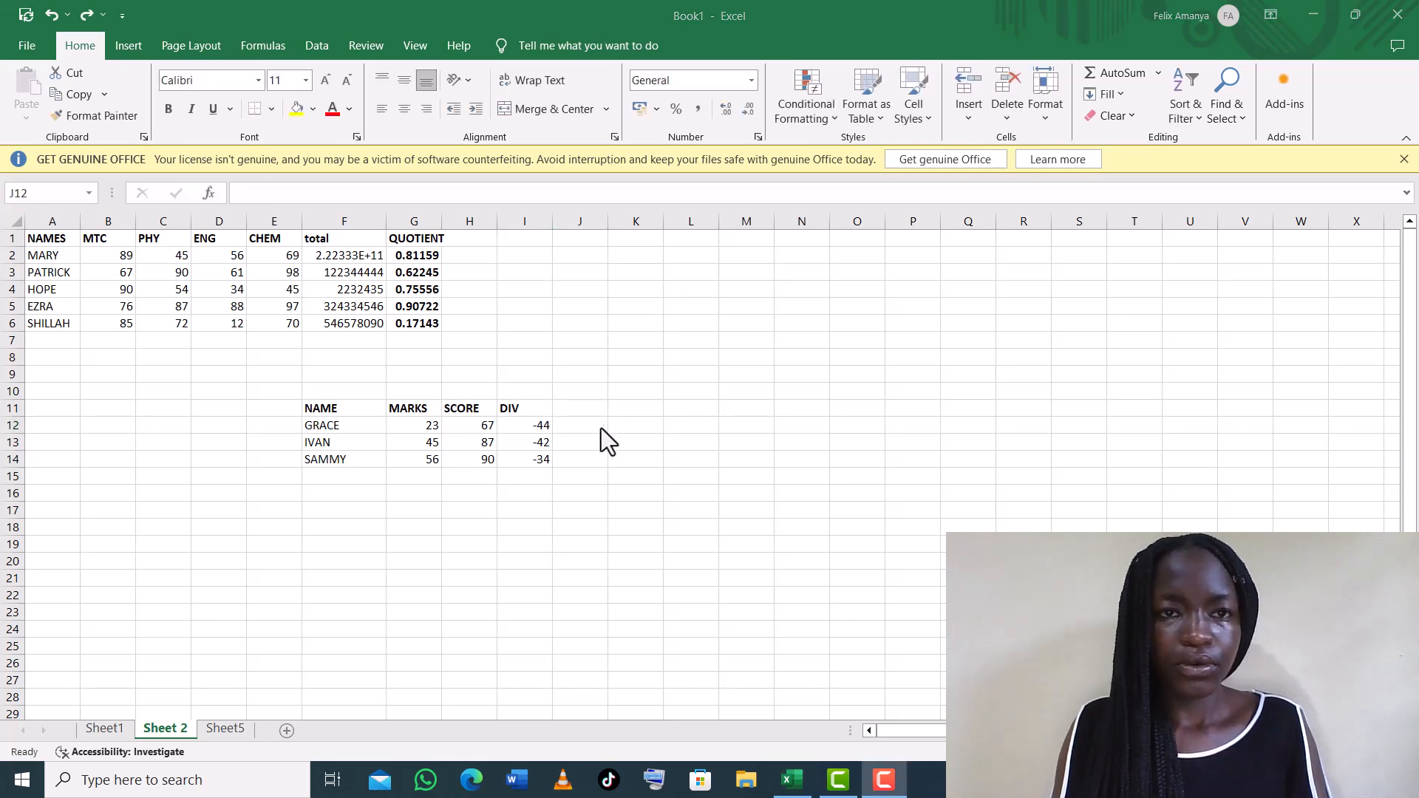
# - Enter the formula =(I12)^(1/2) in J12 to take the square root of the DIV value in I12
pyautogui.click(572, 424)
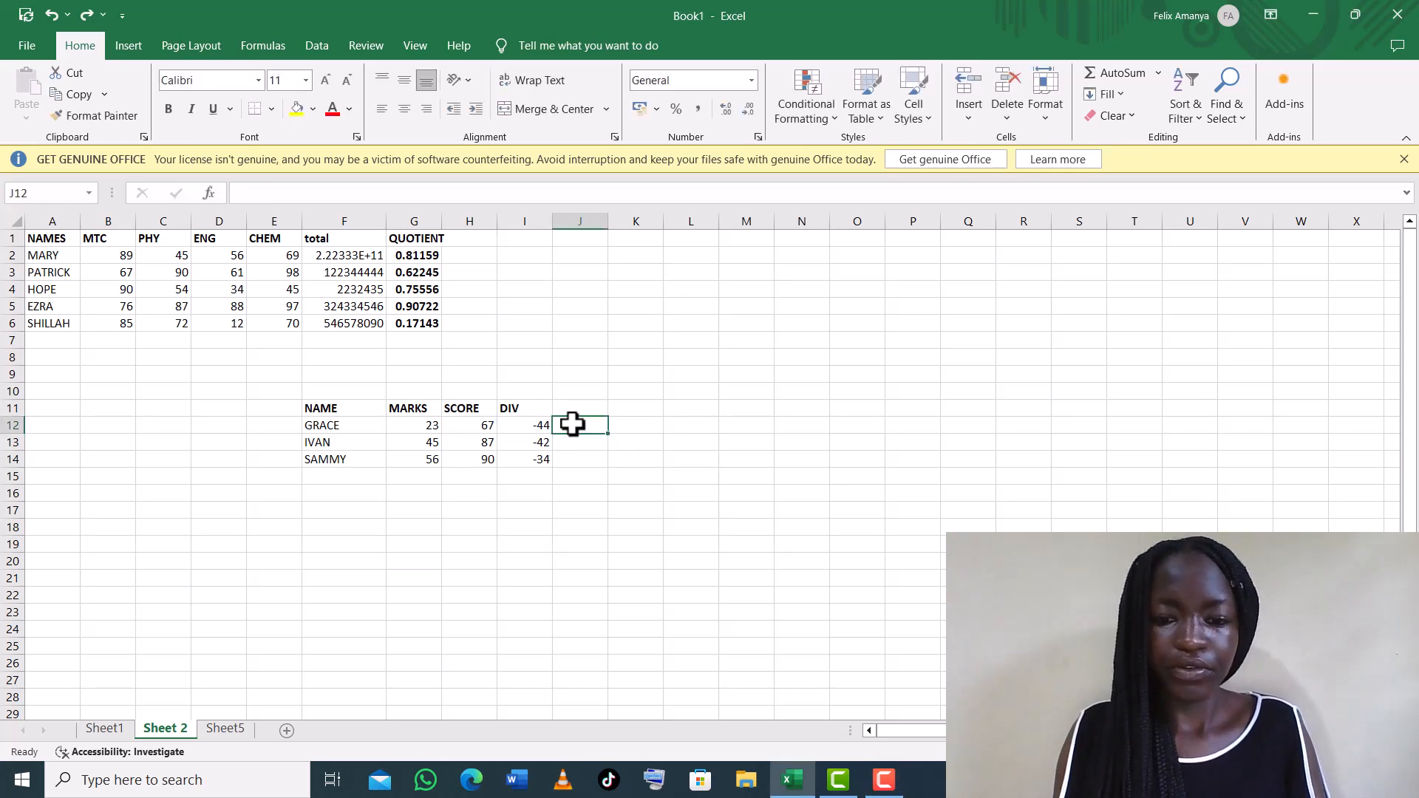
pyautogui.write('-')
pyautogui.press('BackSpace')
pyautogui.write('=')
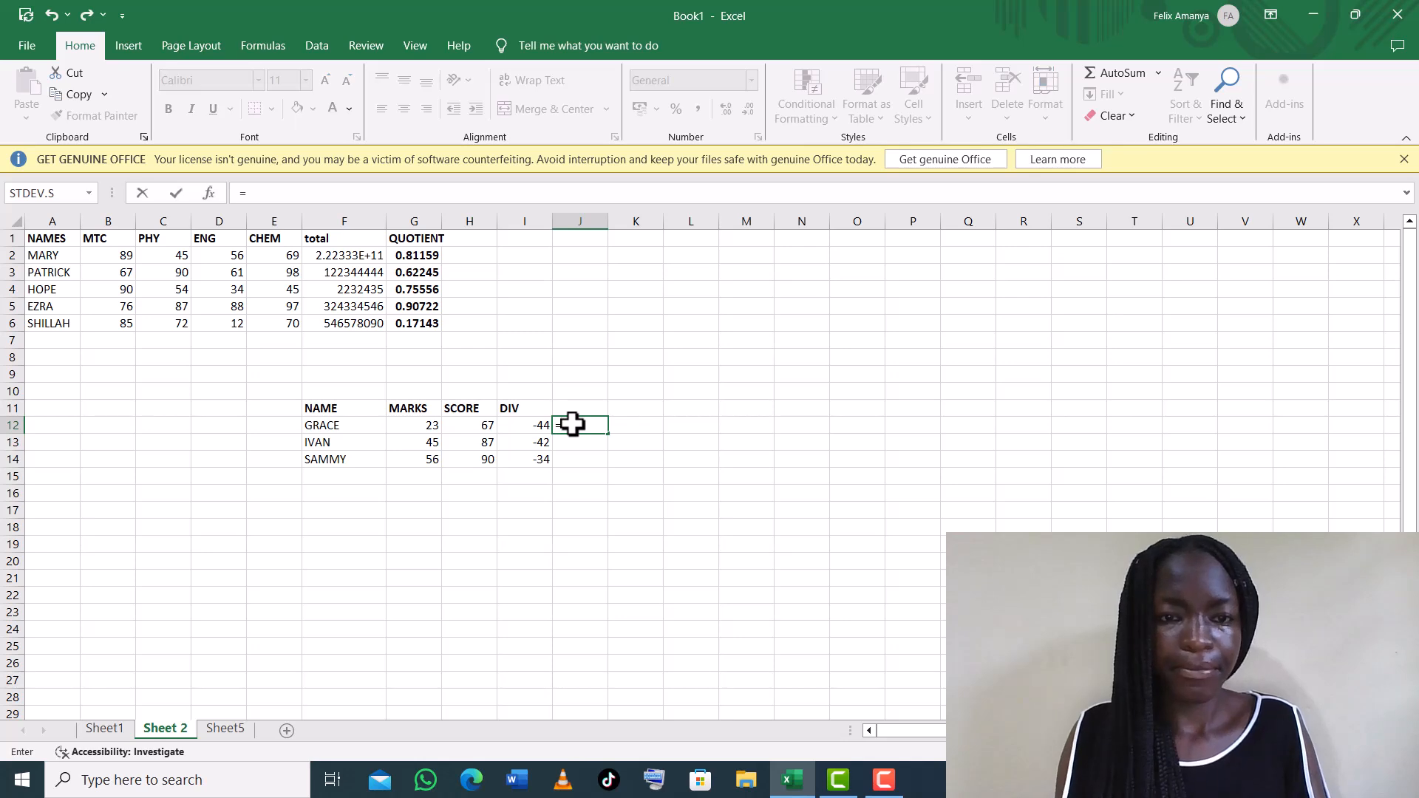
pyautogui.write('(')
pyautogui.click(532, 426)
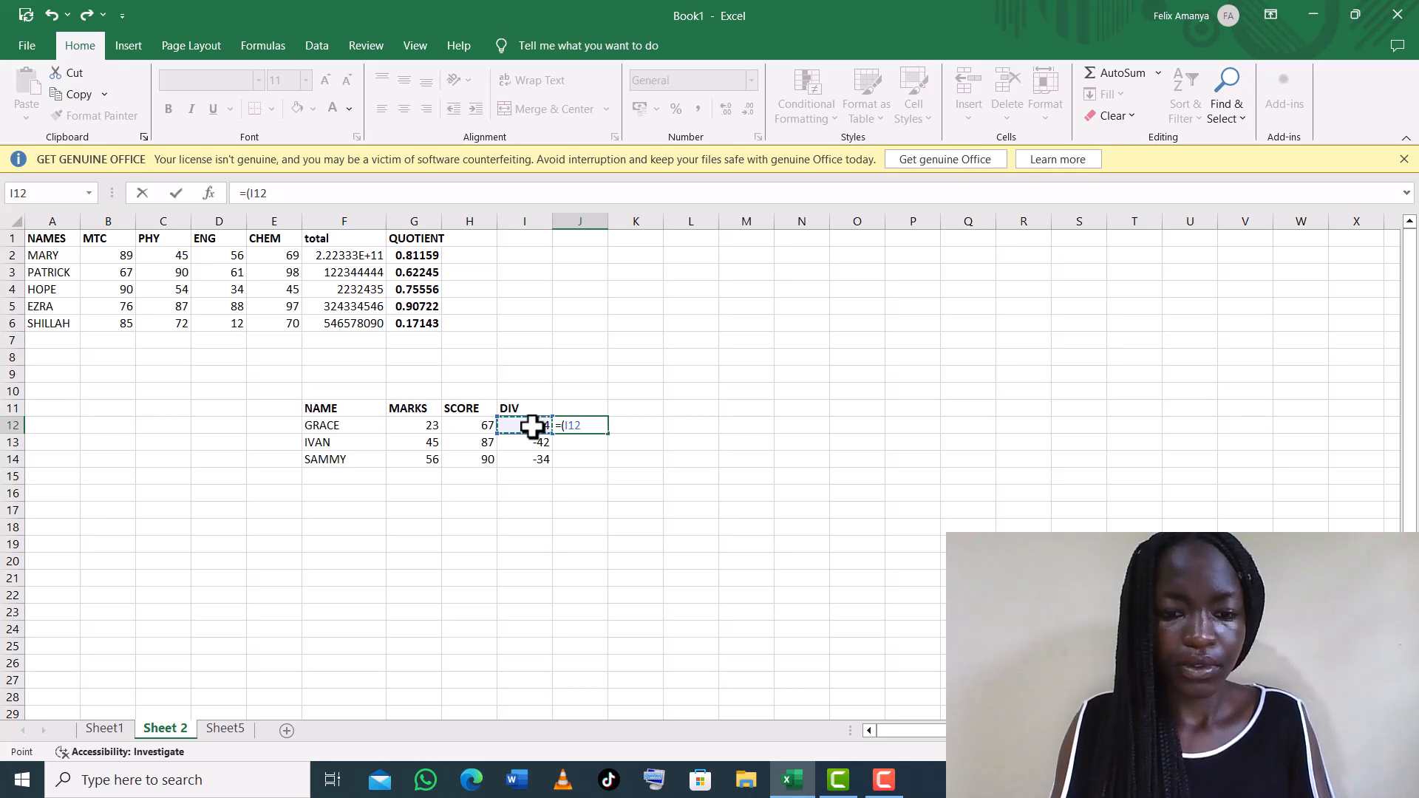
pyautogui.write('(1/')
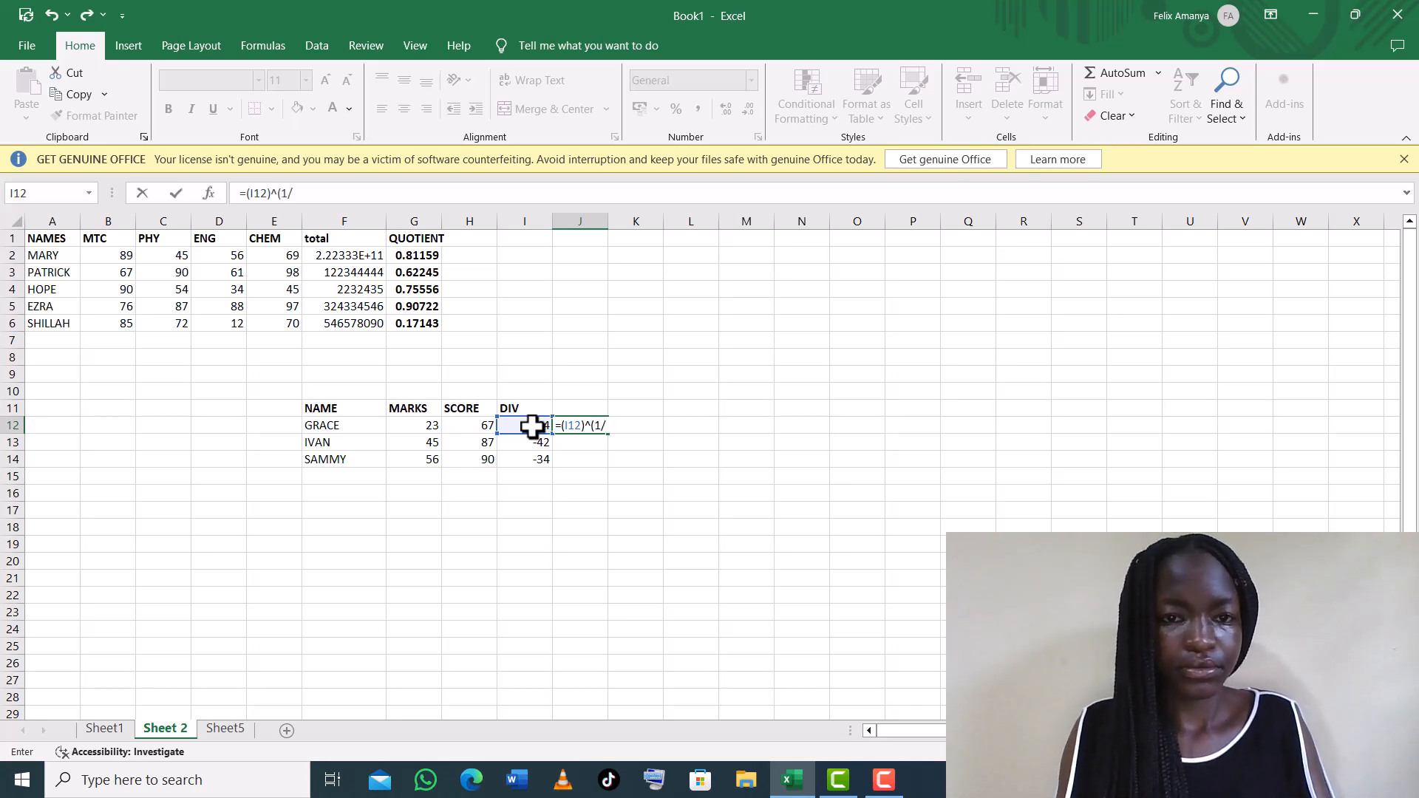
pyautogui.write('(I12')
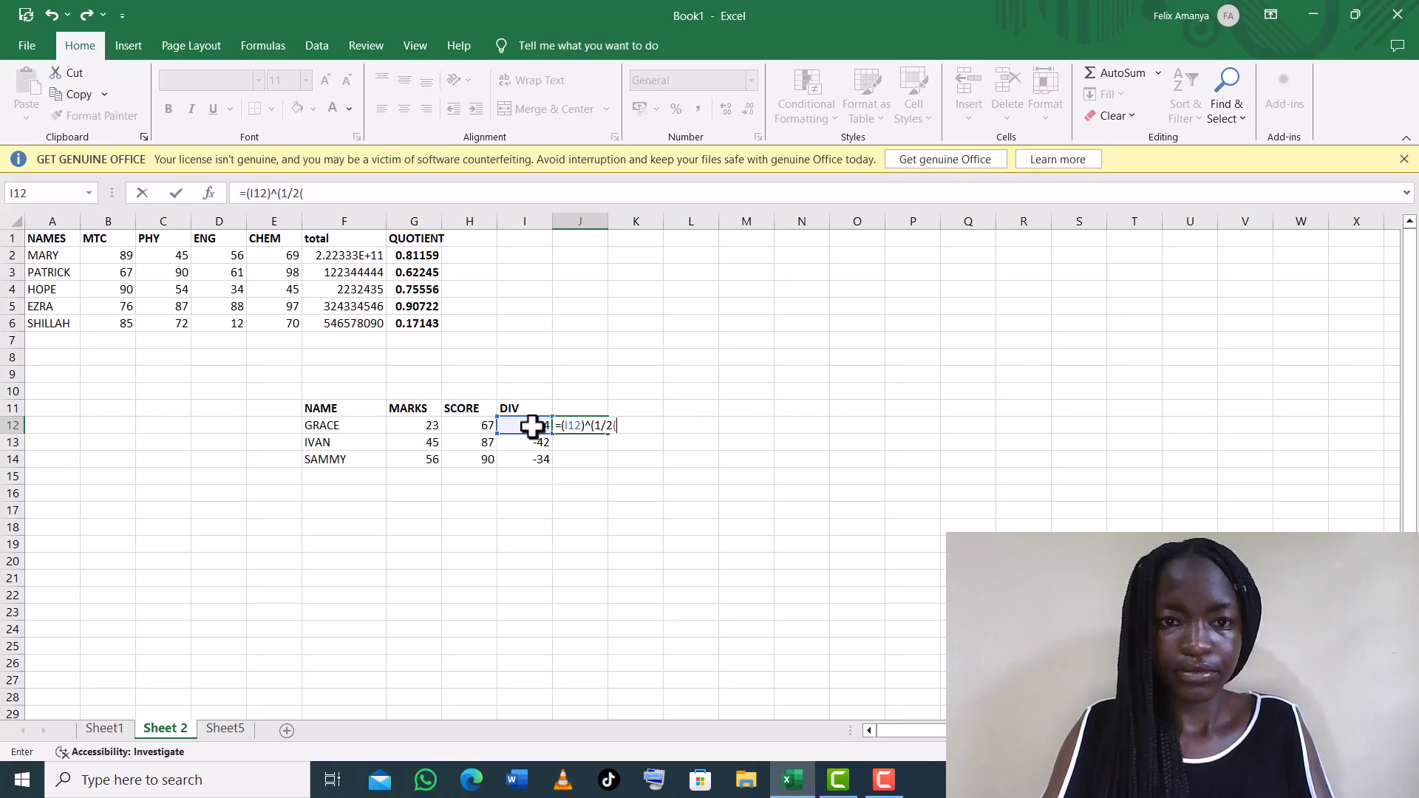
pyautogui.write(')')
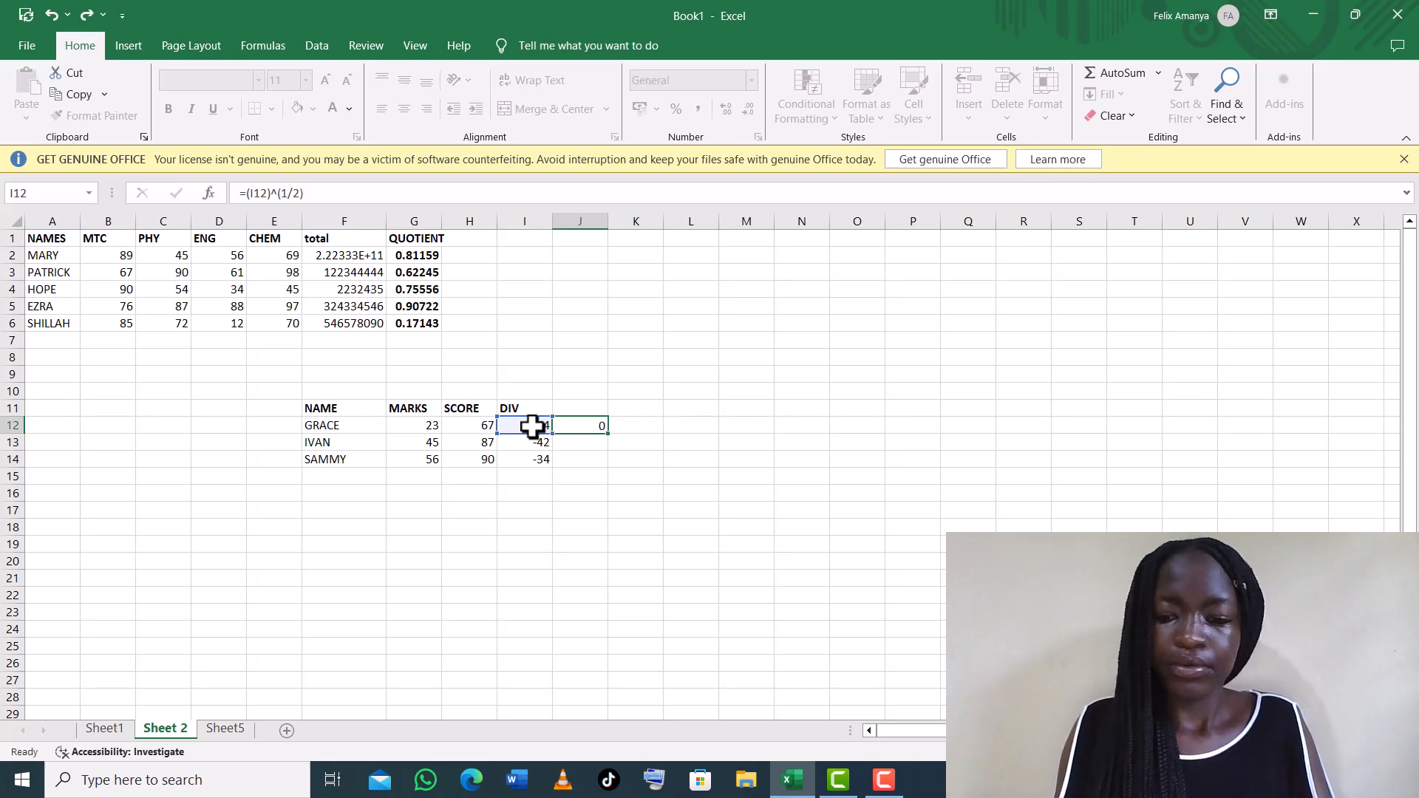
pyautogui.press('Return')
# - Fill the square-root formula from J12 down to J14 and reselect J12
pyautogui.click(590, 423)
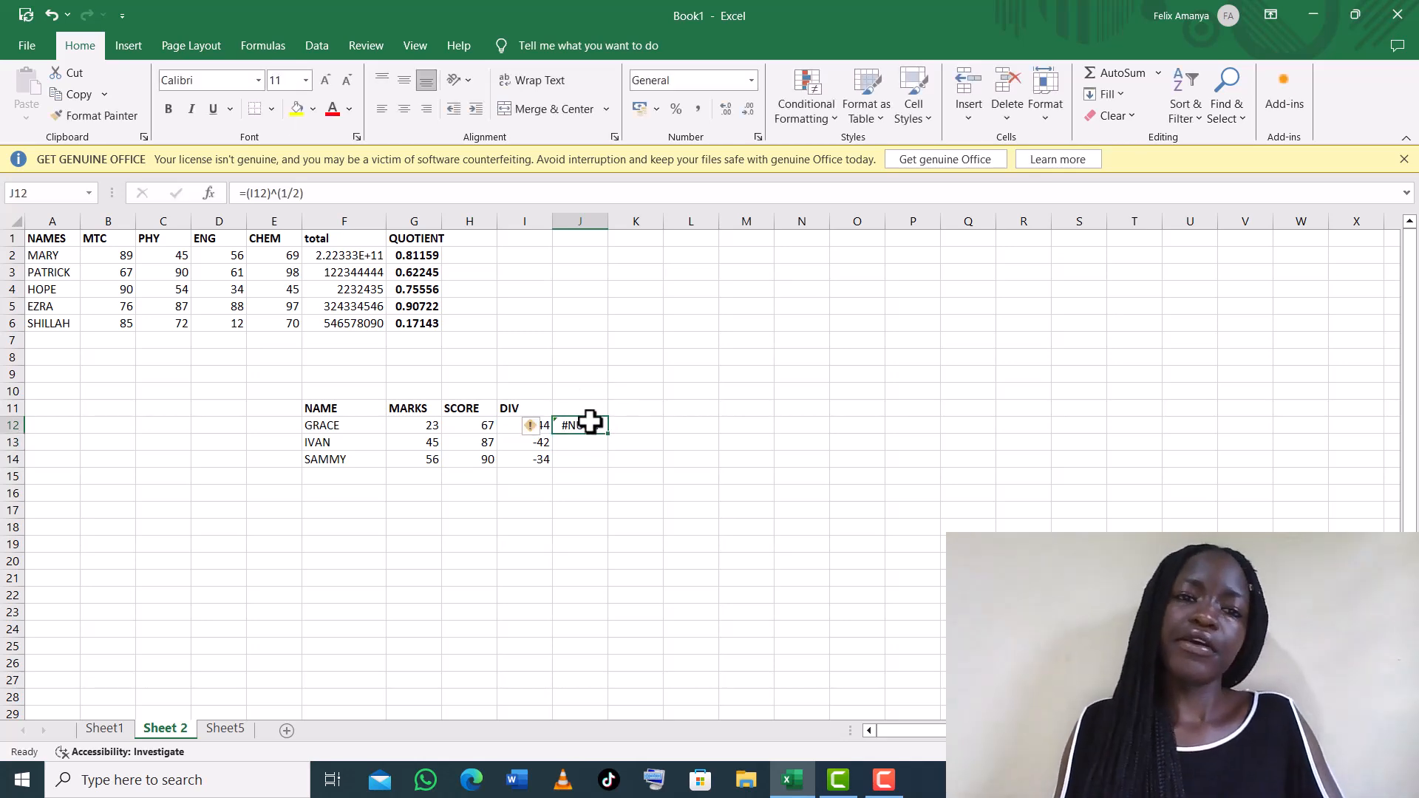
pyautogui.moveTo(607, 434); pyautogui.dragTo(607, 468)
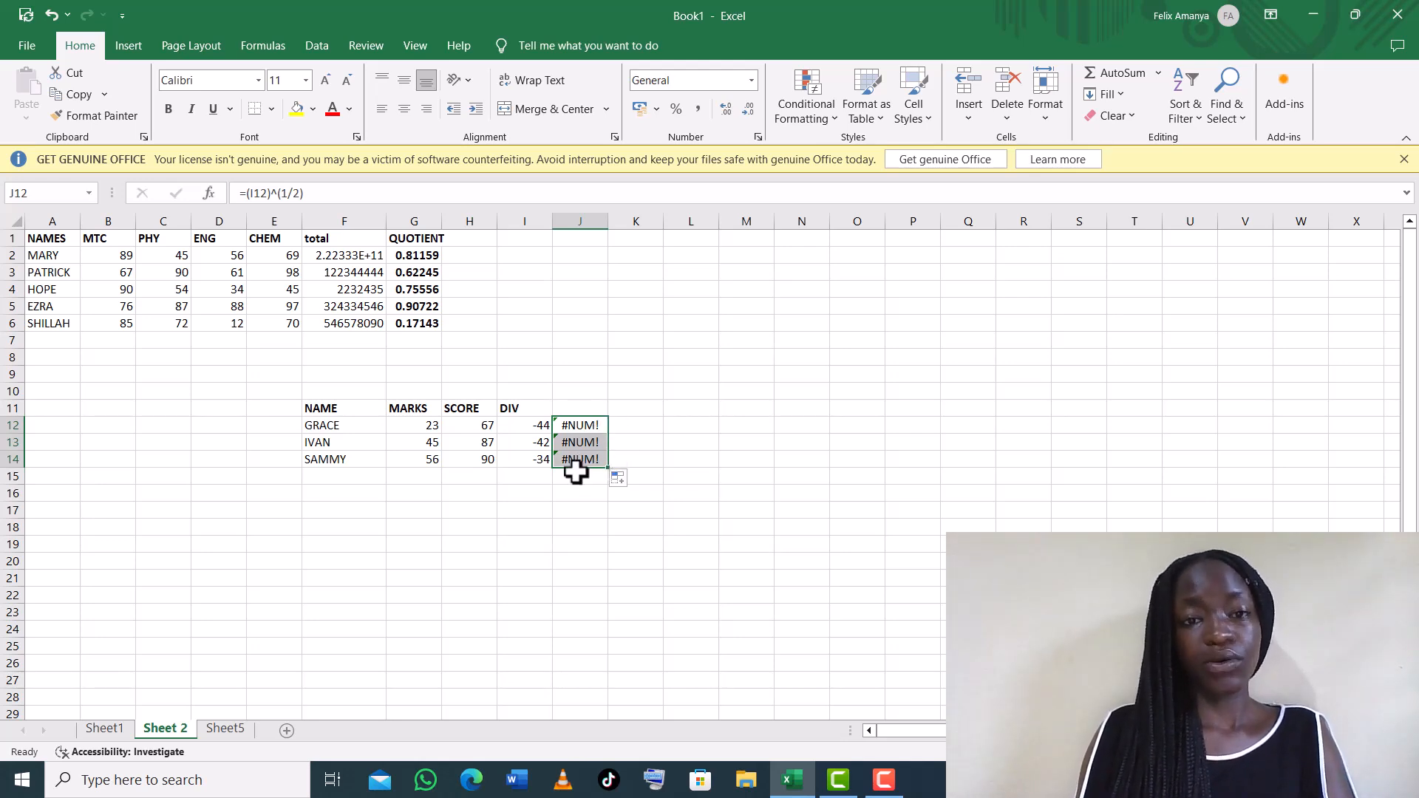
pyautogui.click(588, 423)
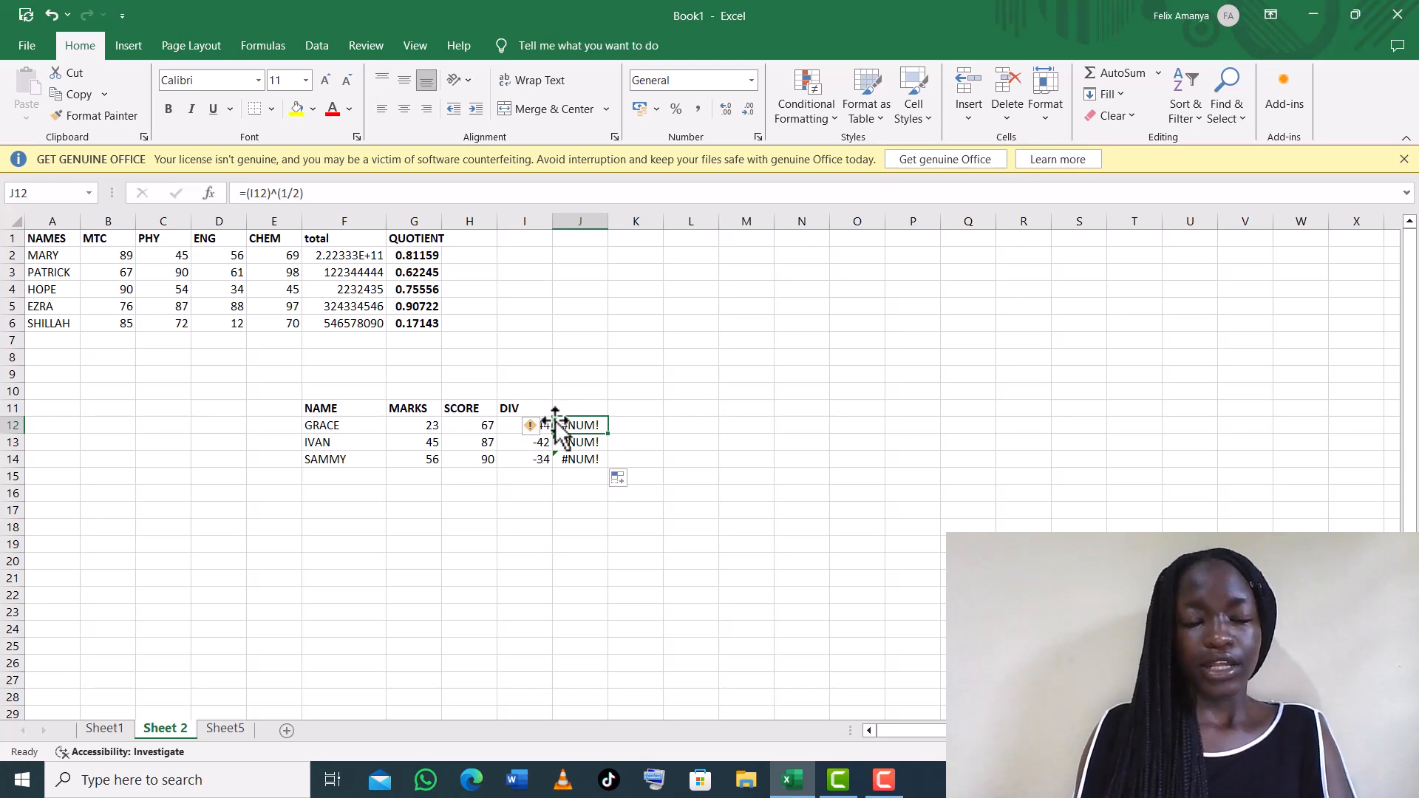
# - Replace the total in F2 with the misnamed function formula =ADD(C2)
pyautogui.click(484, 254)
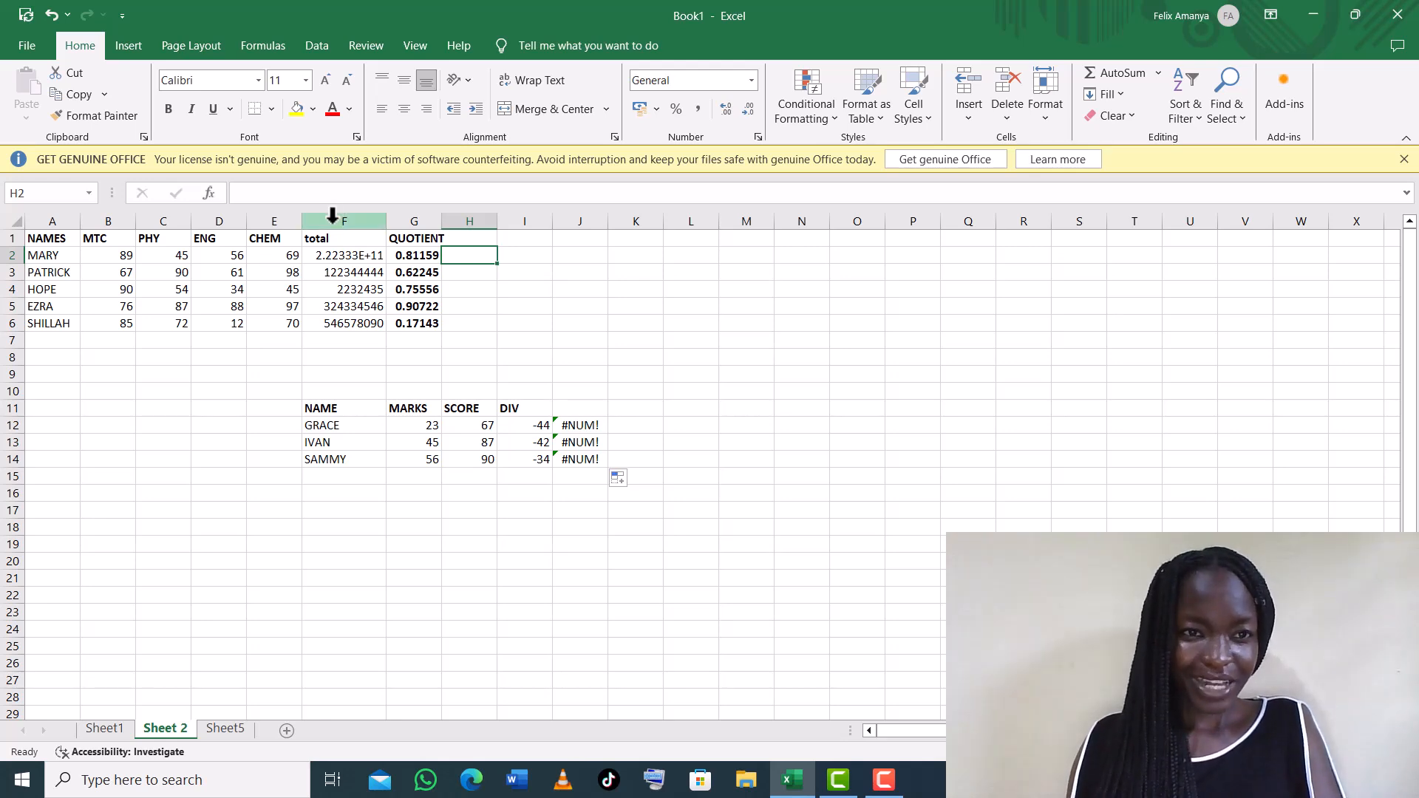
pyautogui.click(332, 258)
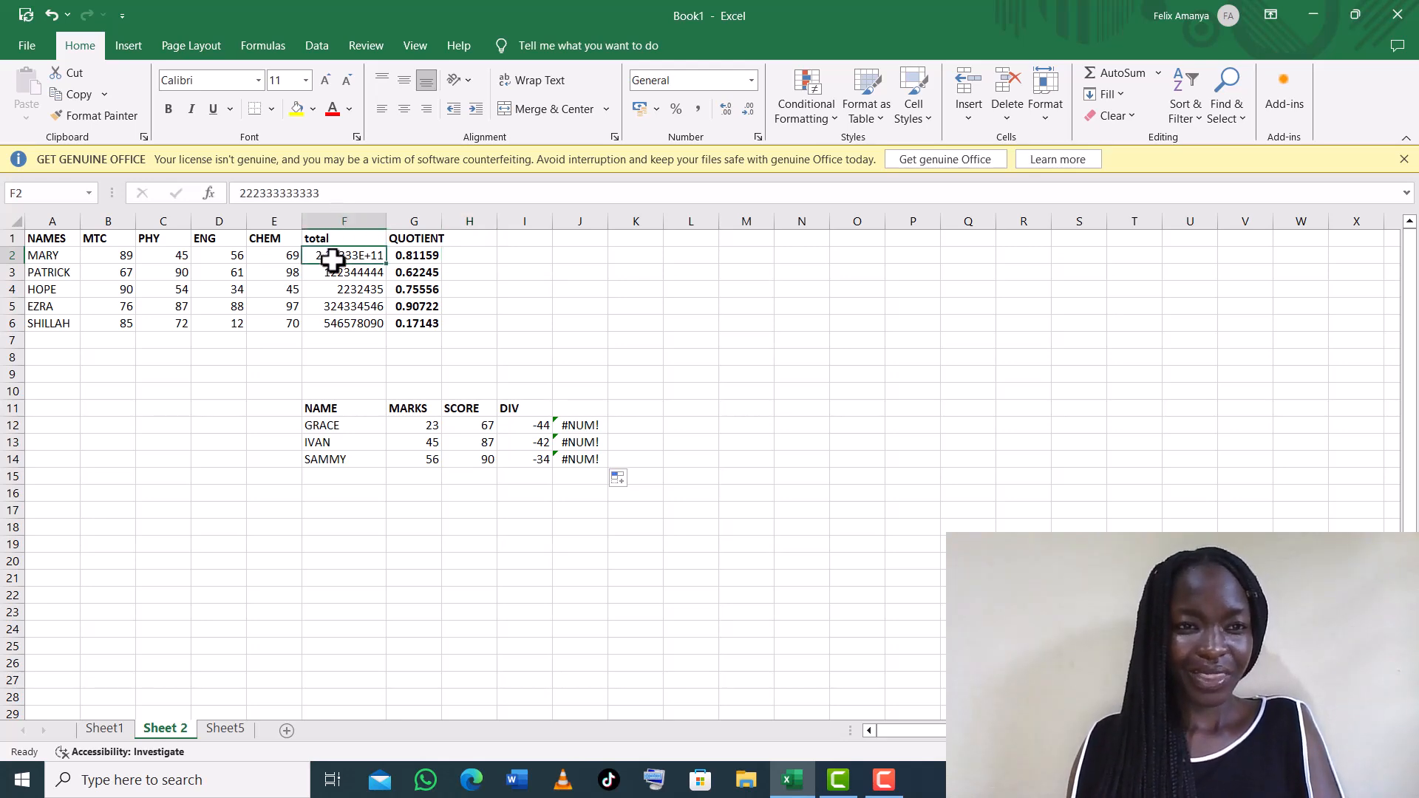
pyautogui.press('BackSpace')
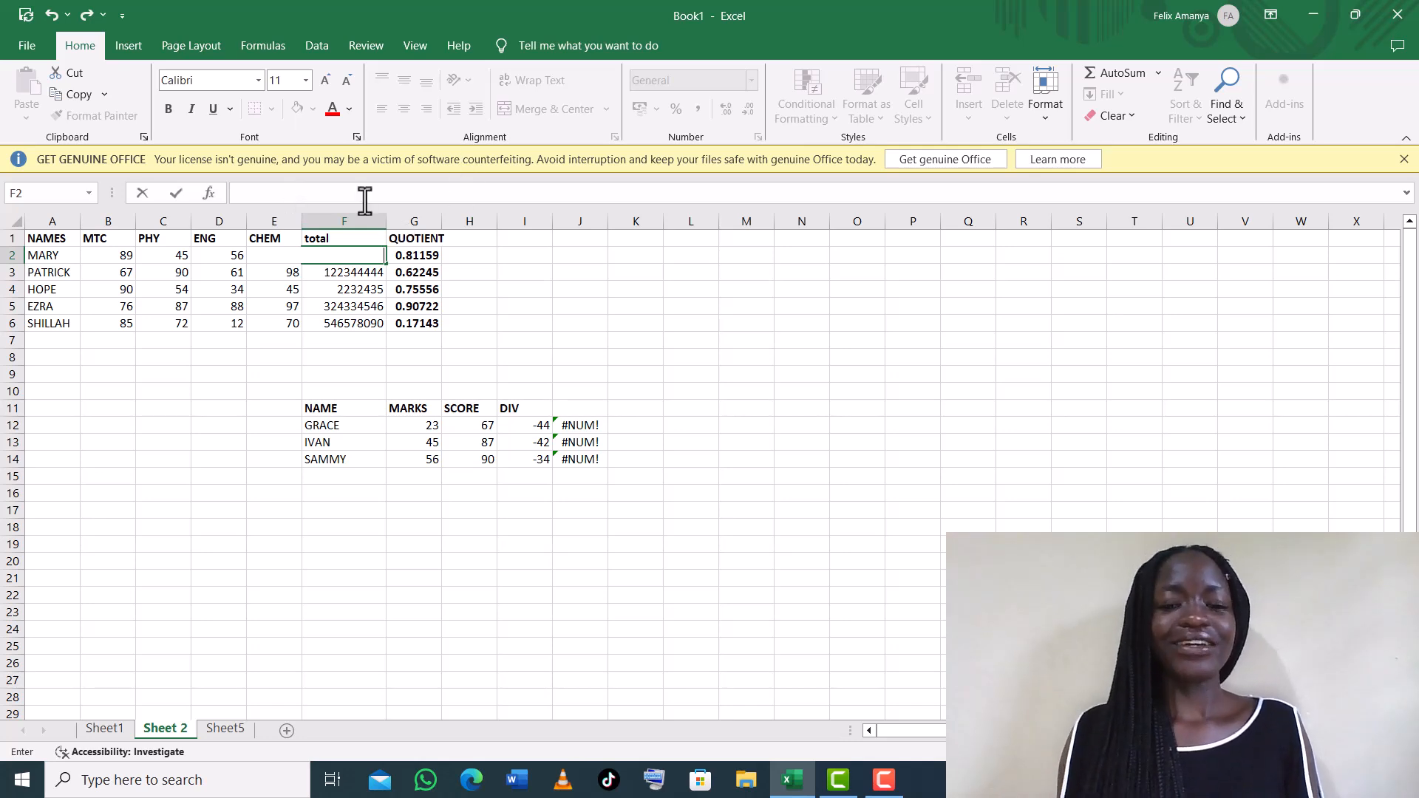
pyautogui.write('=')
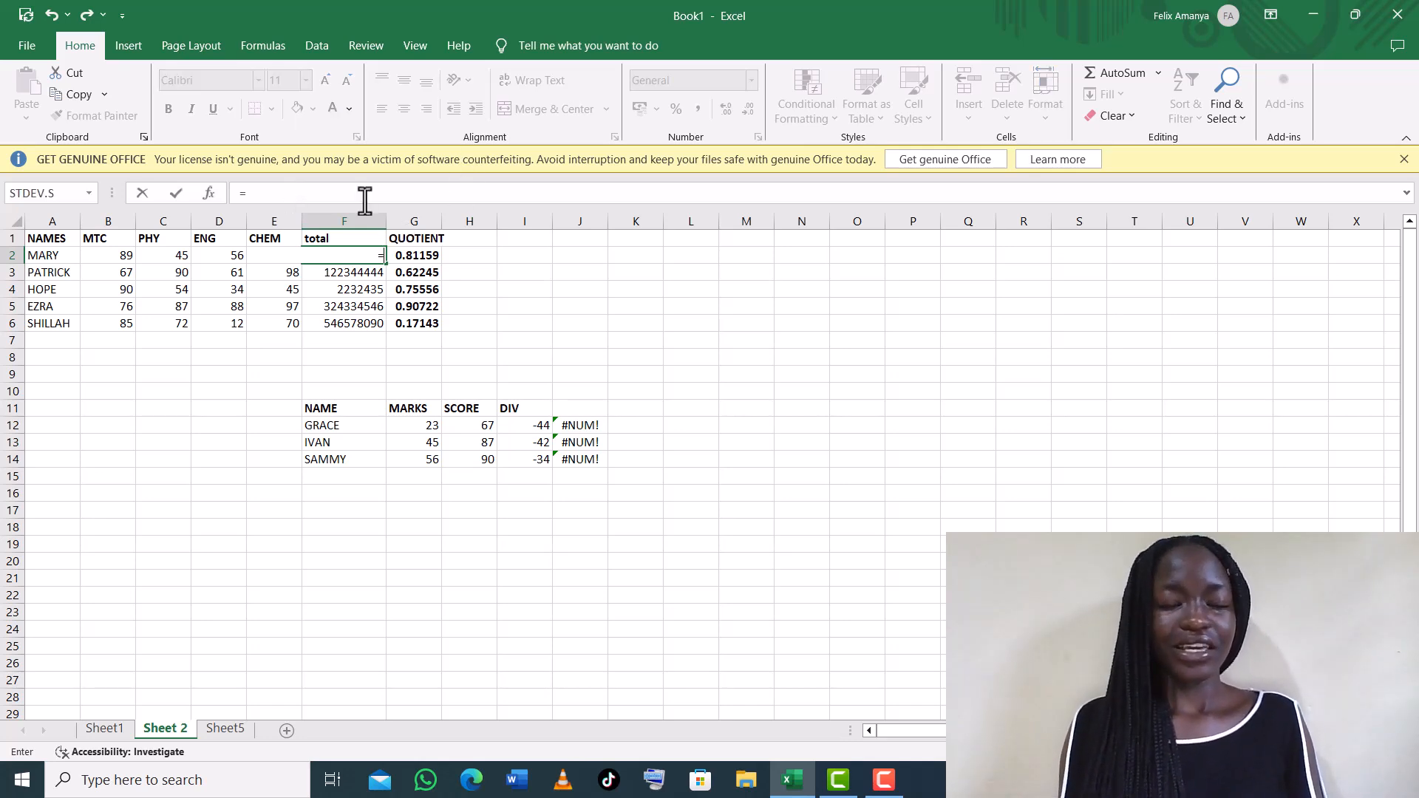
pyautogui.write('ADD')
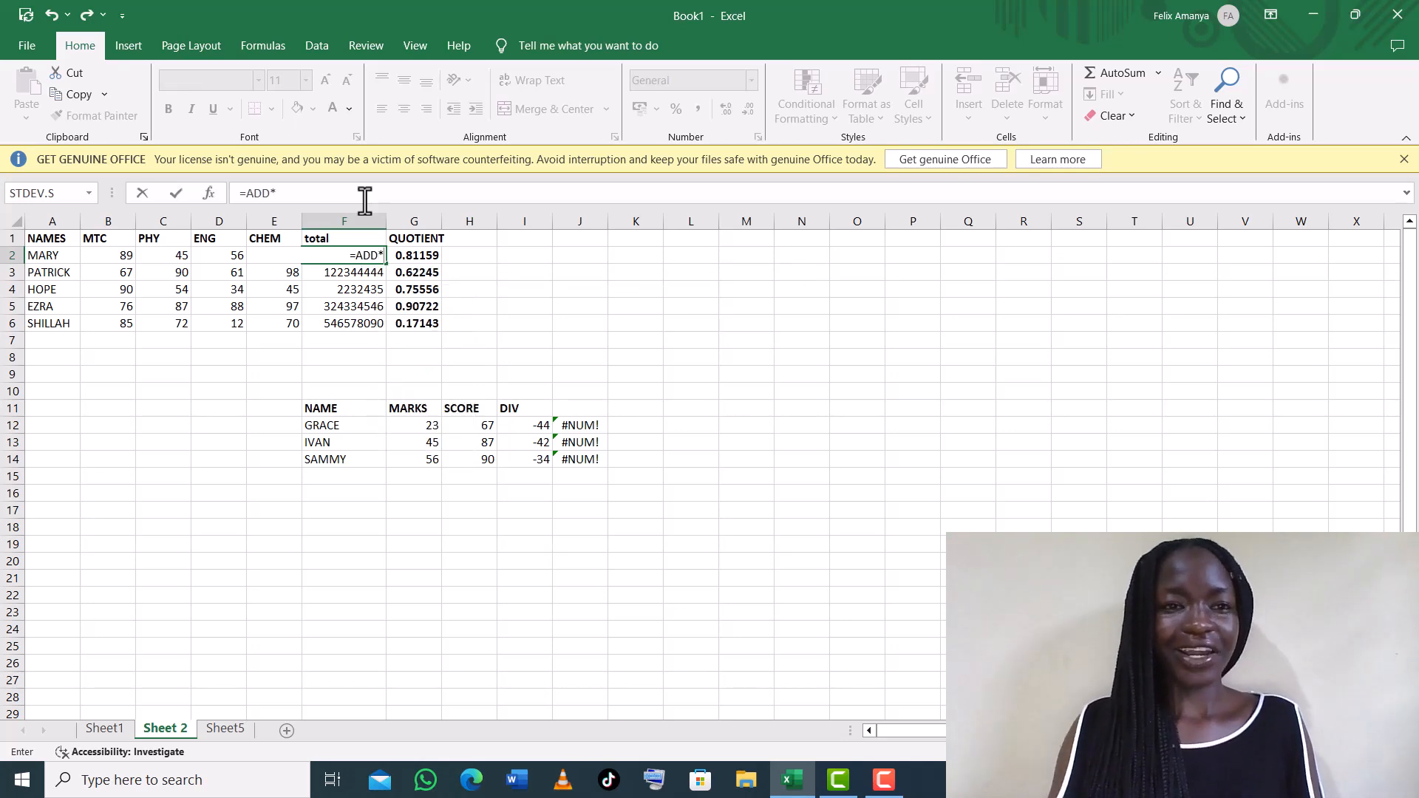
pyautogui.write('(')
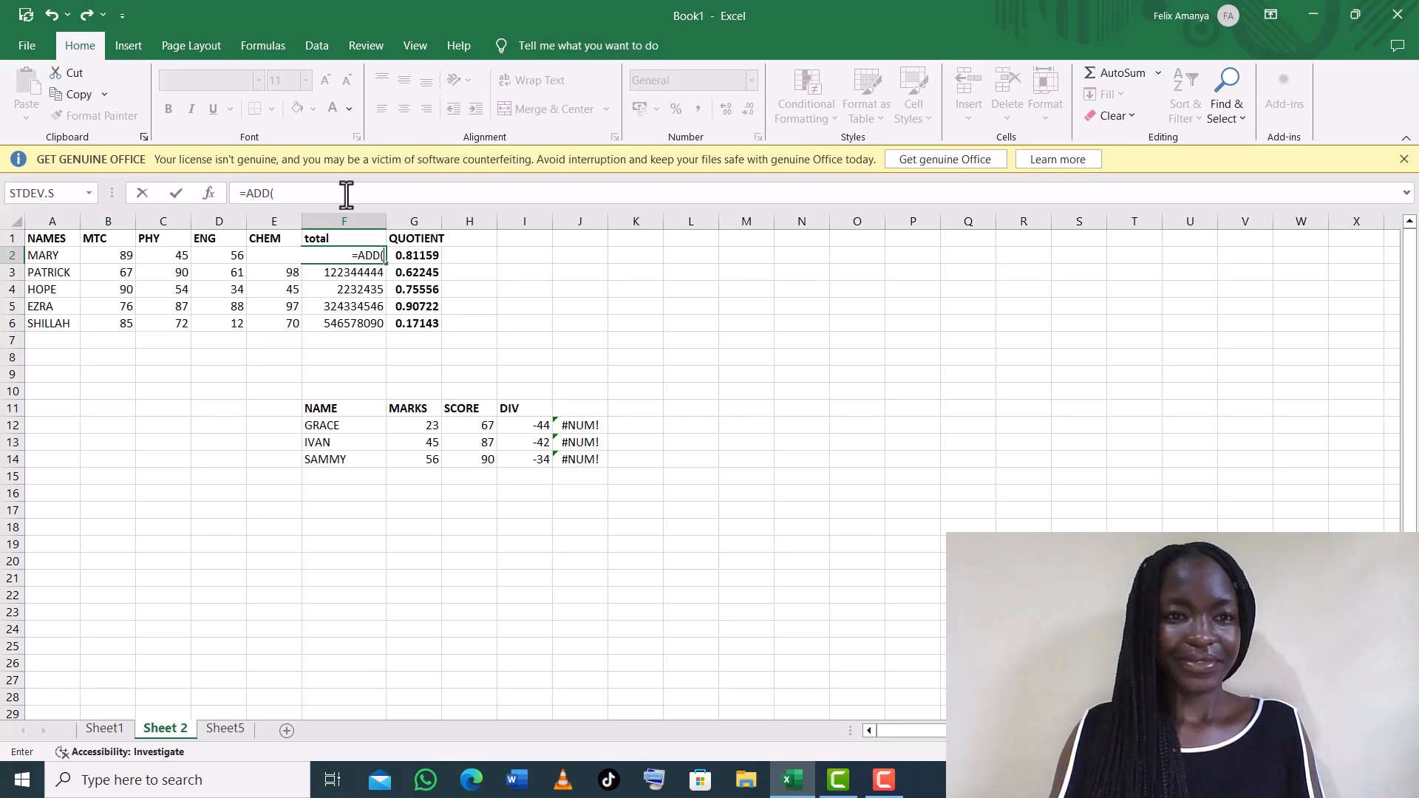
pyautogui.click(215, 259)
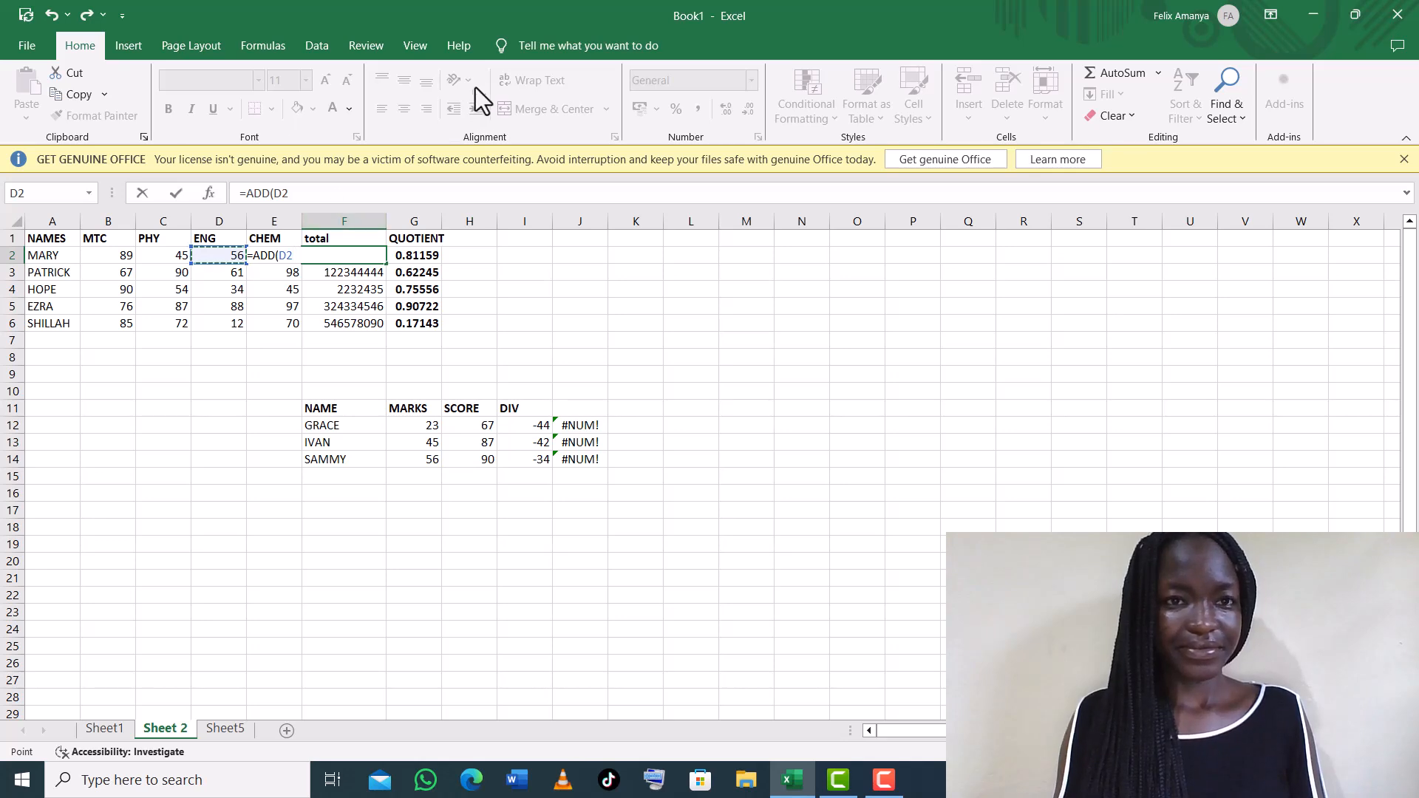
pyautogui.press('BackSpace')
pyautogui.press('BackSpace')
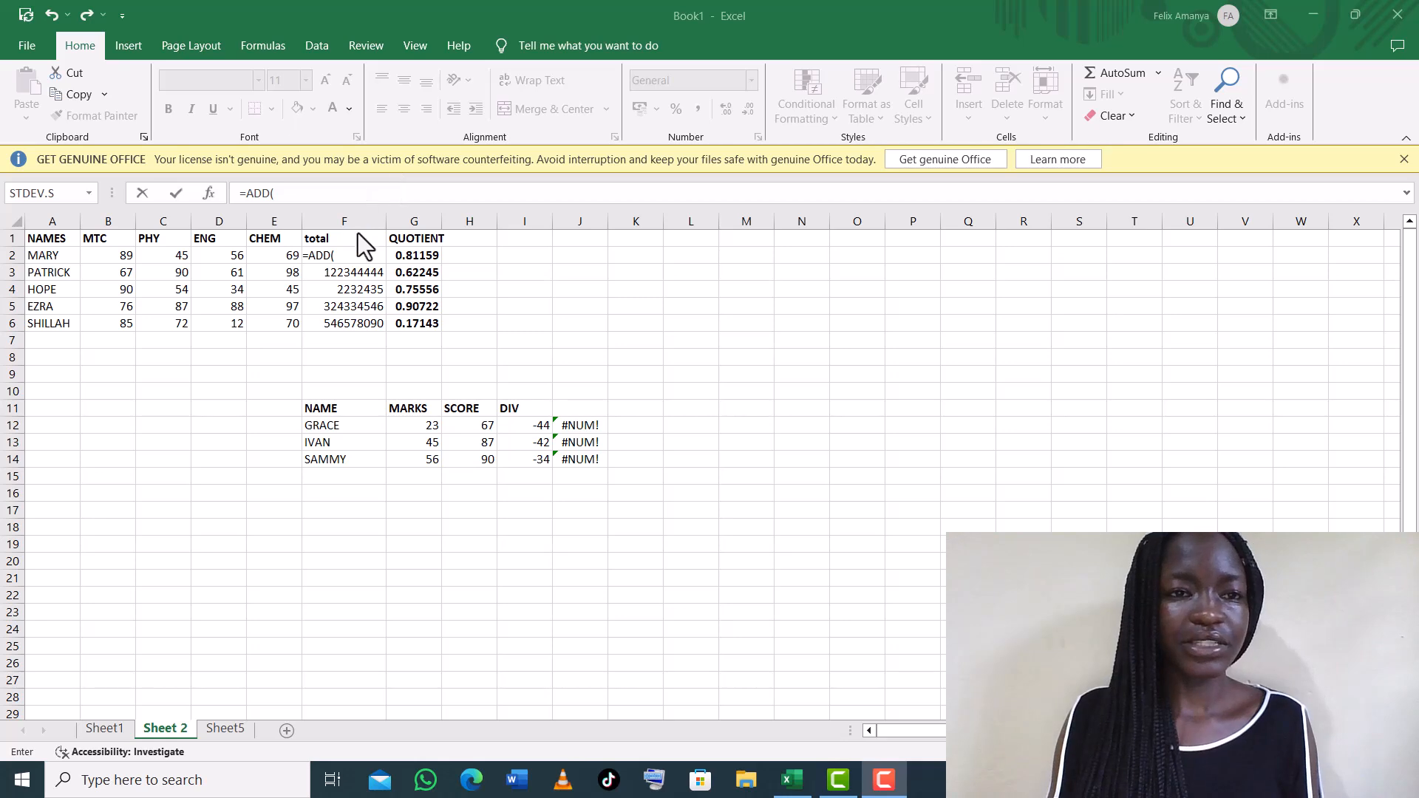
pyautogui.click(349, 258)
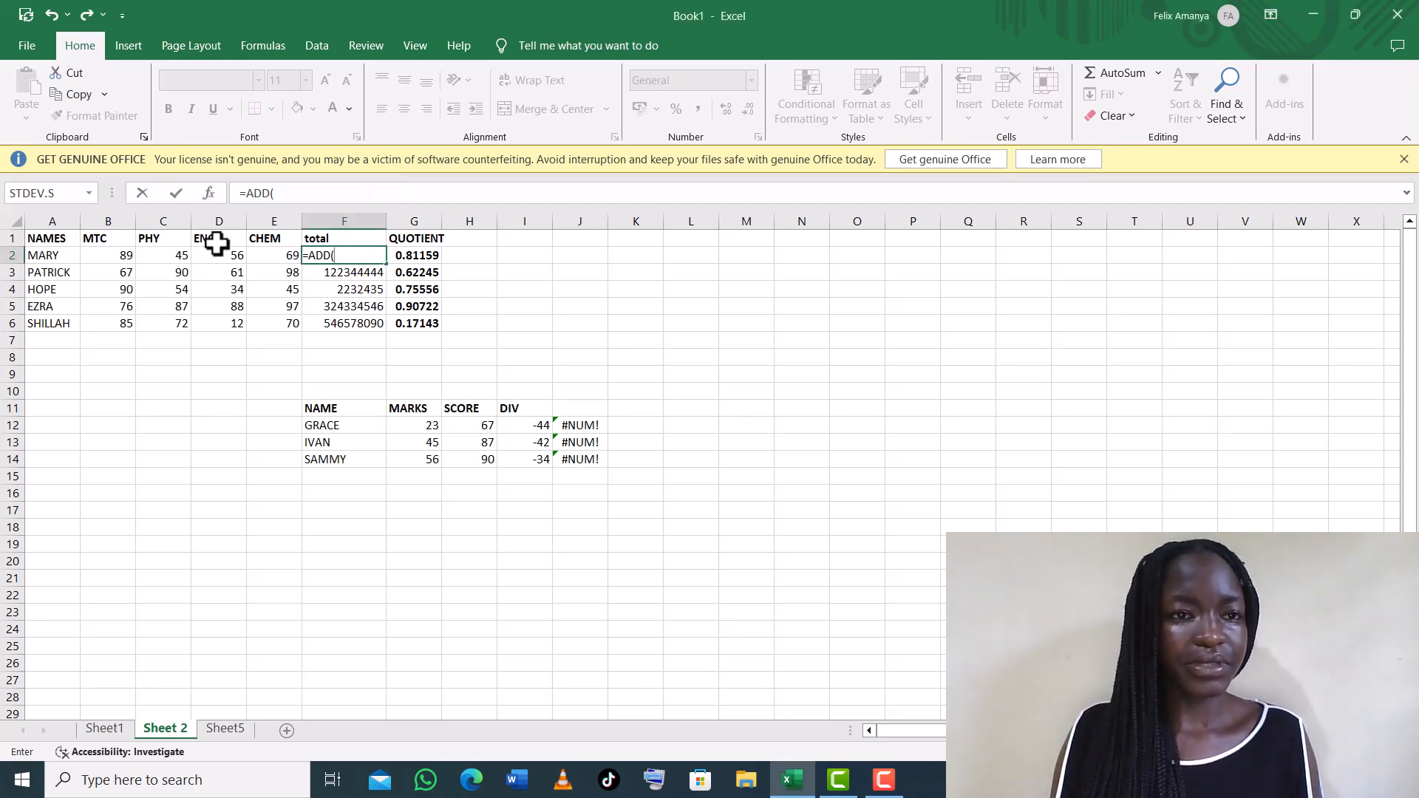
pyautogui.click(157, 257)
pyautogui.click(118, 254)
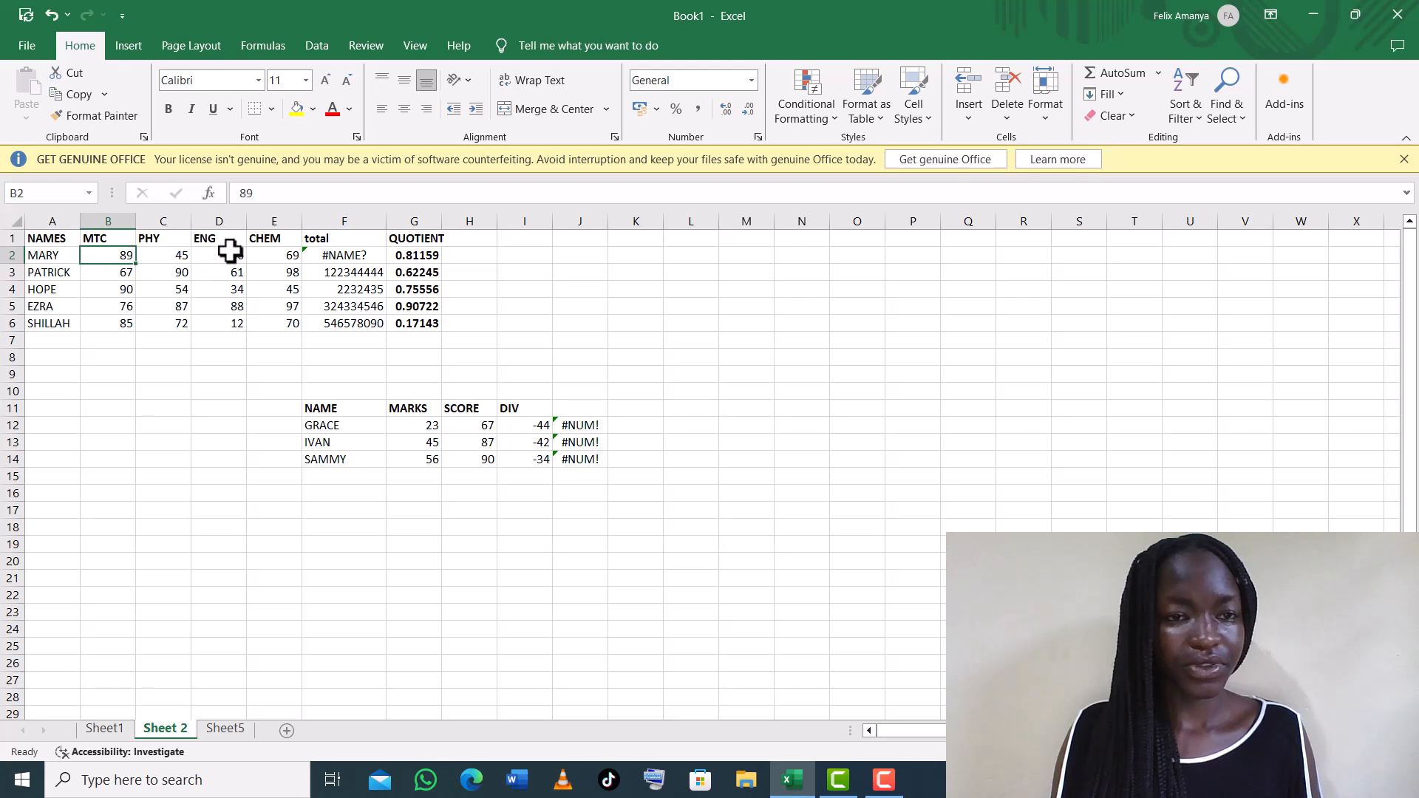
# - Replace the misnamed formula in F2 with =SUM(C2), keeping the workbook open
pyautogui.click(367, 256)
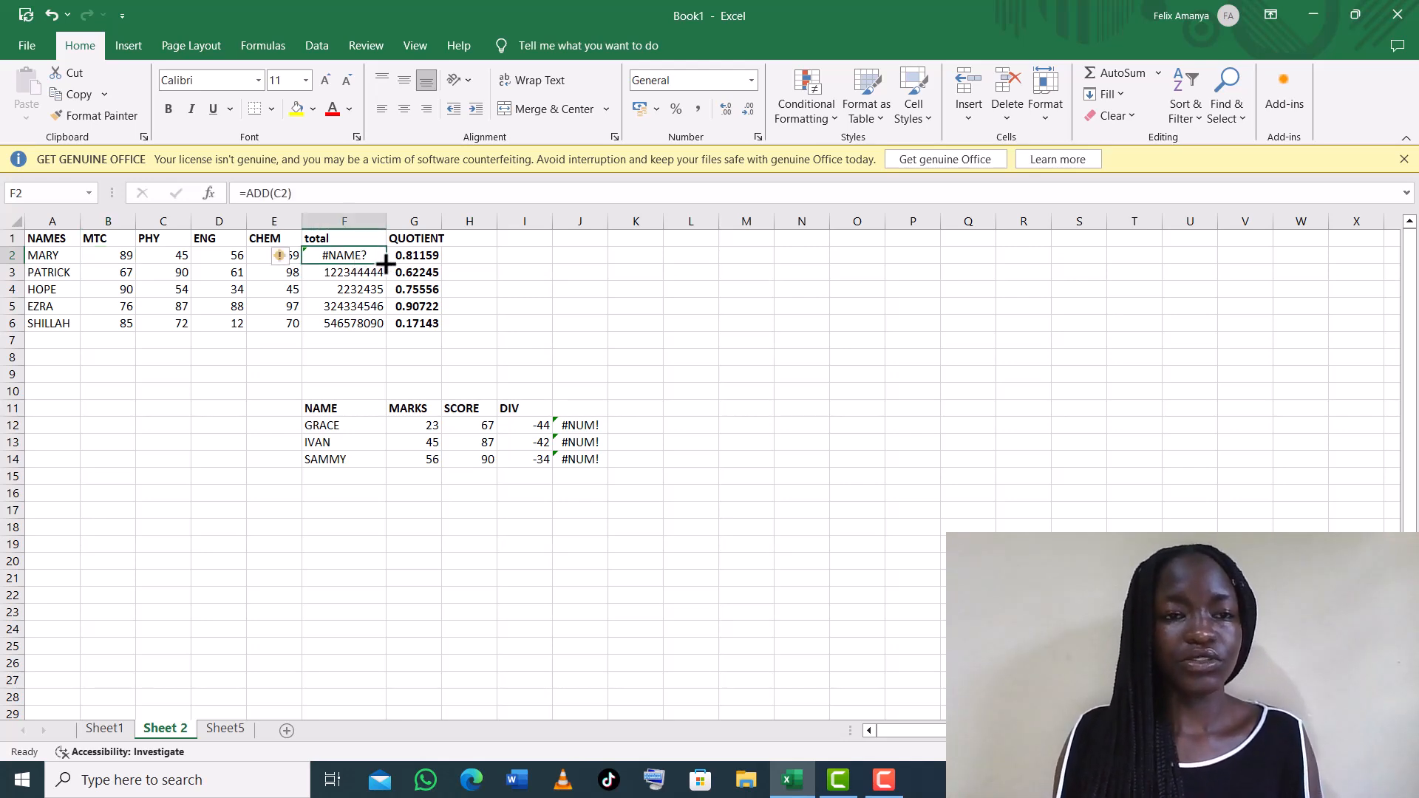
pyautogui.press('BackSpace')
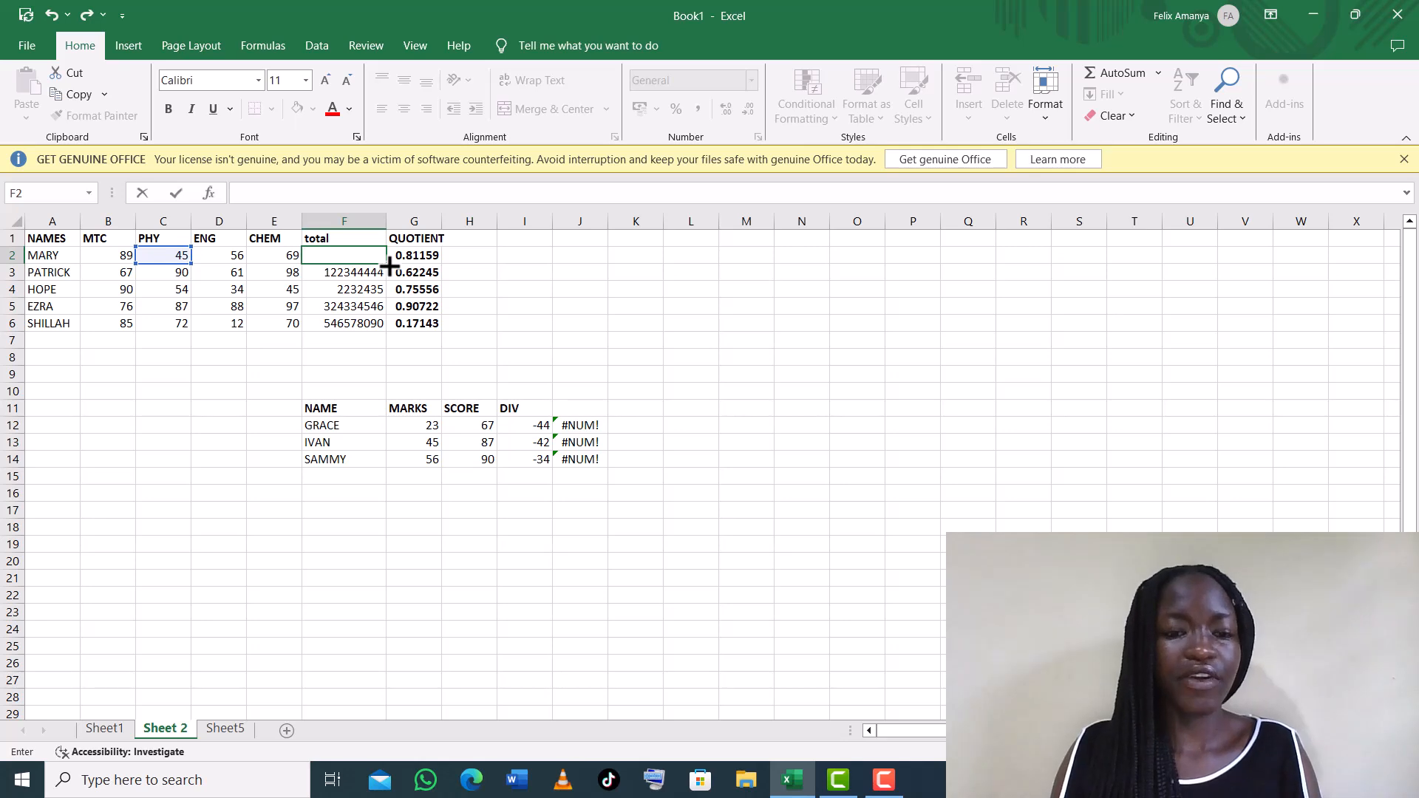
pyautogui.write('=S')
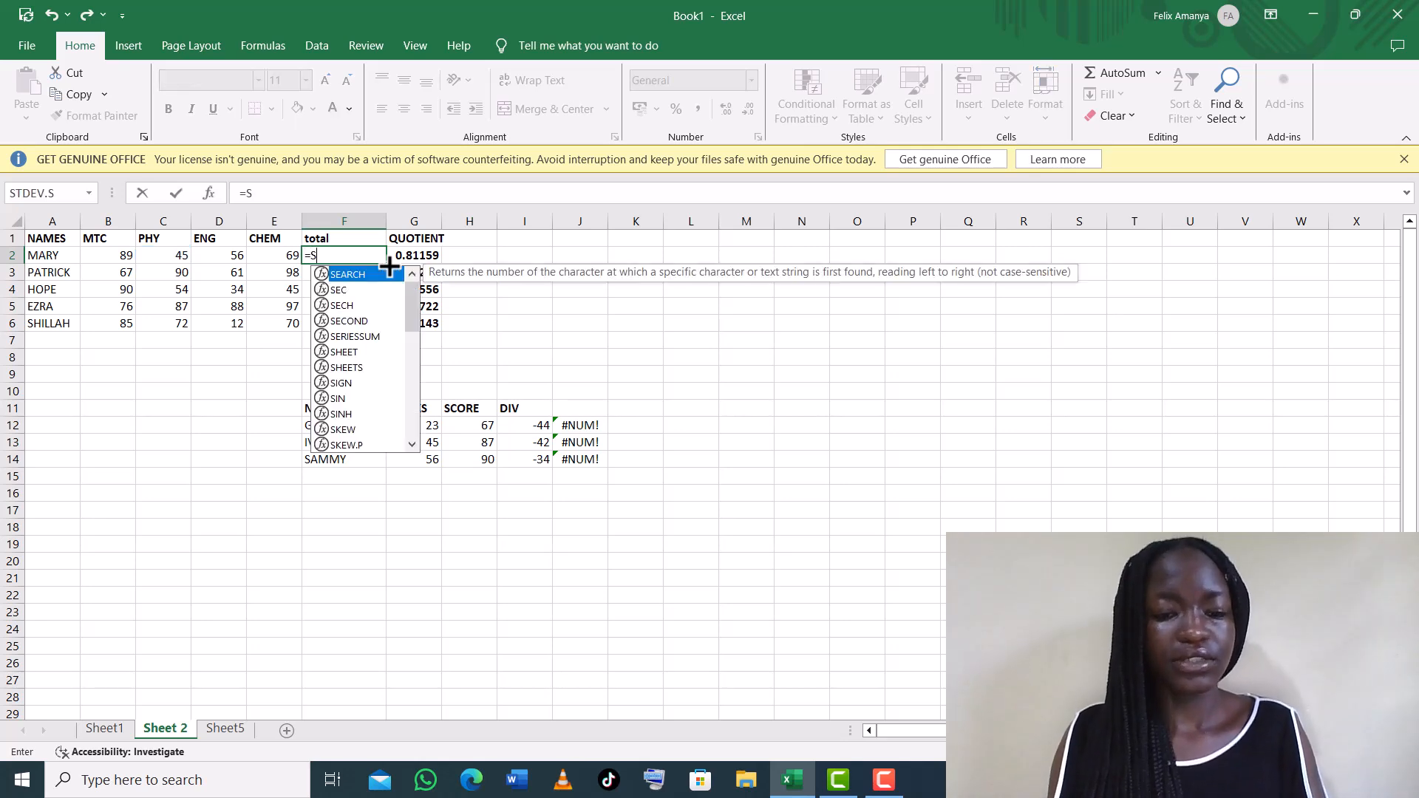
pyautogui.write('UM(')
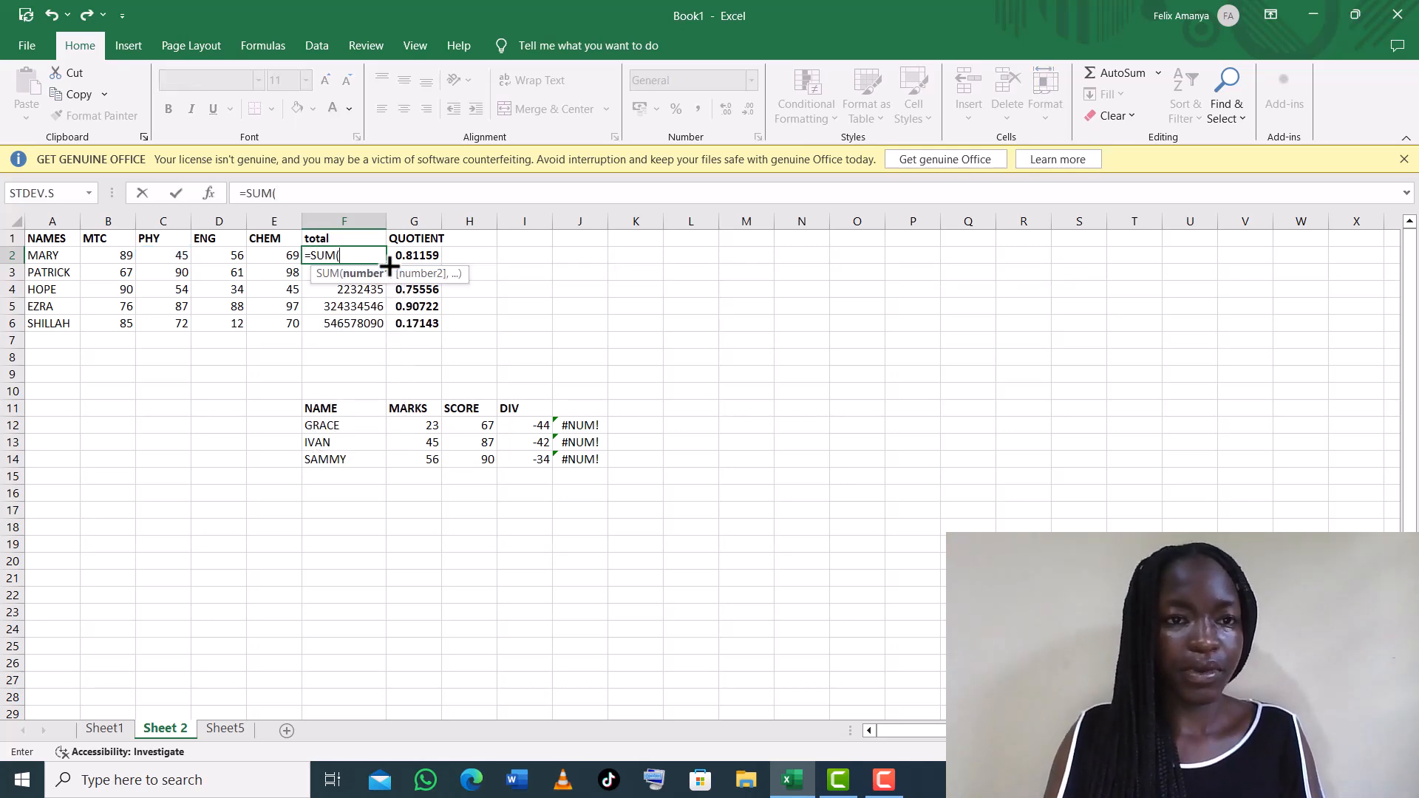
pyautogui.click(160, 258)
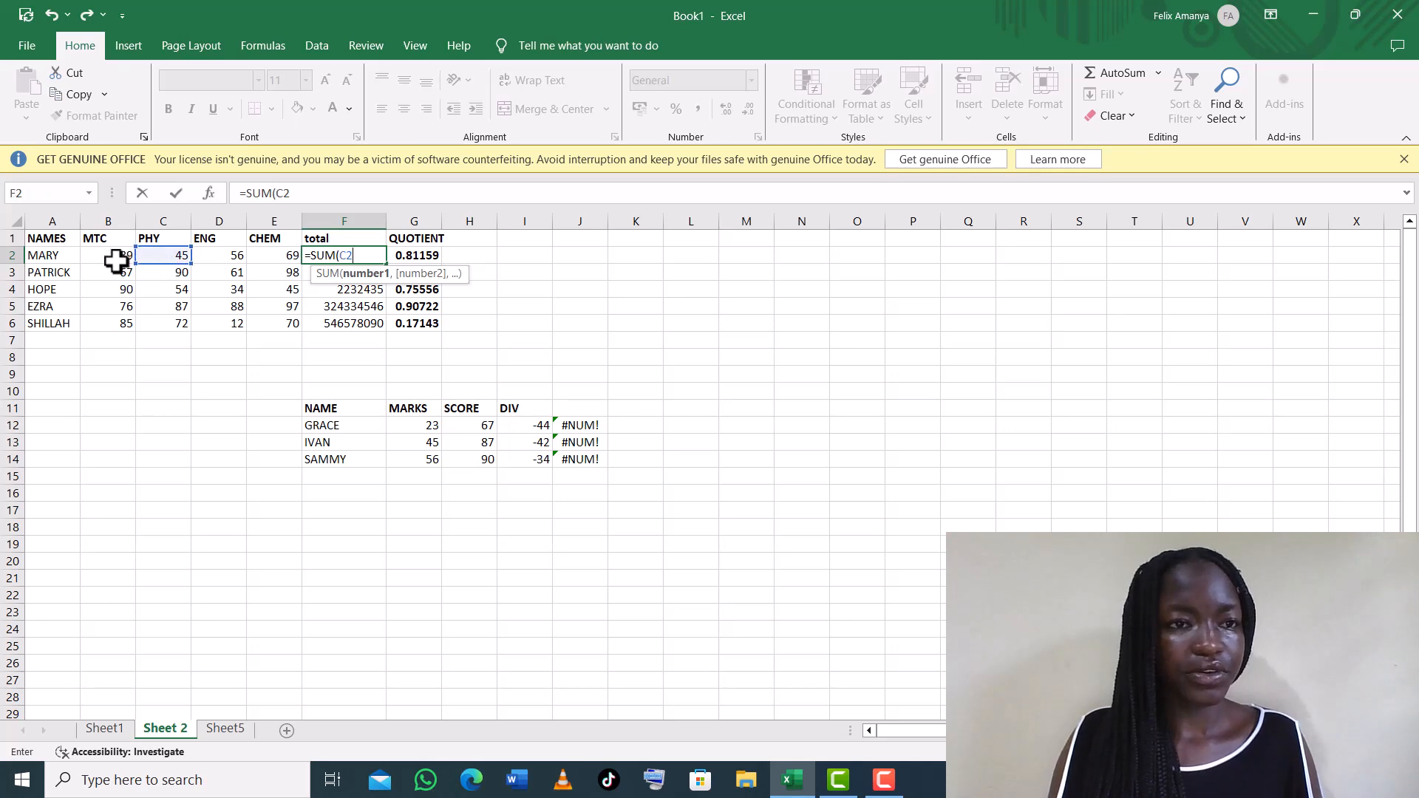
pyautogui.click(1397, 14)
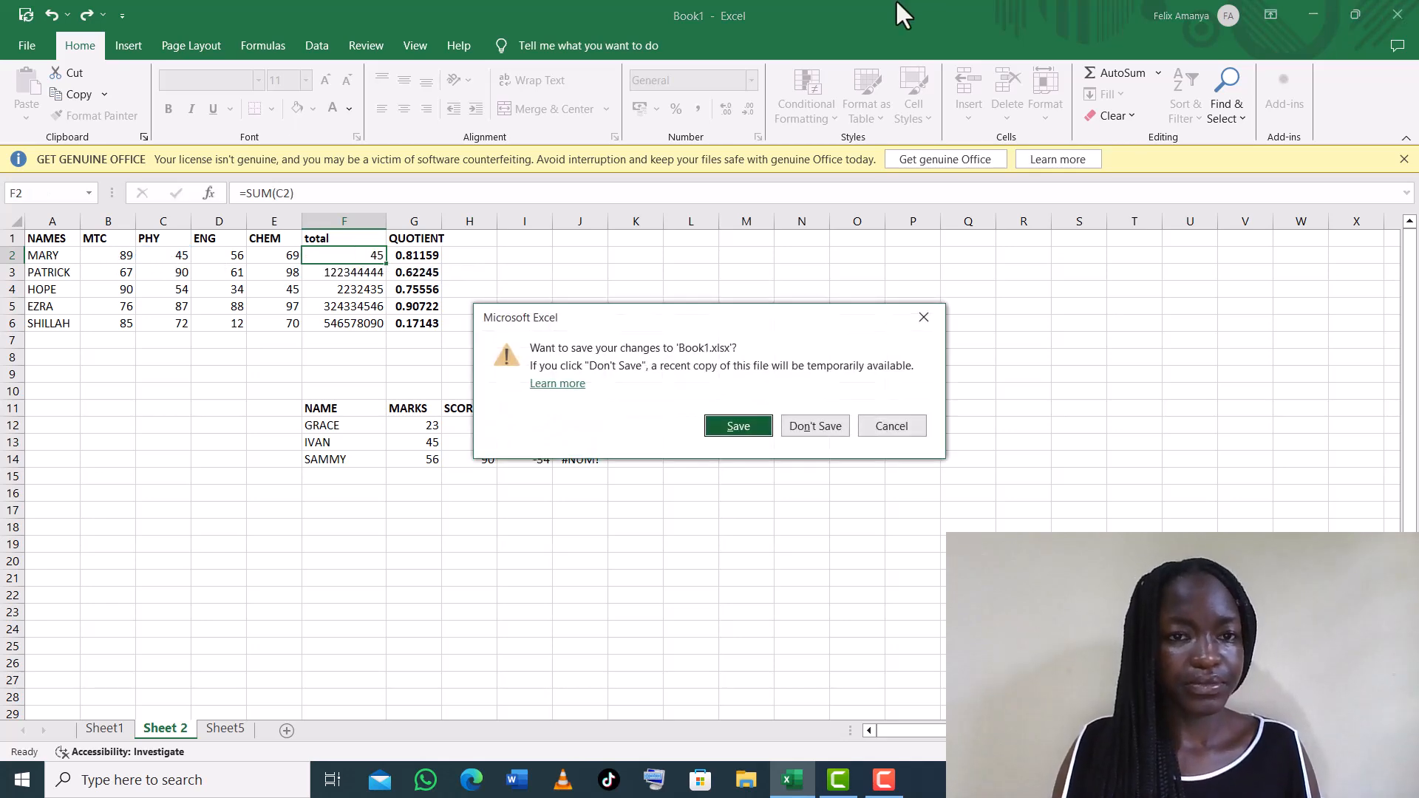
pyautogui.click(924, 317)
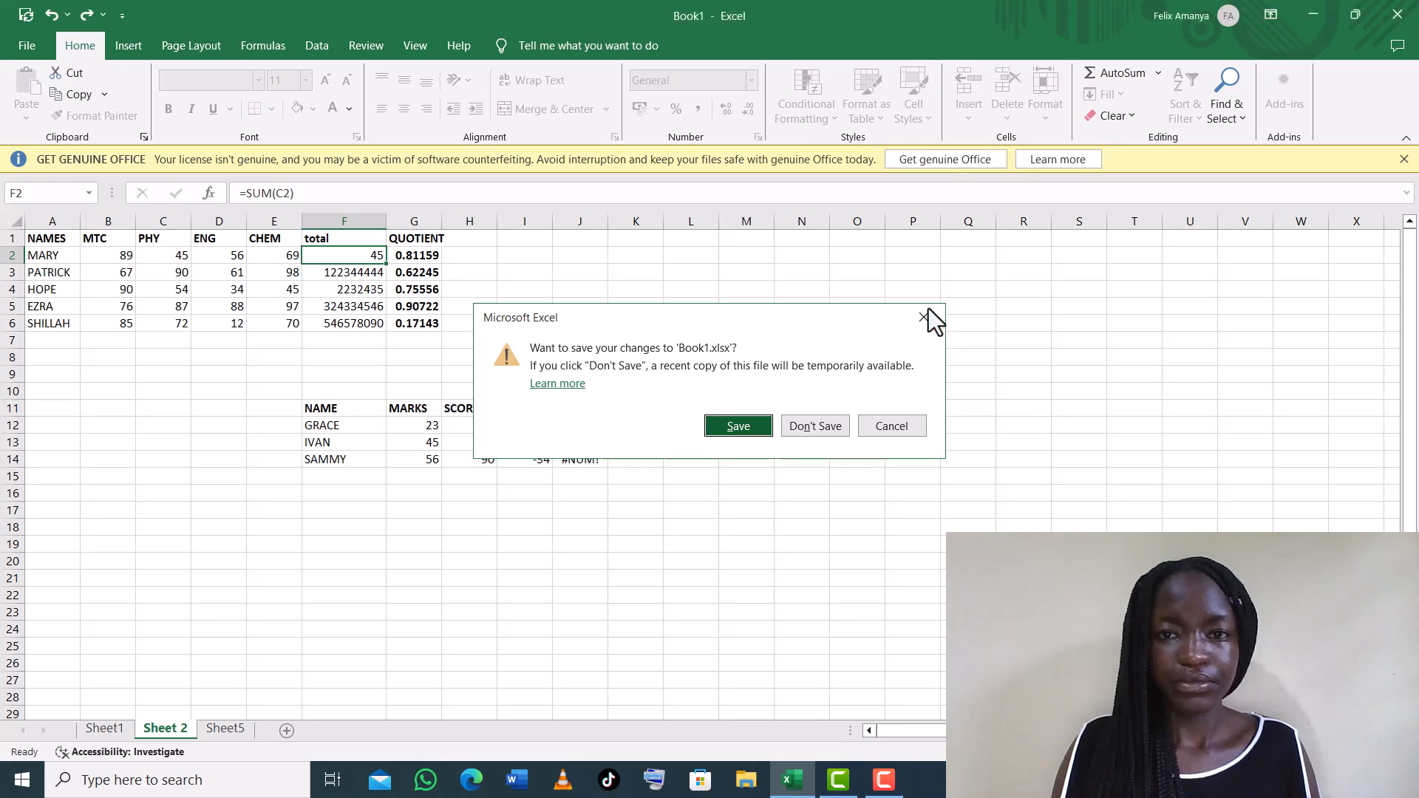
pyautogui.click(114, 259)
pyautogui.moveTo(115, 263); pyautogui.dragTo(261, 254)
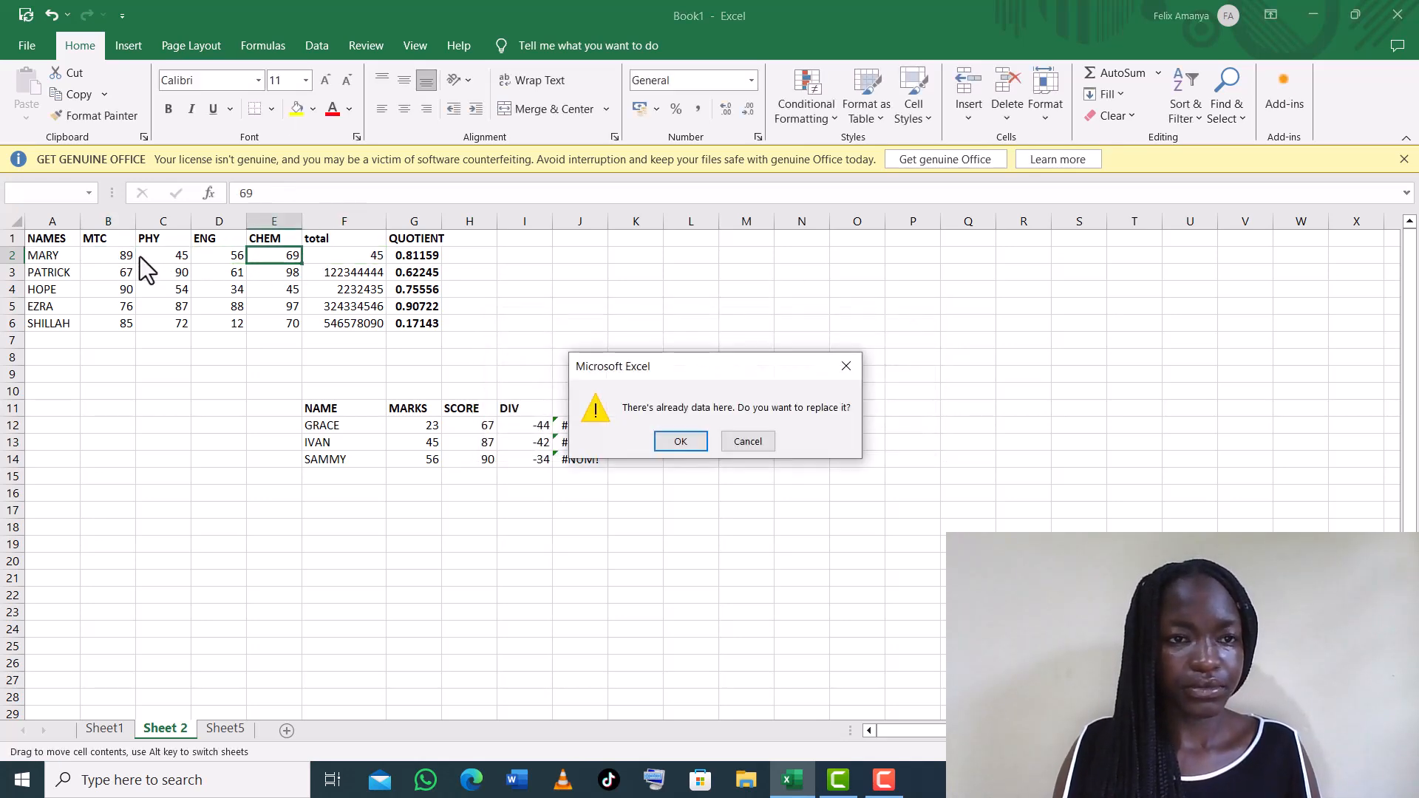
pyautogui.click(848, 366)
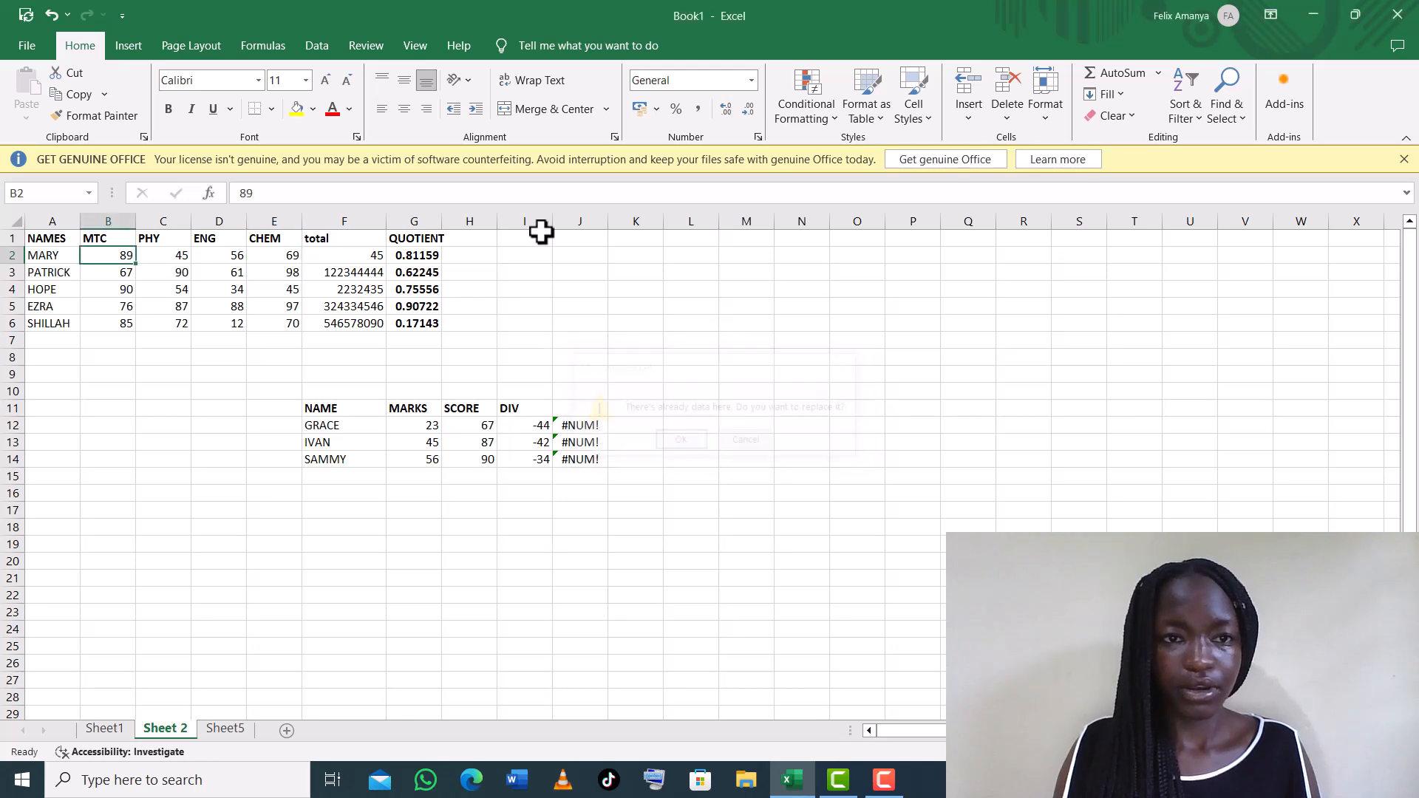
# - Clear the existing formula in F2 and start a new total formula with =SUM(
pyautogui.click(353, 256)
pyautogui.press('BackSpace')
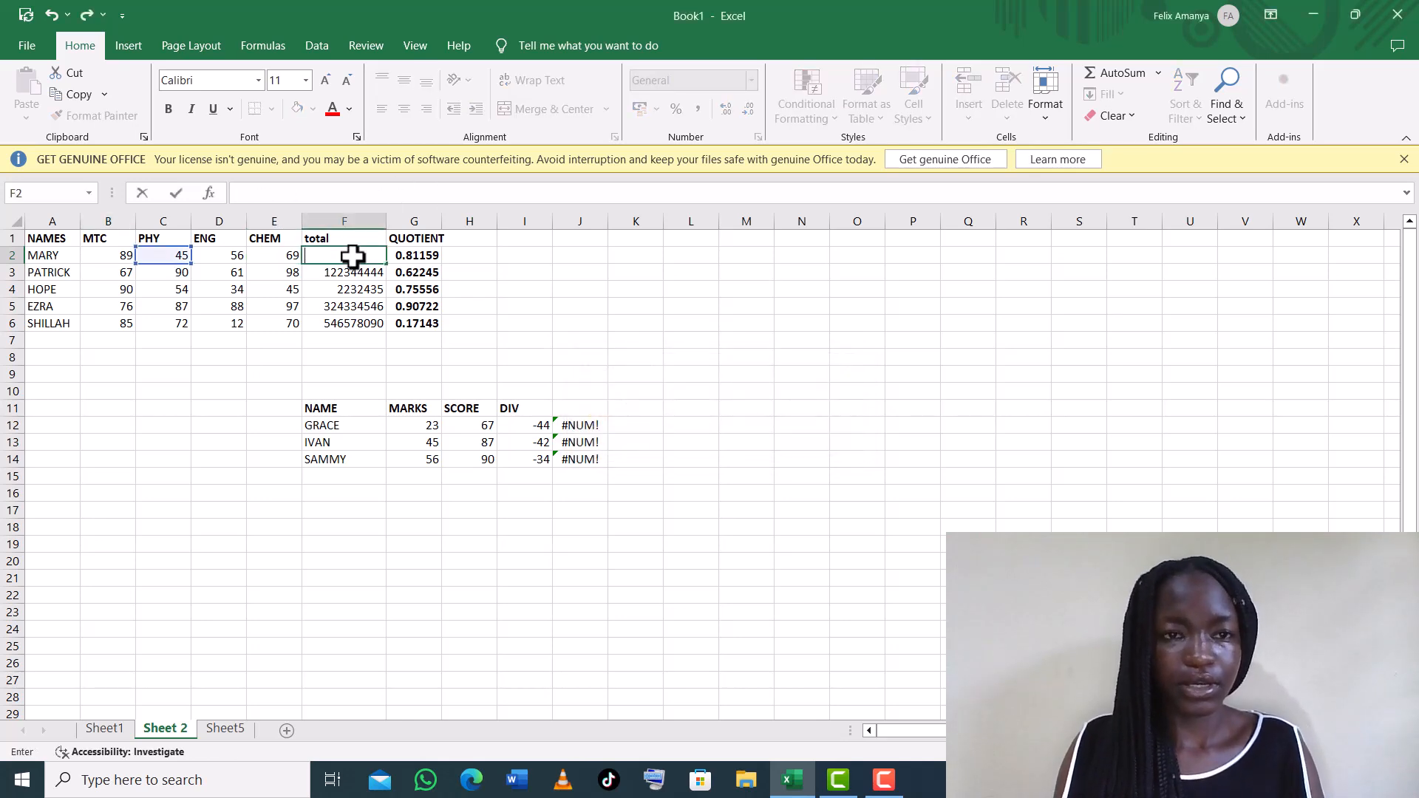
pyautogui.write('-SUM')
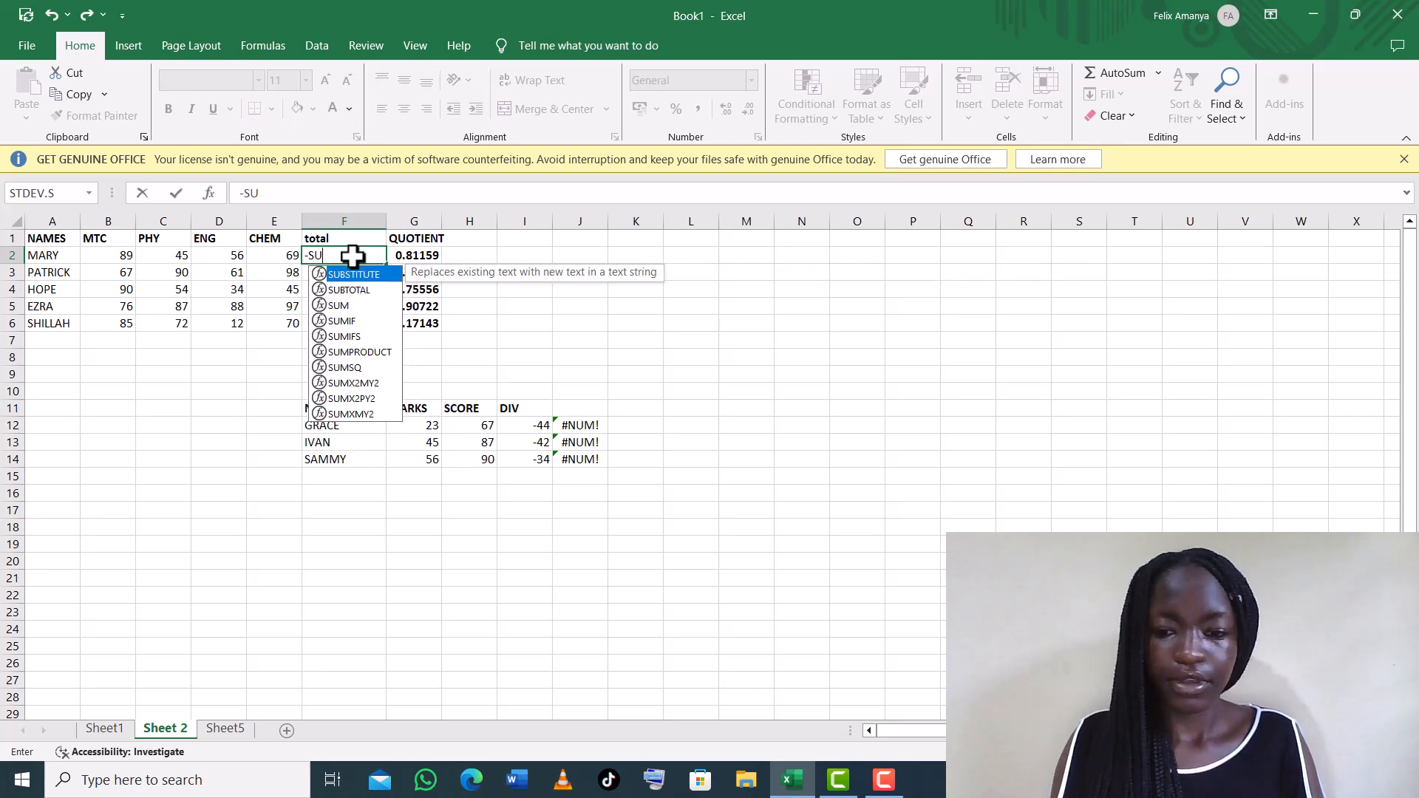
pyautogui.press('BackSpace')
pyautogui.press('BackSpace')
pyautogui.press('BackSpace')
pyautogui.press('BackSpace')
pyautogui.write('-SUM')
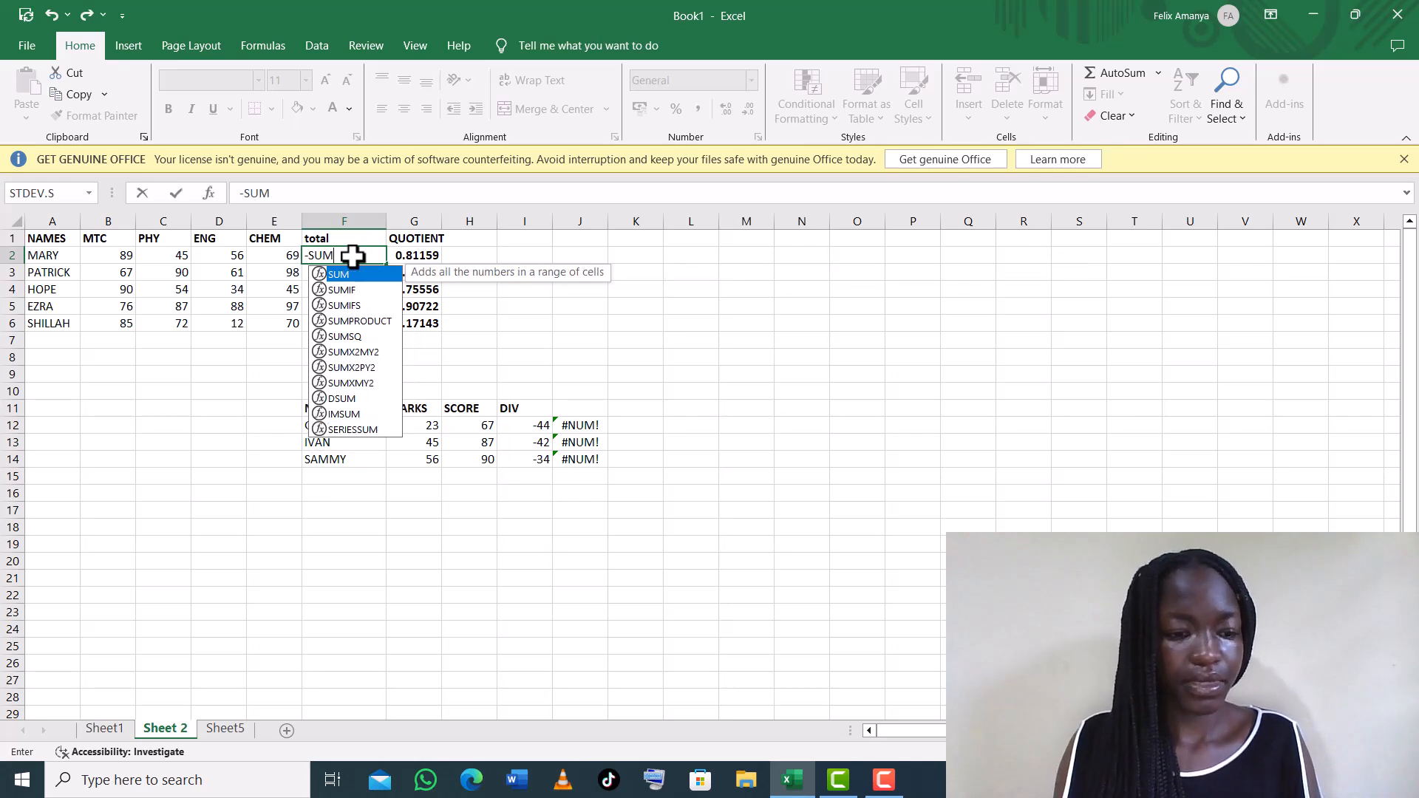
pyautogui.write('*')
pyautogui.press('BackSpace')
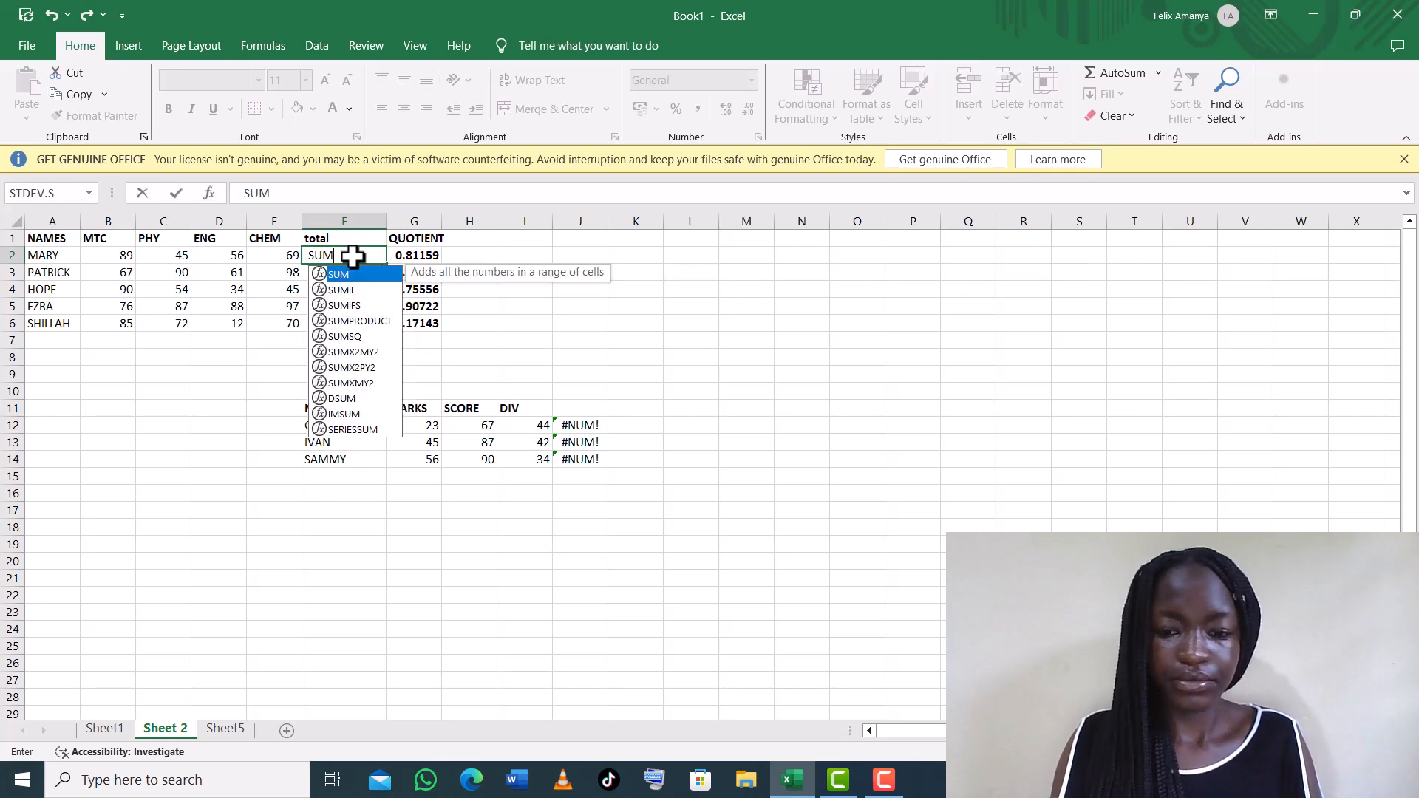
pyautogui.write('(')
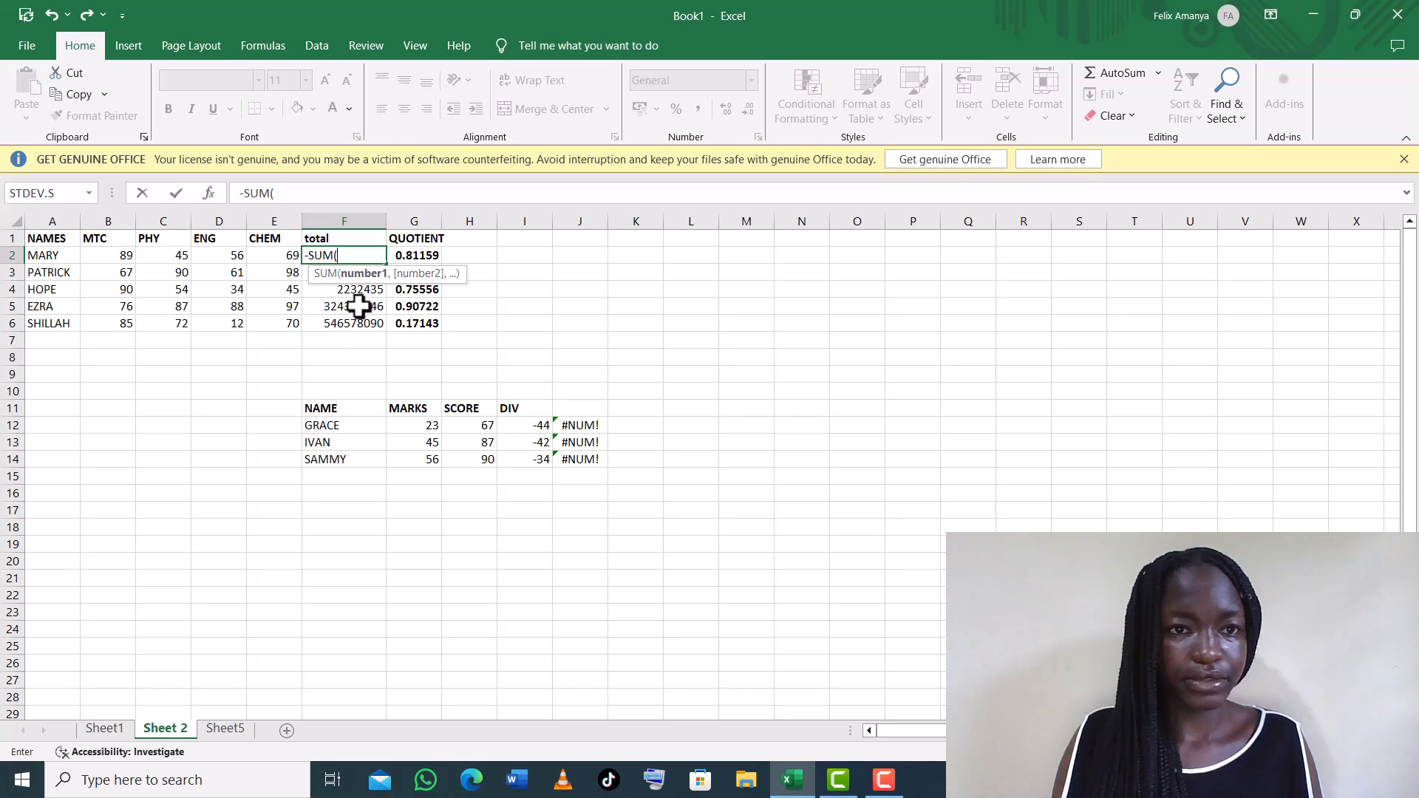
pyautogui.click(307, 257)
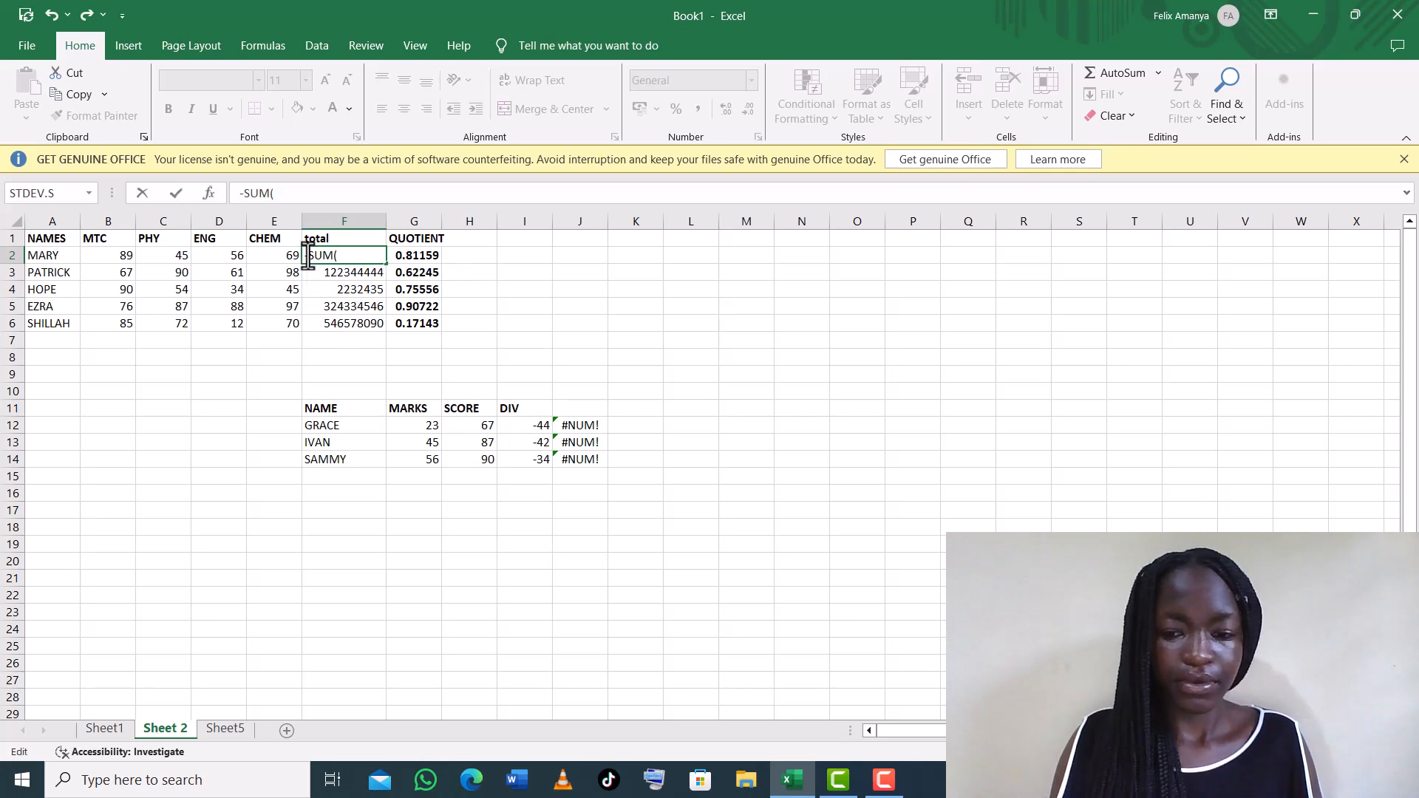
pyautogui.press('Delete')
pyautogui.write('=')
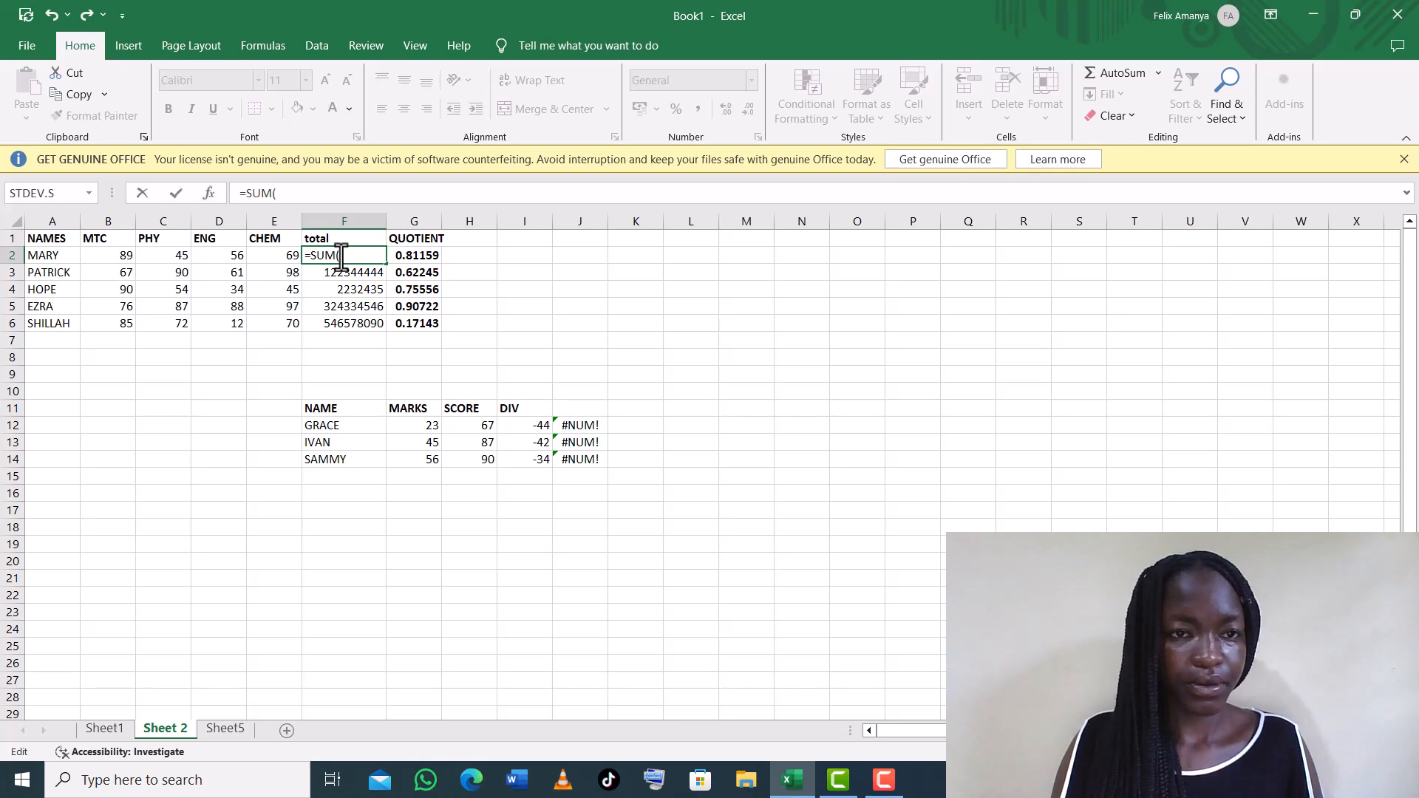
# - Complete the total formula in F2 as =SUM(B2:E2) and fill it down to F6
pyautogui.click(341, 257)
pyautogui.moveTo(122, 256); pyautogui.dragTo(269, 238)
pyautogui.click(270, 238)
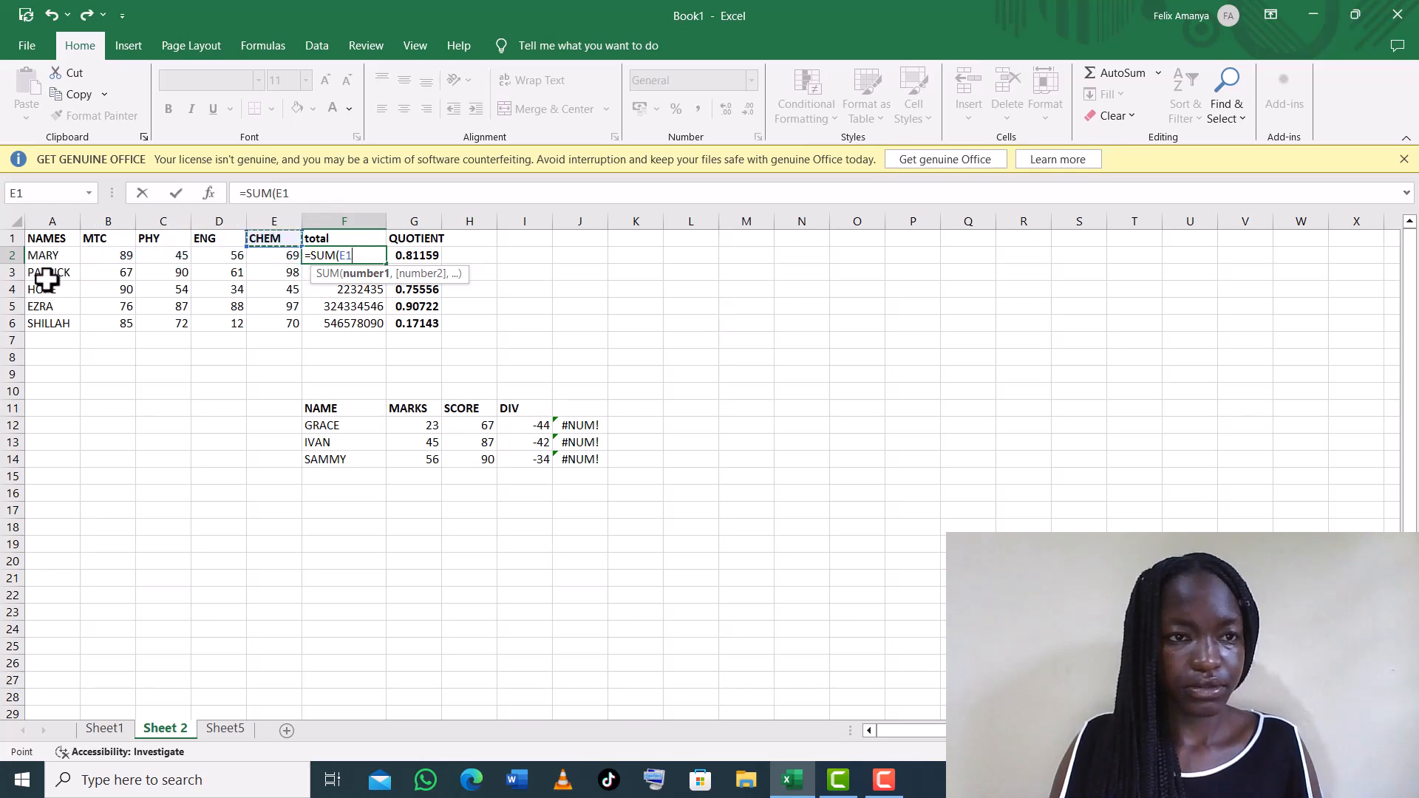
pyautogui.moveTo(100, 252); pyautogui.dragTo(278, 253)
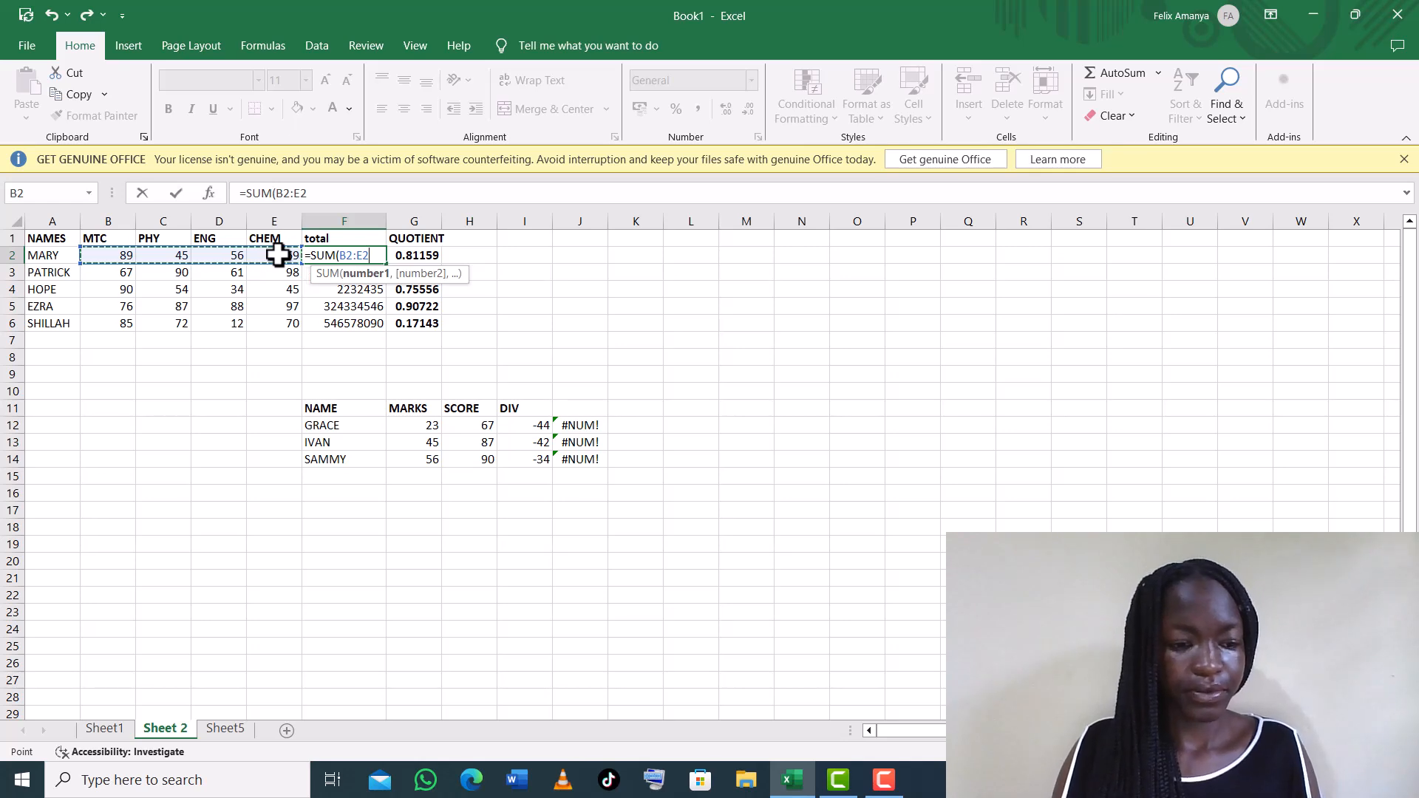
pyautogui.write(')')
pyautogui.press('Return')
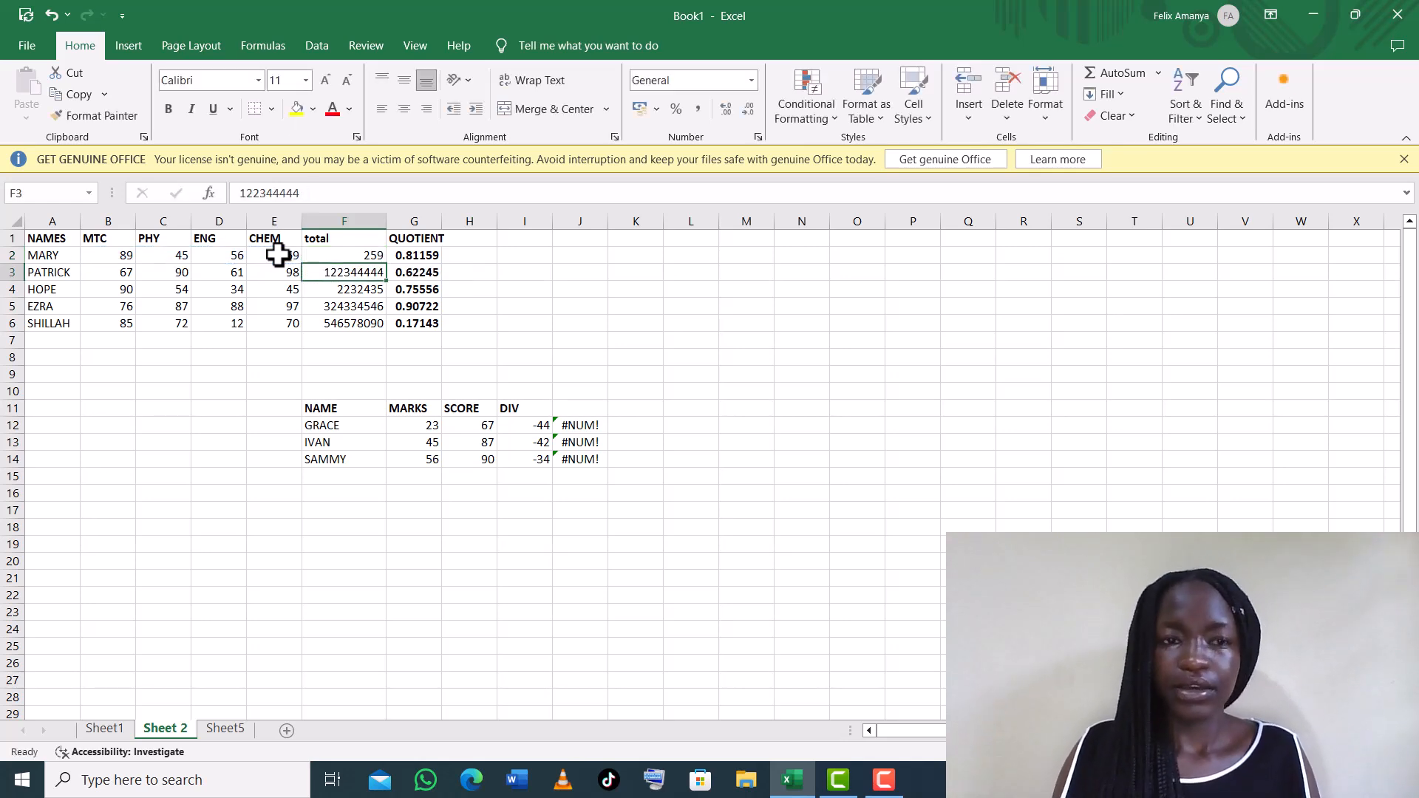
pyautogui.click(347, 254)
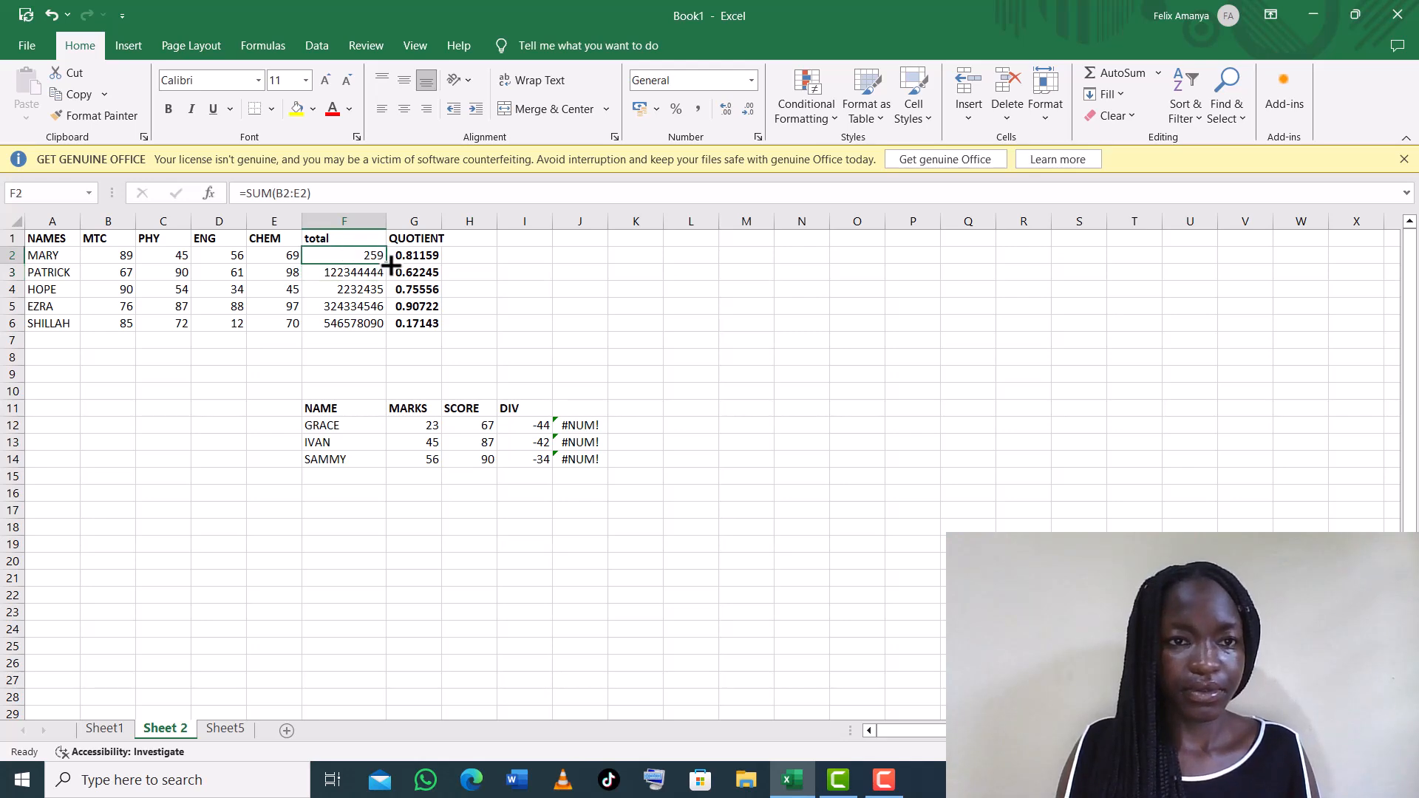
pyautogui.moveTo(385, 269); pyautogui.dragTo(391, 328)
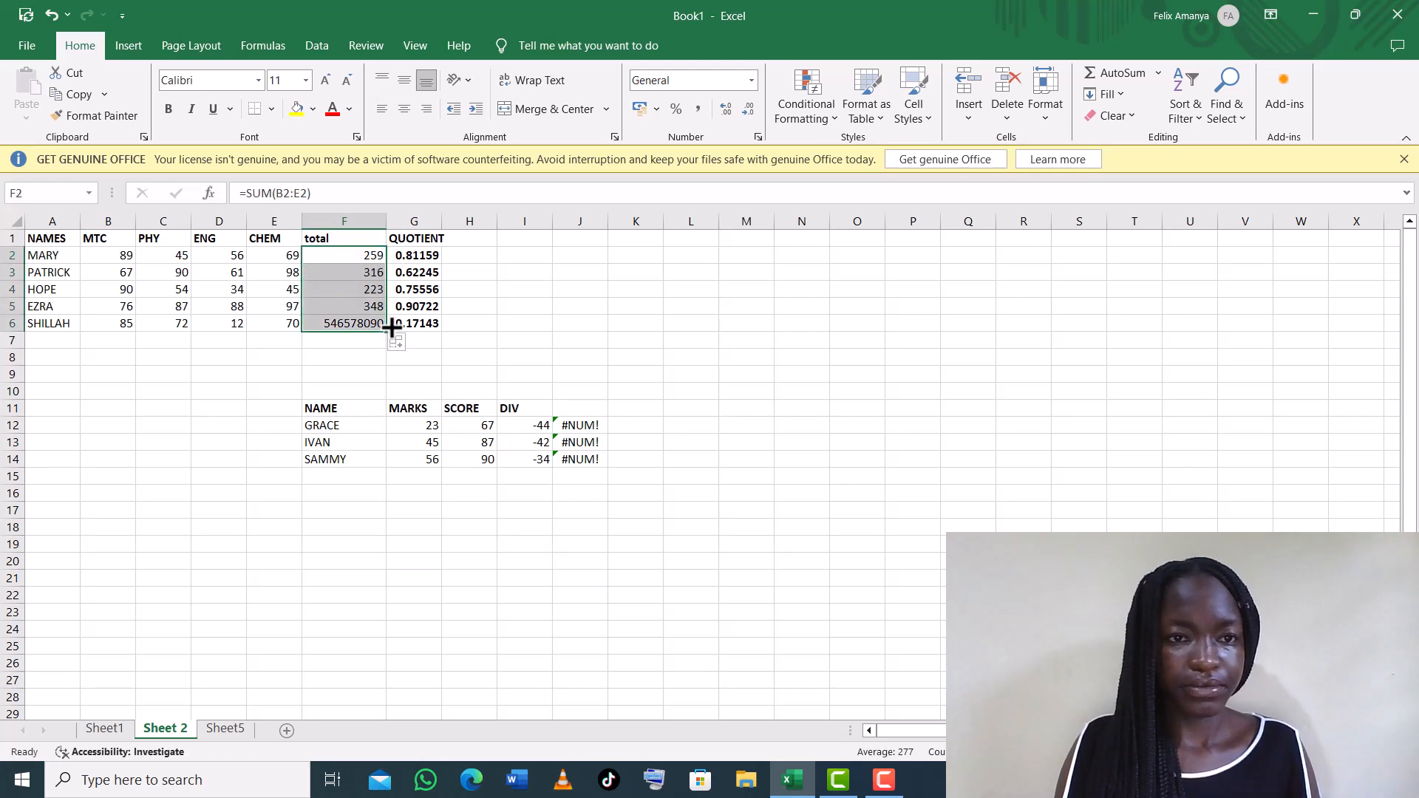